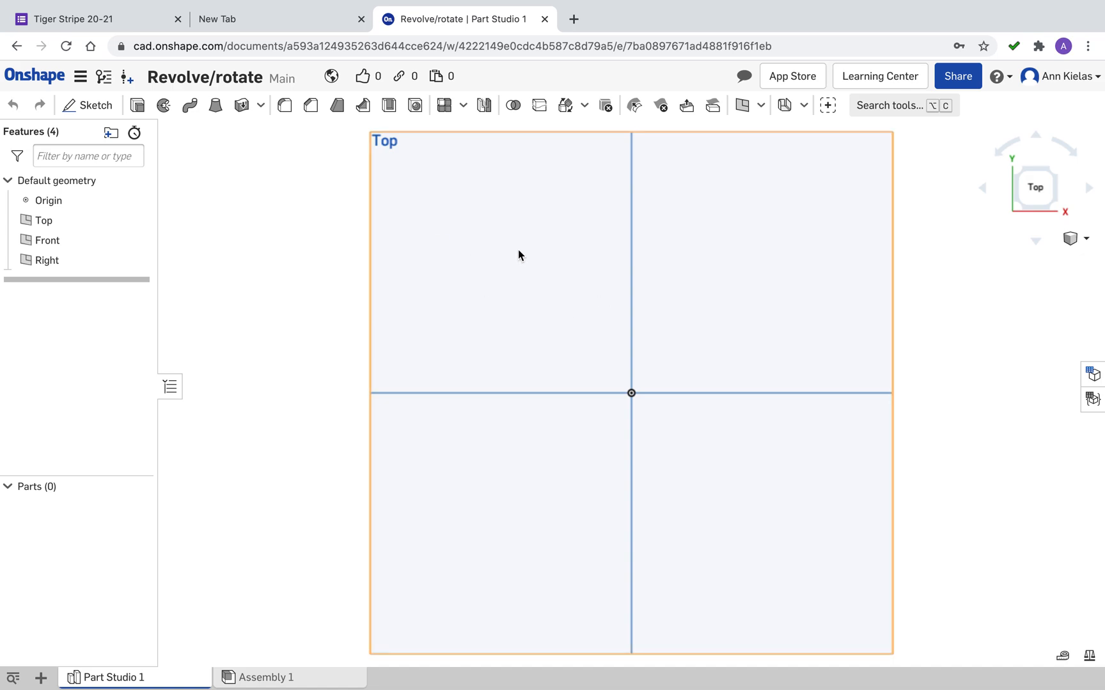
Start a sketch on the Top plane and draw a center point circle of diameter 2 at the origin
left_click(96, 105)
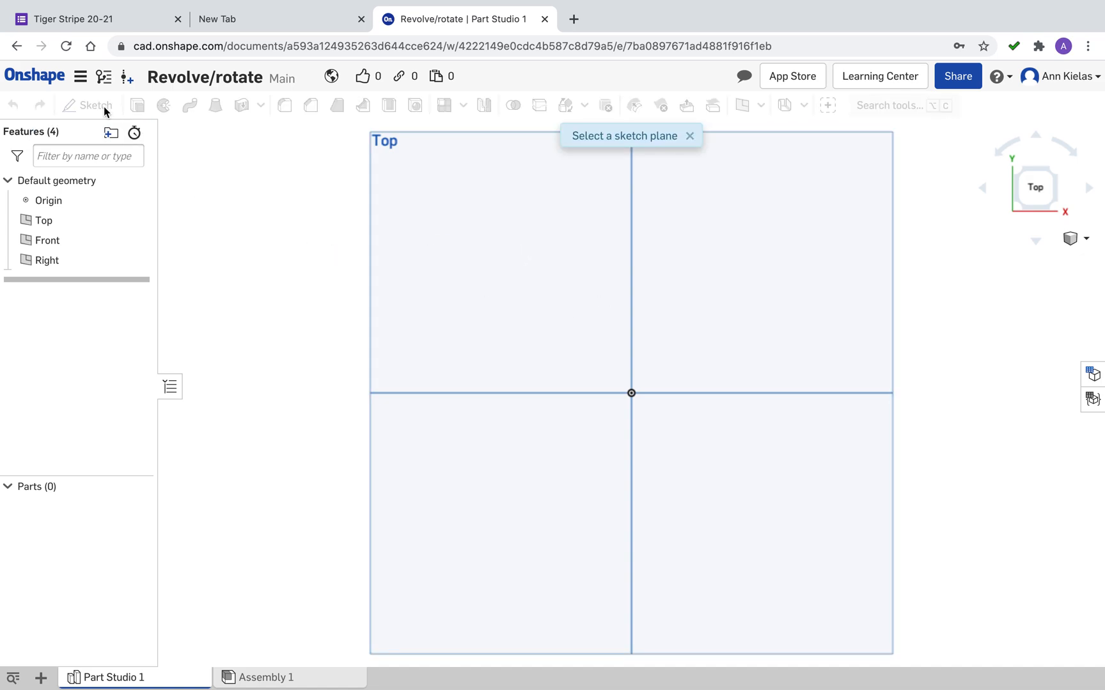
left_click(577, 284)
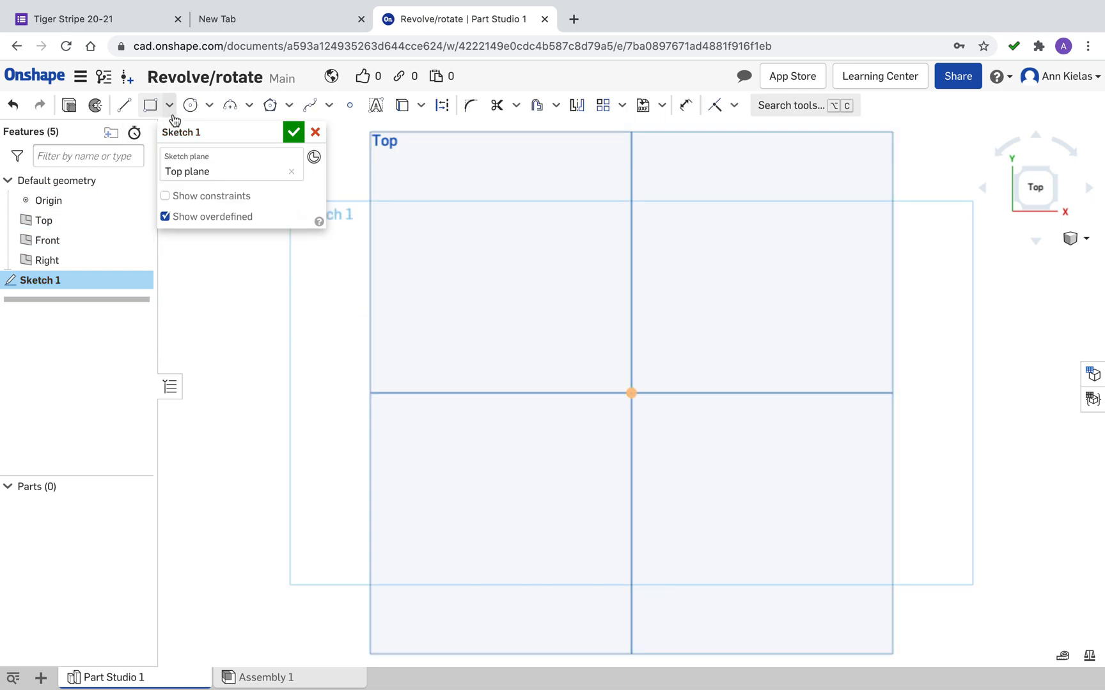
left_click(209, 105)
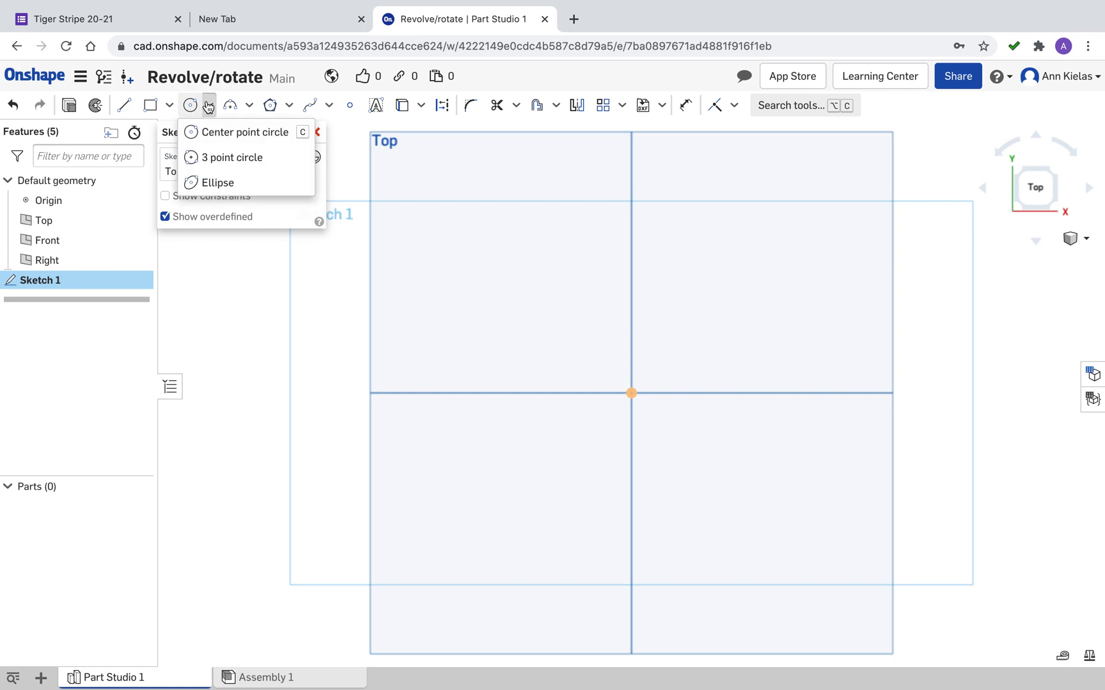
left_click(232, 135)
left_click(631, 393)
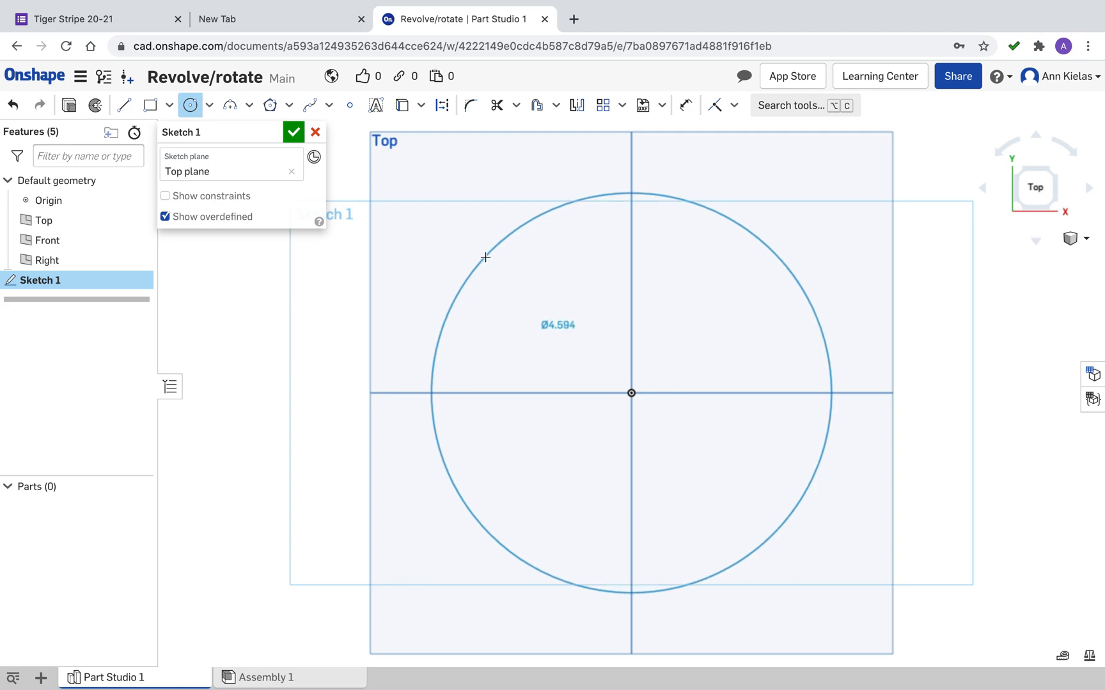
left_click(485, 257)
type("2")
key("Return")
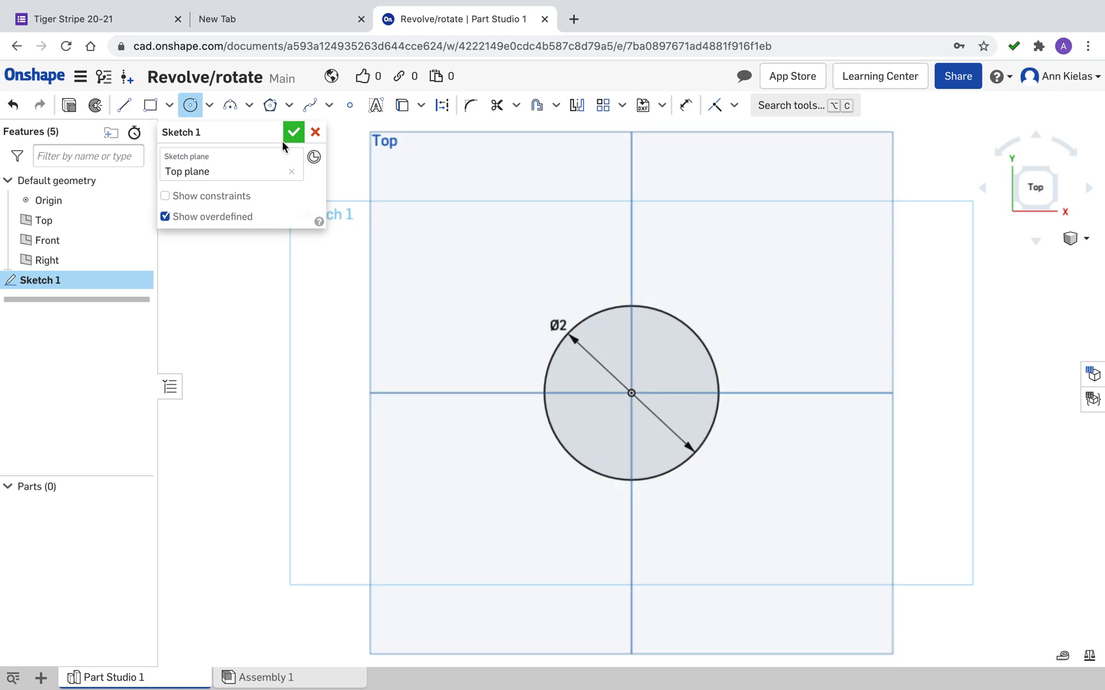
Draw a horizontal diameter line across the circle, trim away the upper arc to leave a half circle, and finish the sketch
left_click(124, 105)
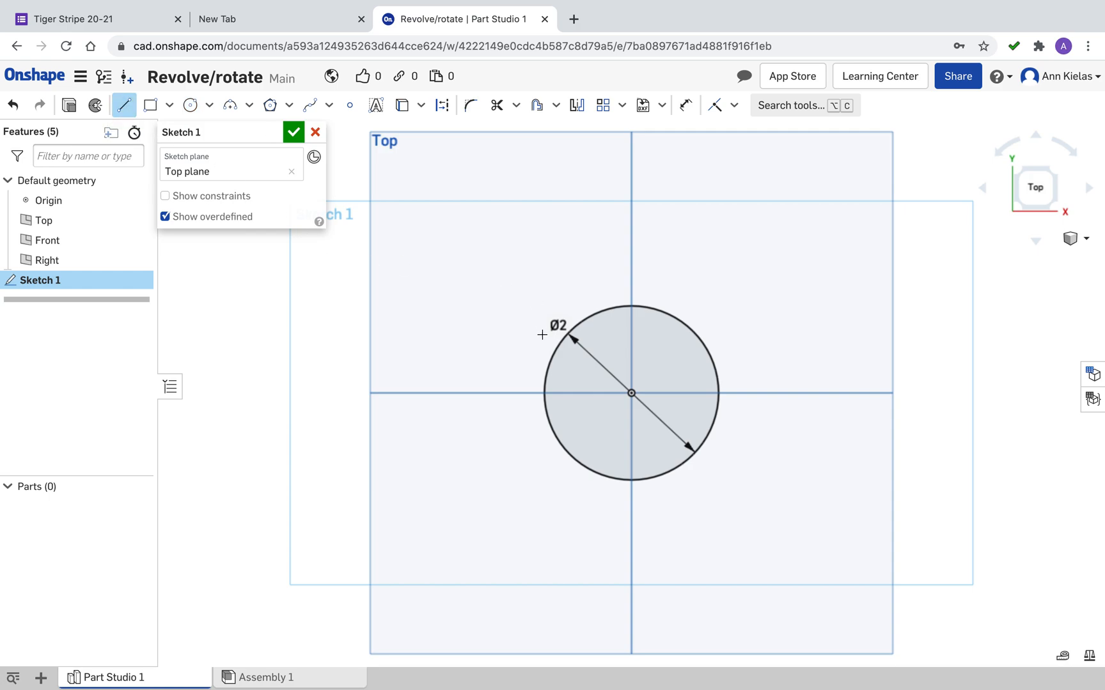
left_click(543, 392)
left_click(720, 397)
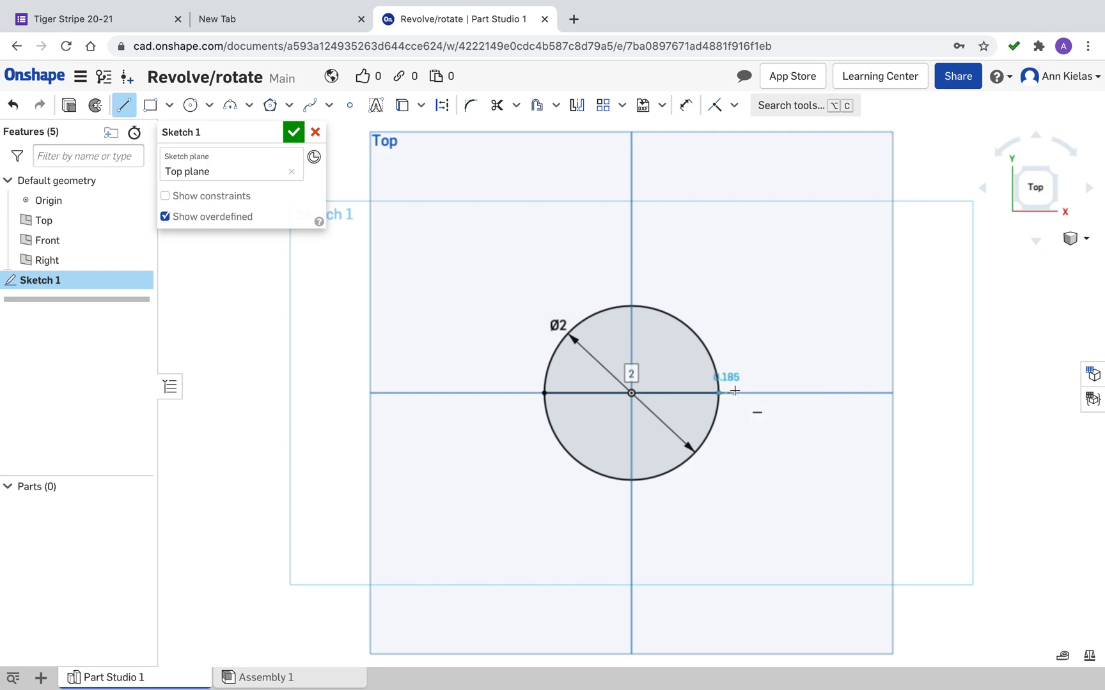
key("Escape")
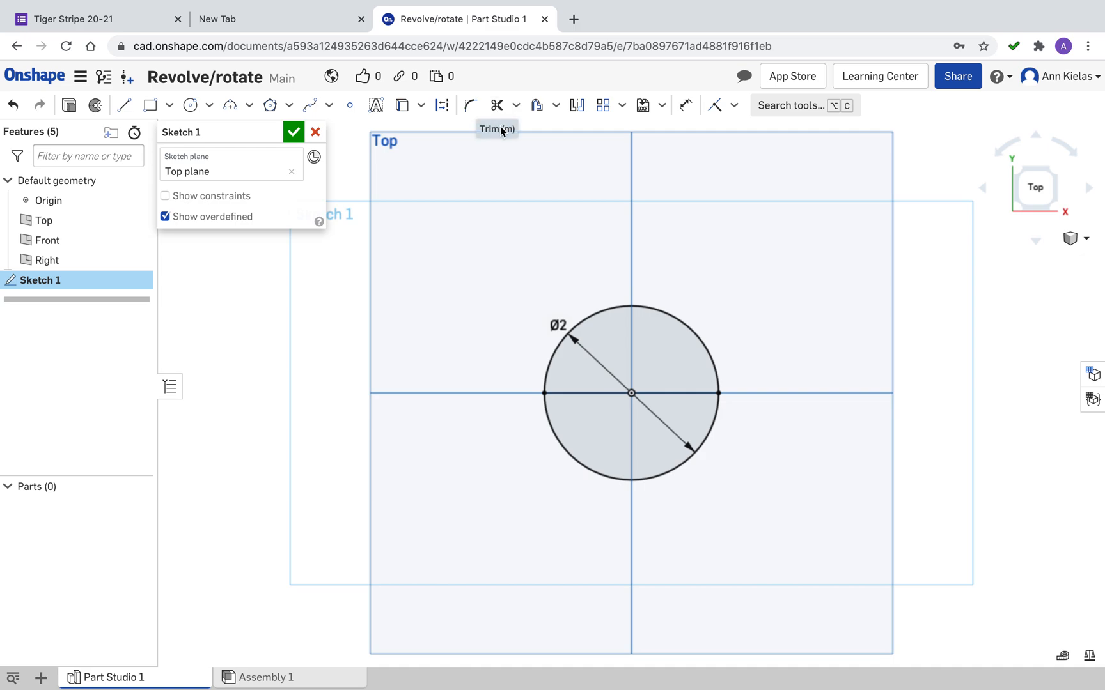
left_click(496, 106)
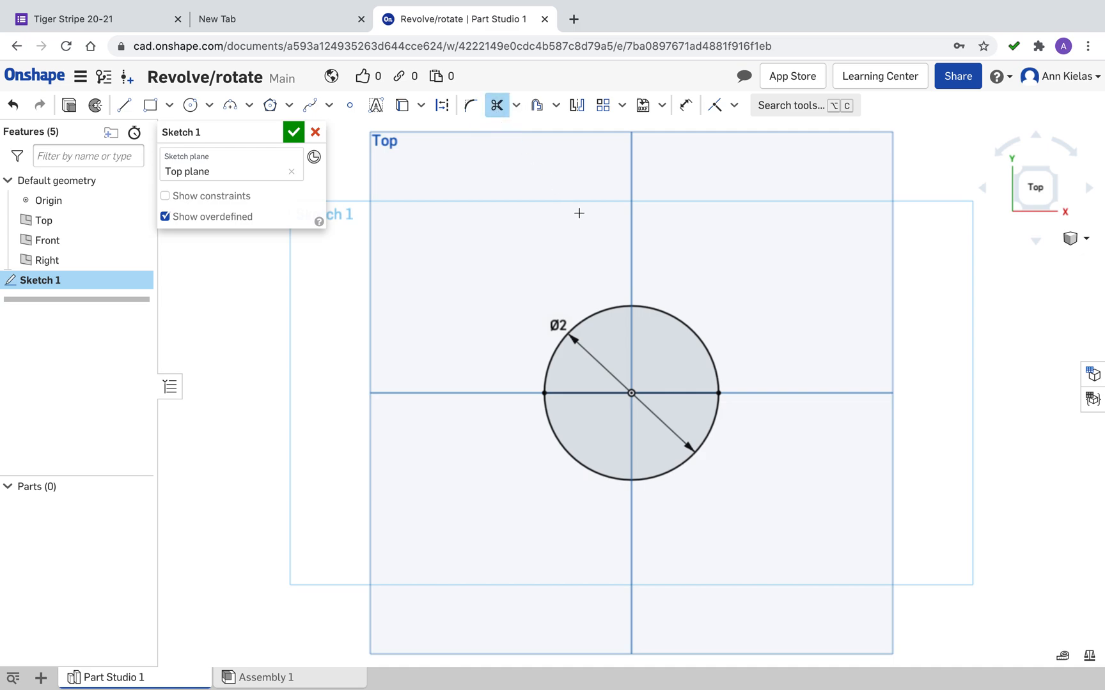
left_click(630, 309)
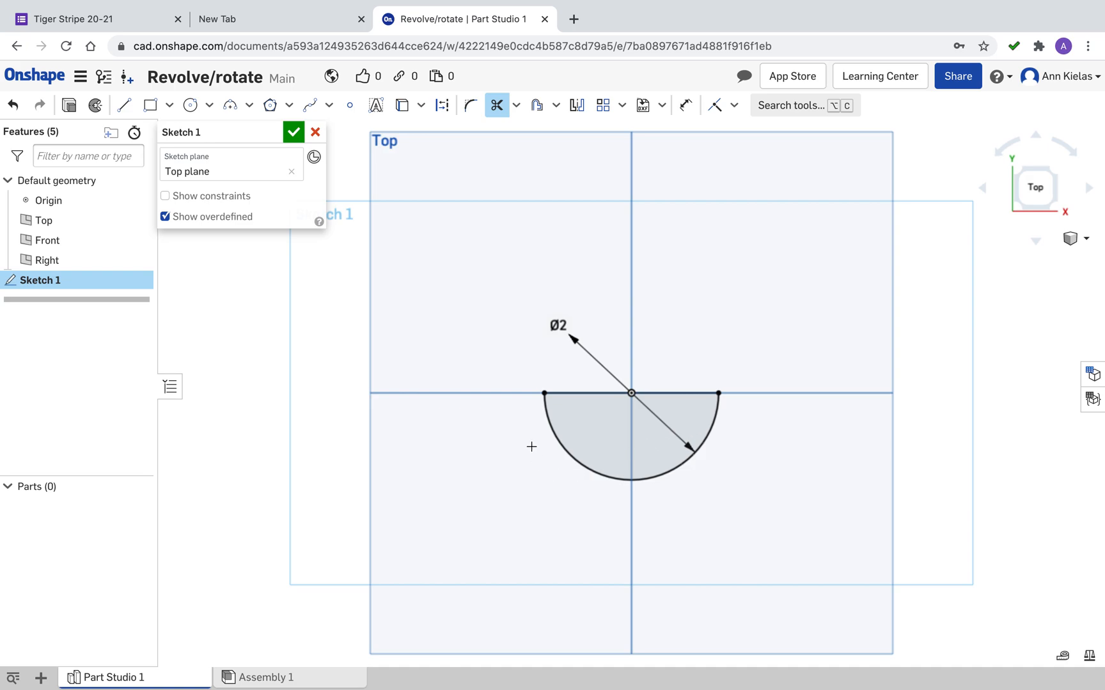
left_click(292, 133)
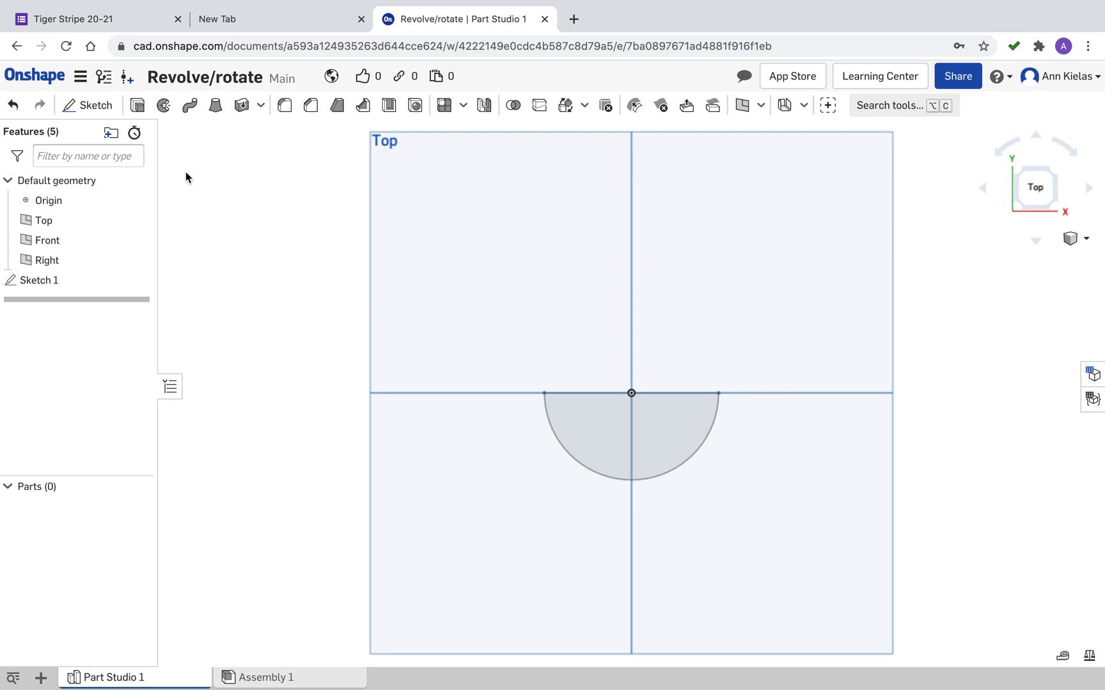
Revolve the half-circle region fully around its straight edge as a new solid sphere
left_click(164, 105)
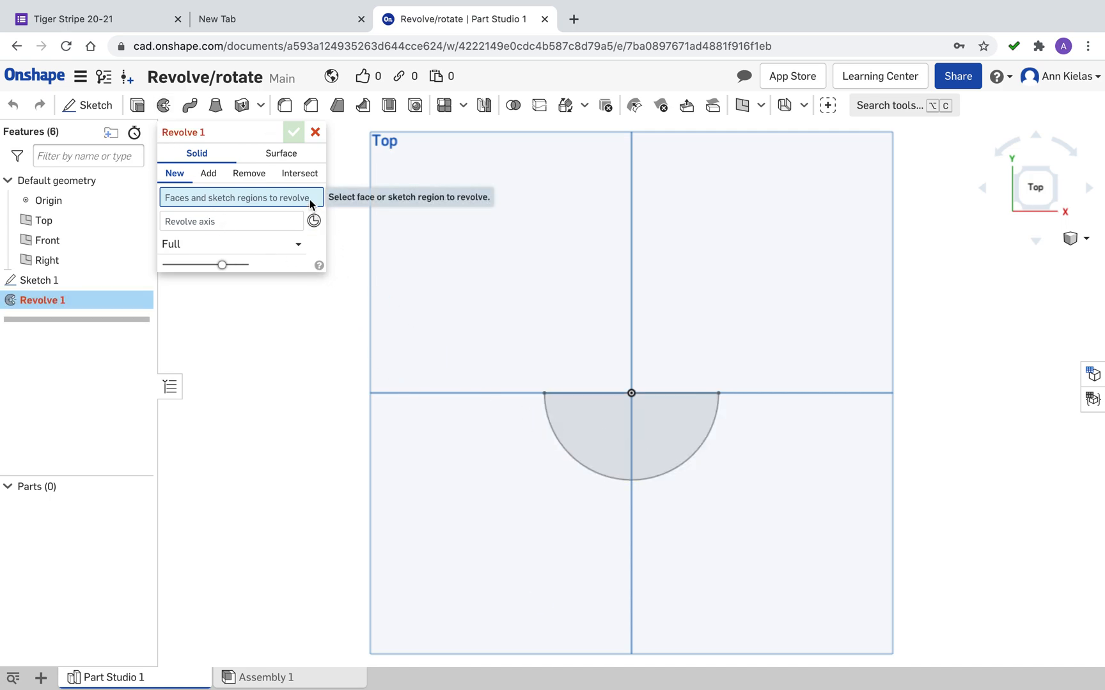
left_click(595, 442)
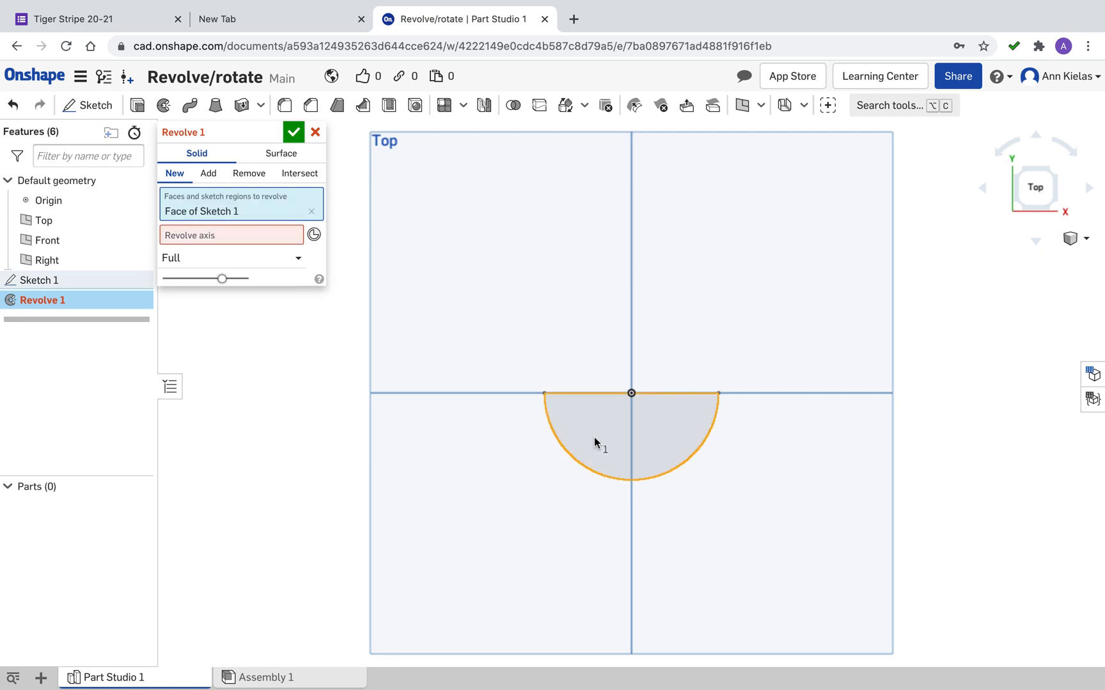
left_click(271, 234)
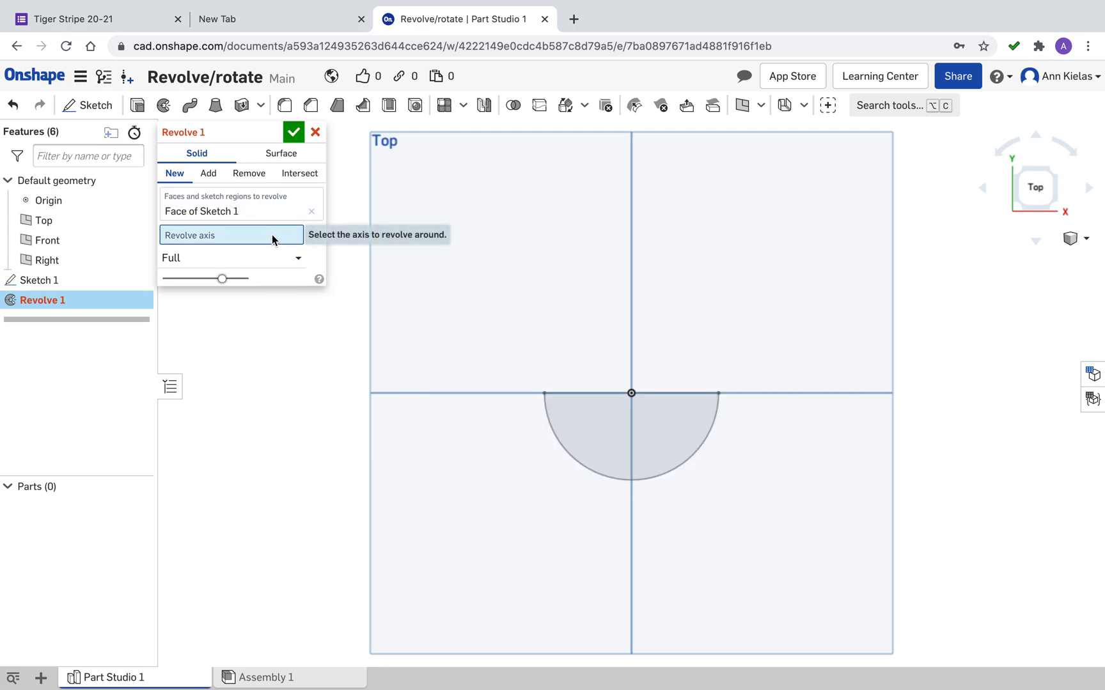
left_click(589, 392)
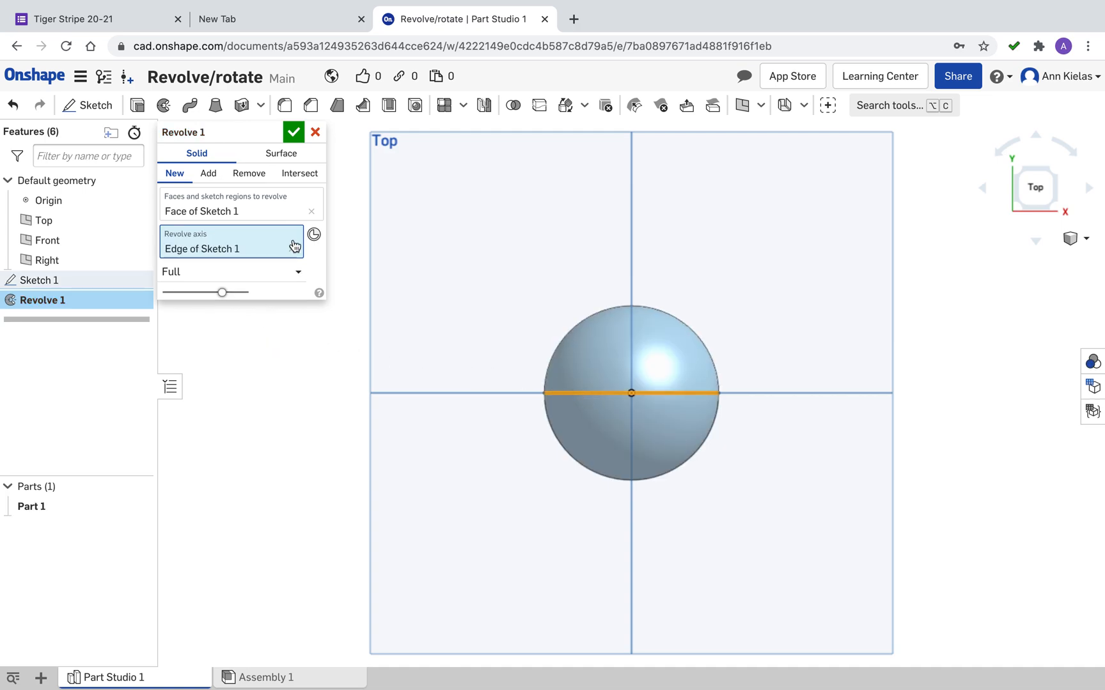
left_click(293, 132)
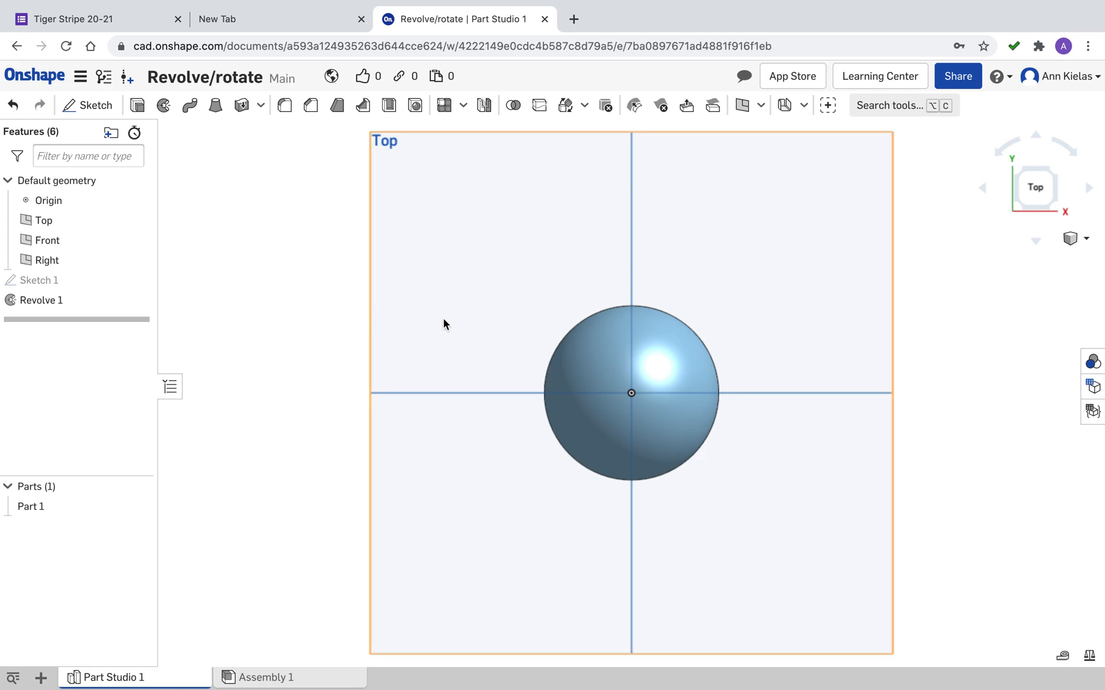
left_click(1076, 240)
left_click(1052, 260)
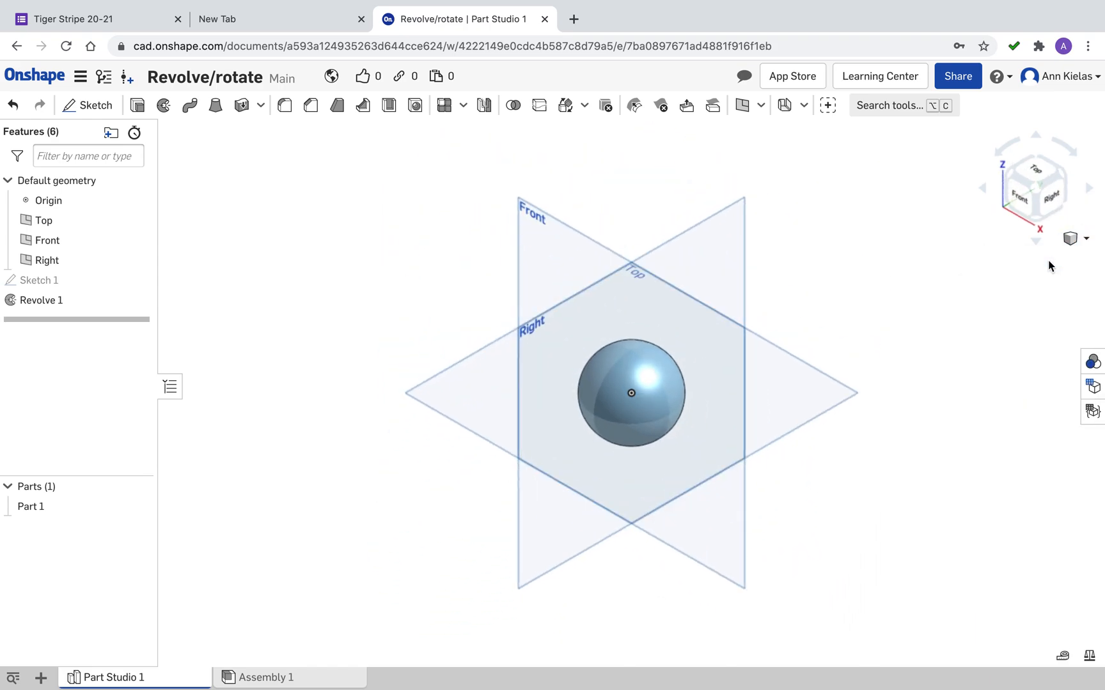
right_click_drag(620, 468, 640, 526)
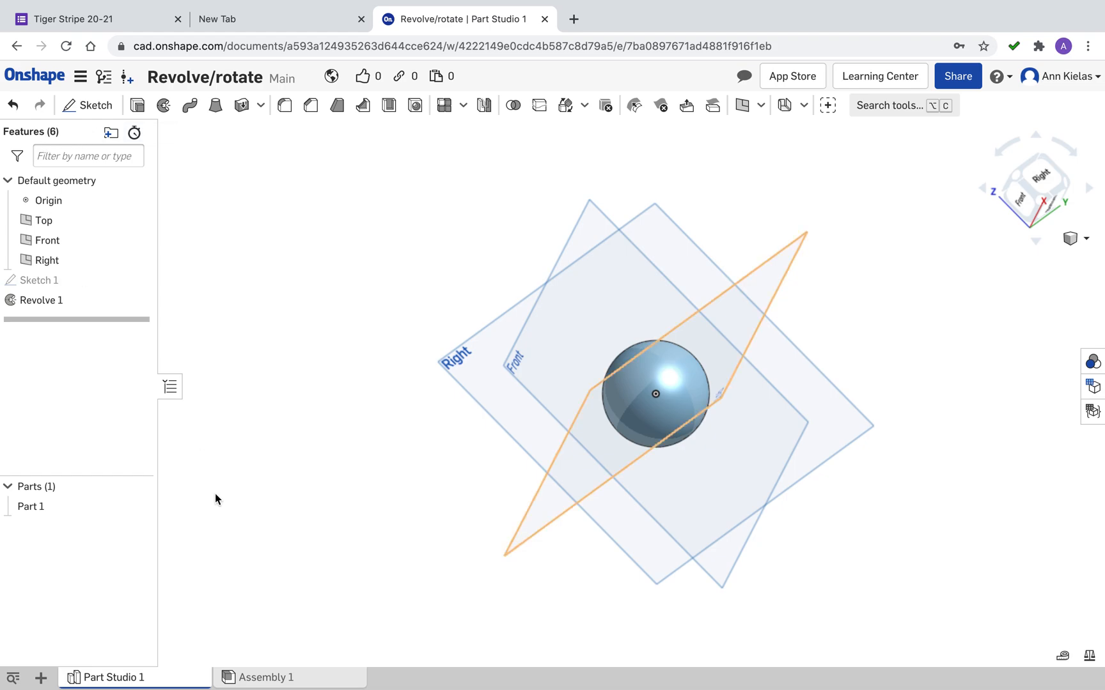
Create a new Part Studio in the document and select its Top plane
left_click(41, 678)
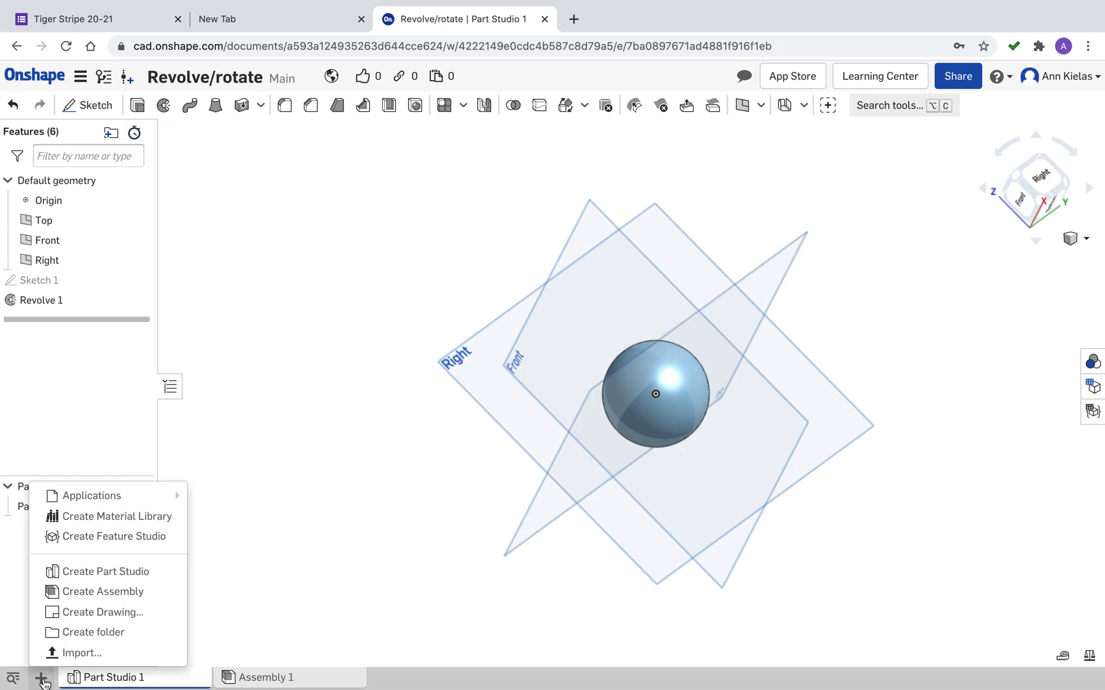
left_click(118, 579)
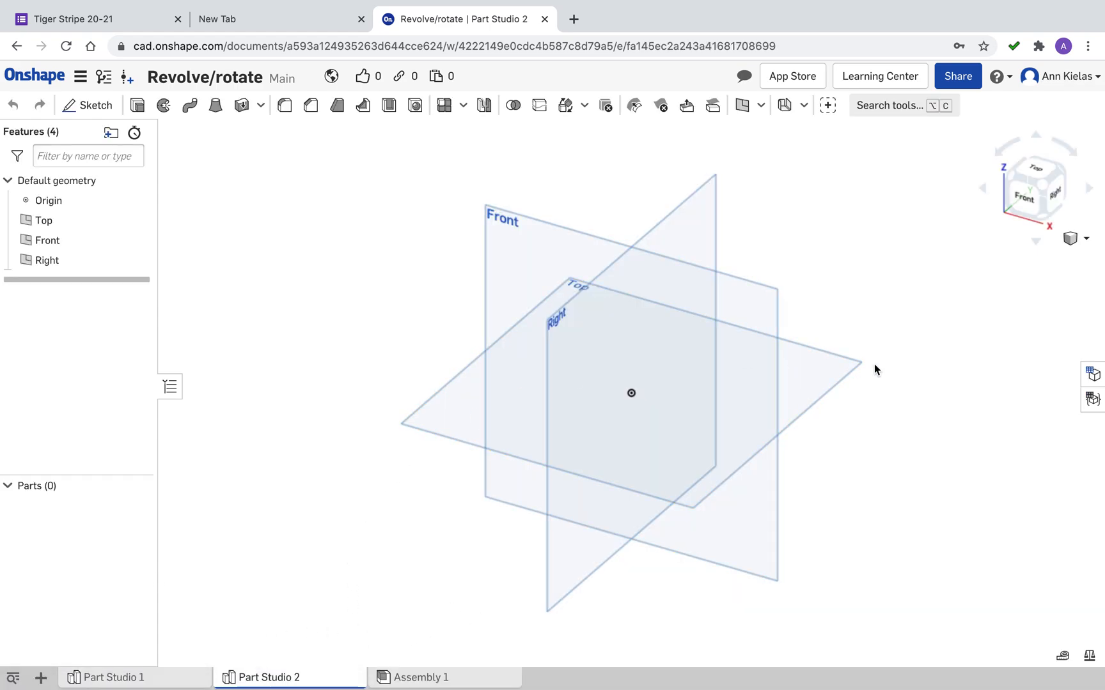
left_click(834, 371)
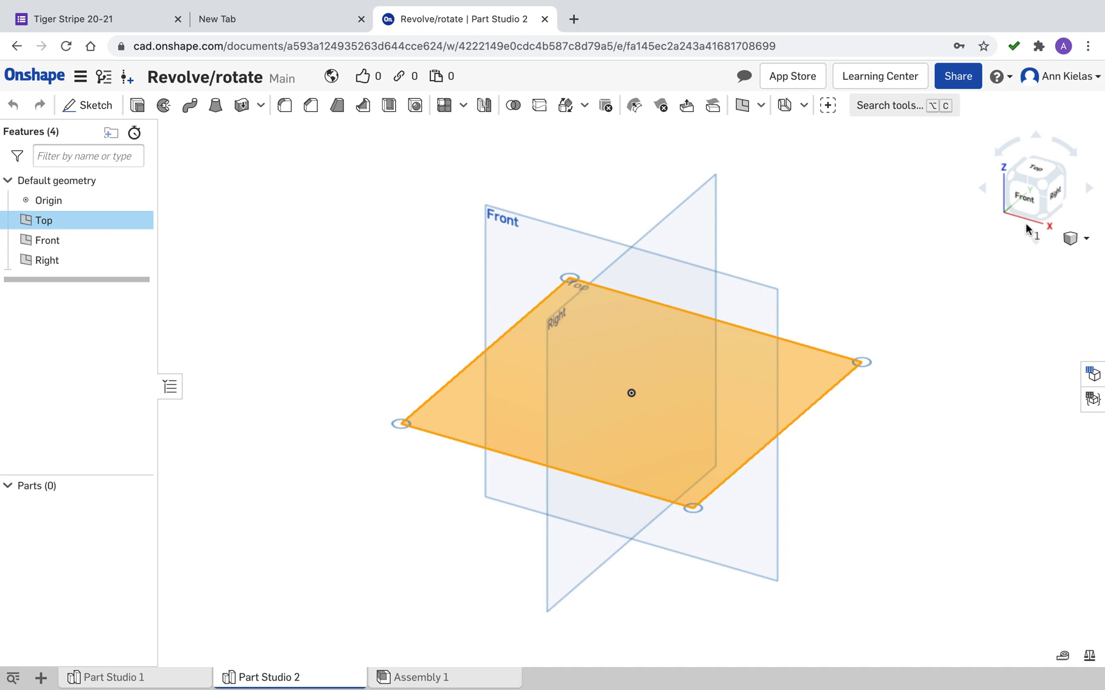
left_click(1024, 198)
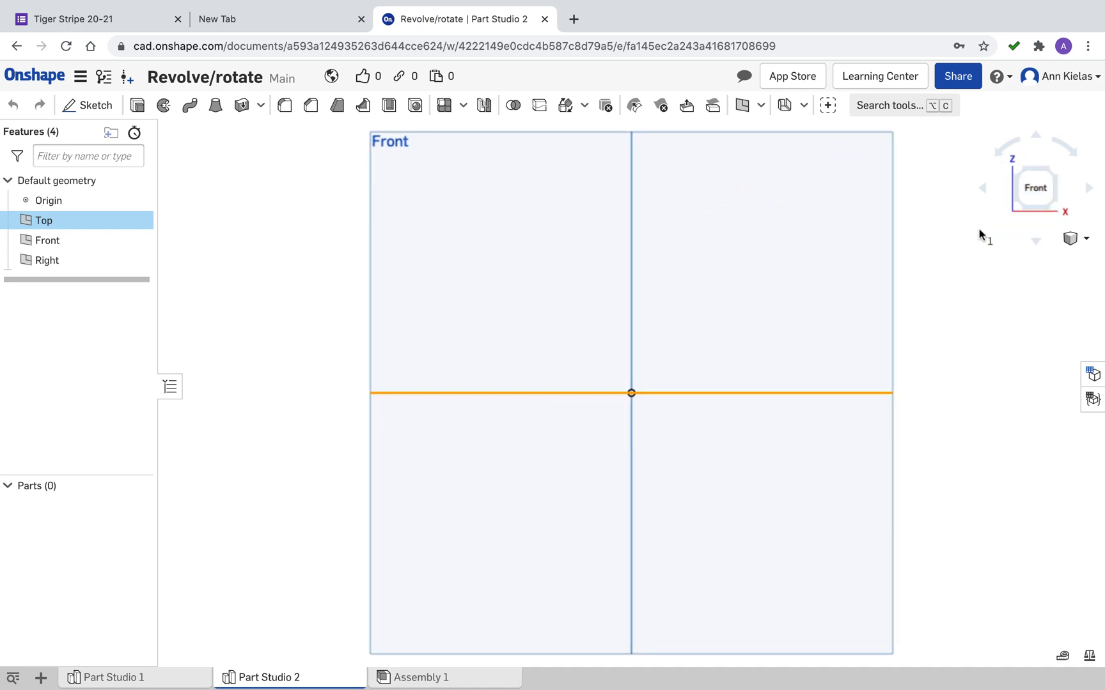
left_click(1035, 243)
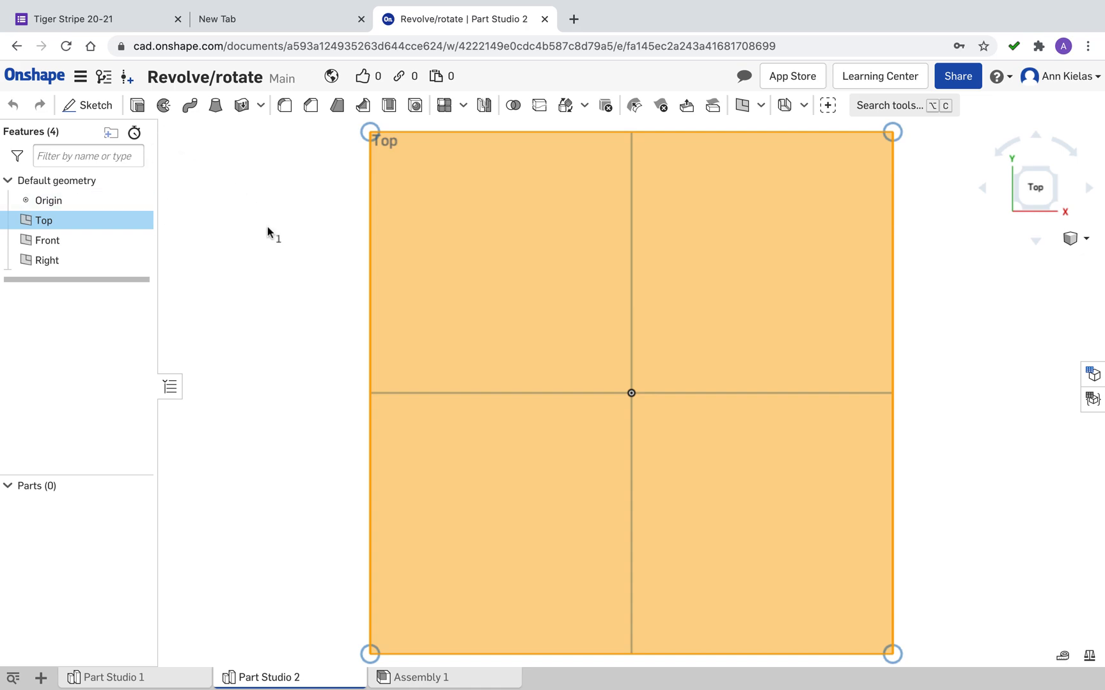
Sketch a 3 by 3 center point rectangle at the origin on the Top plane and finish the sketch
left_click(89, 105)
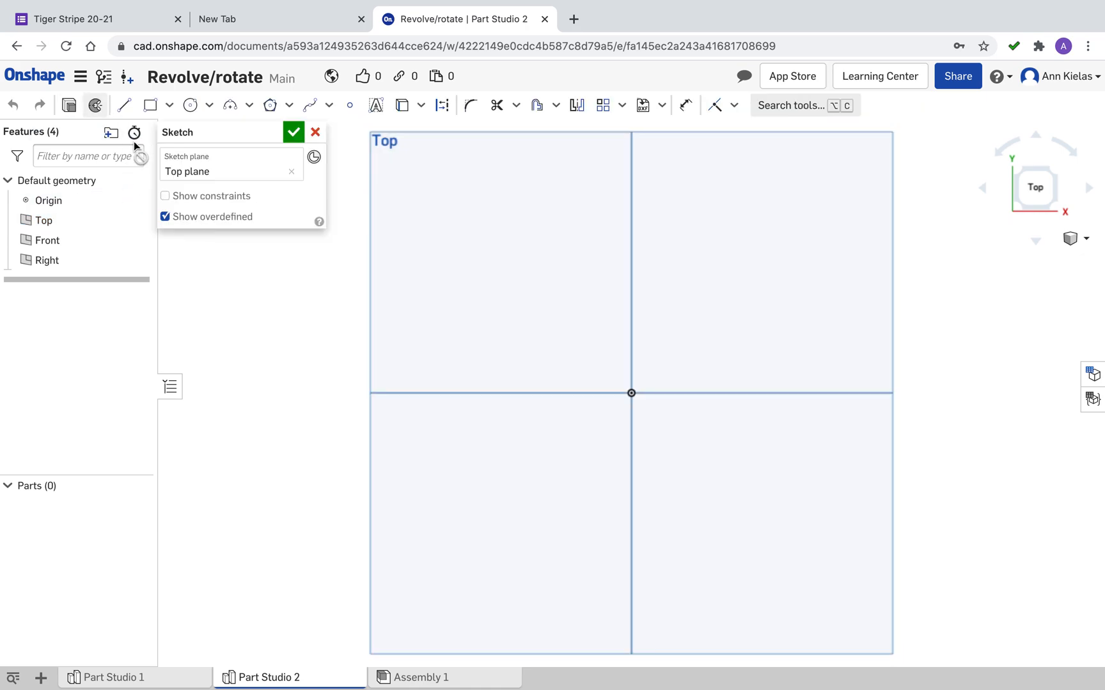
left_click(169, 106)
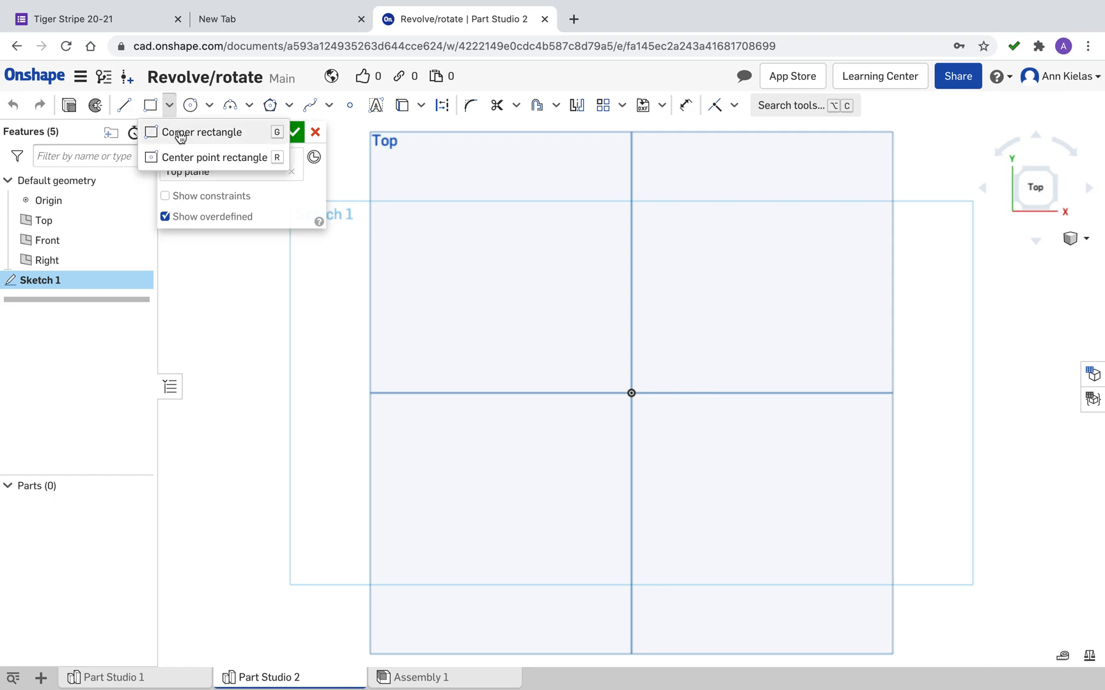
left_click(201, 161)
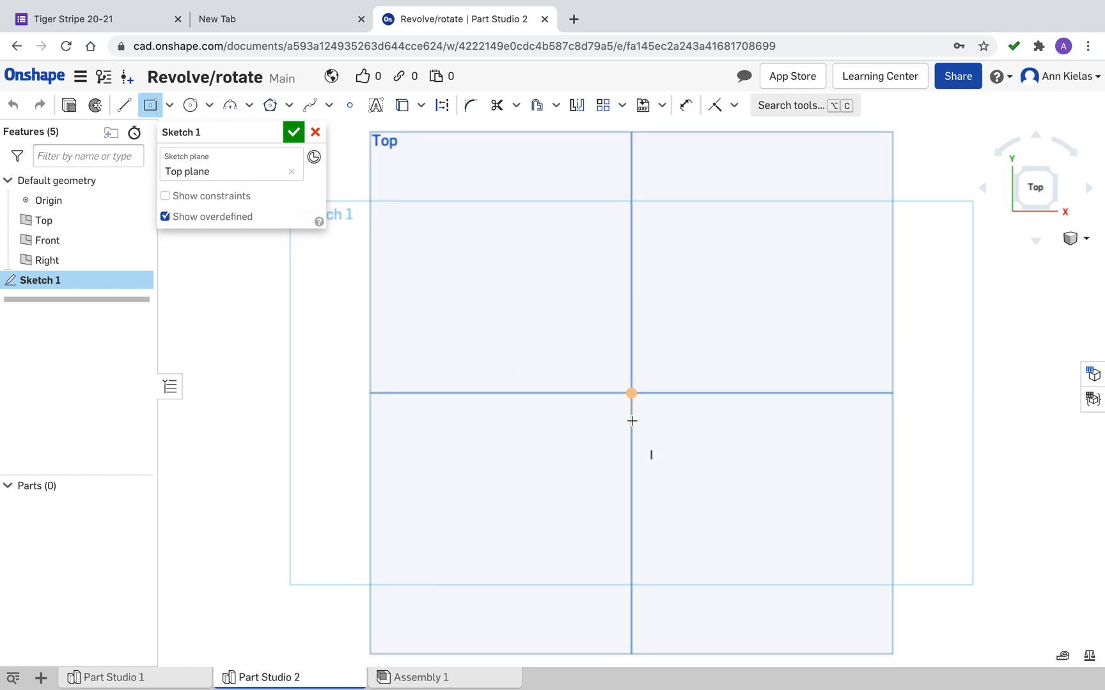
left_click(631, 393)
left_click(475, 285)
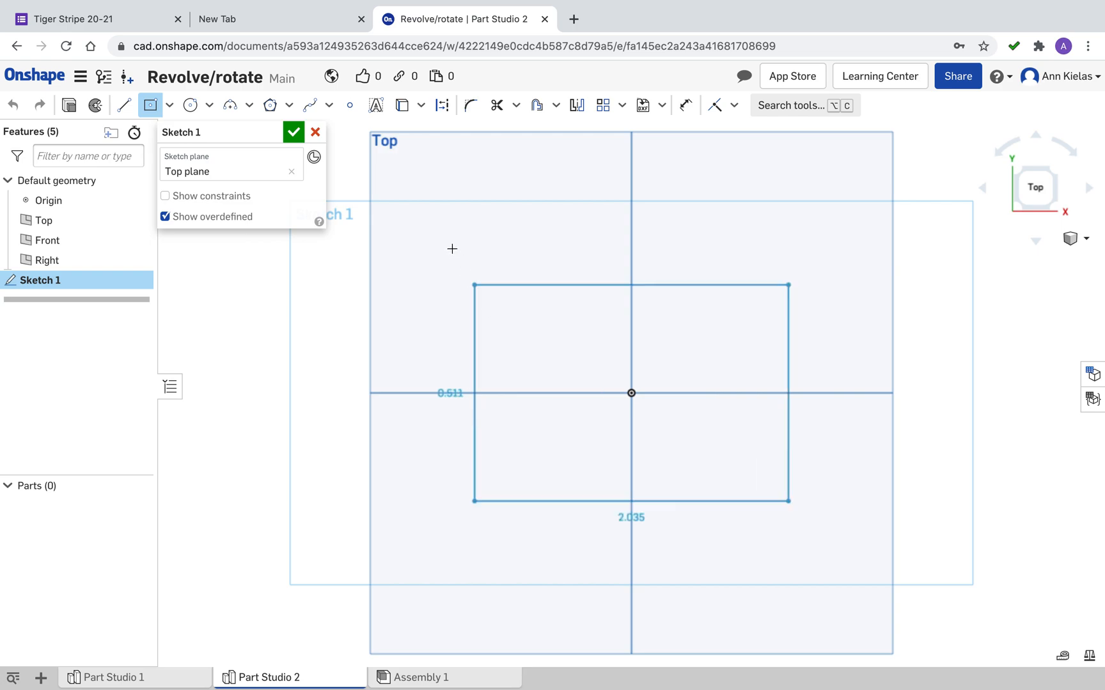
left_click(428, 226)
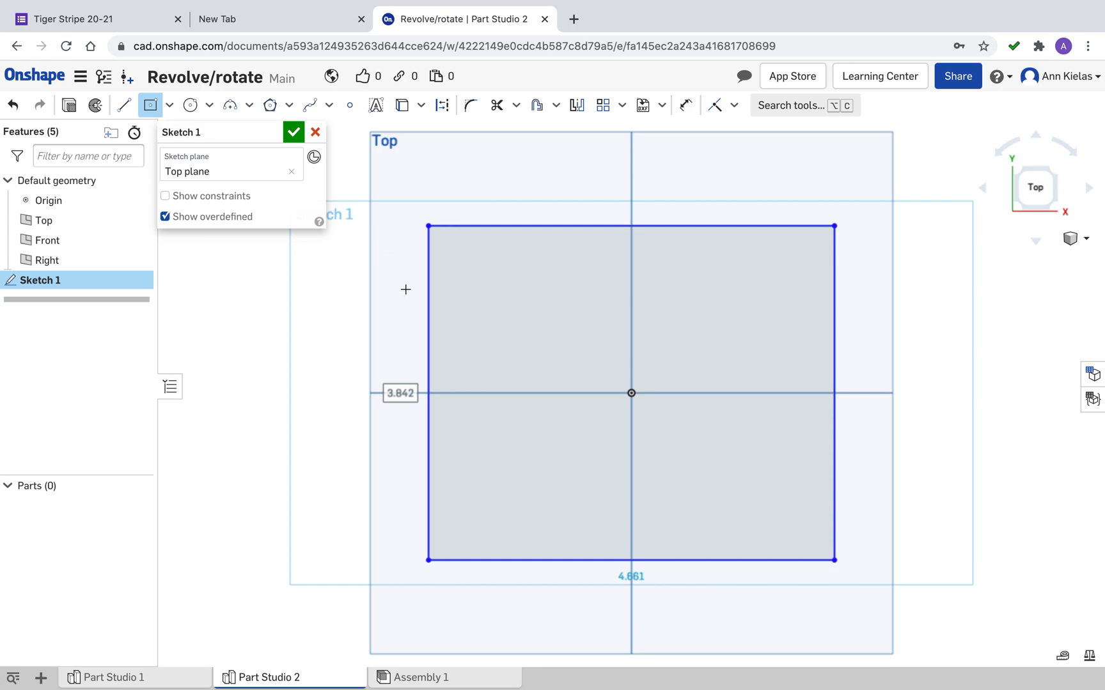
type("3")
key("Tab")
type("3")
key("Return")
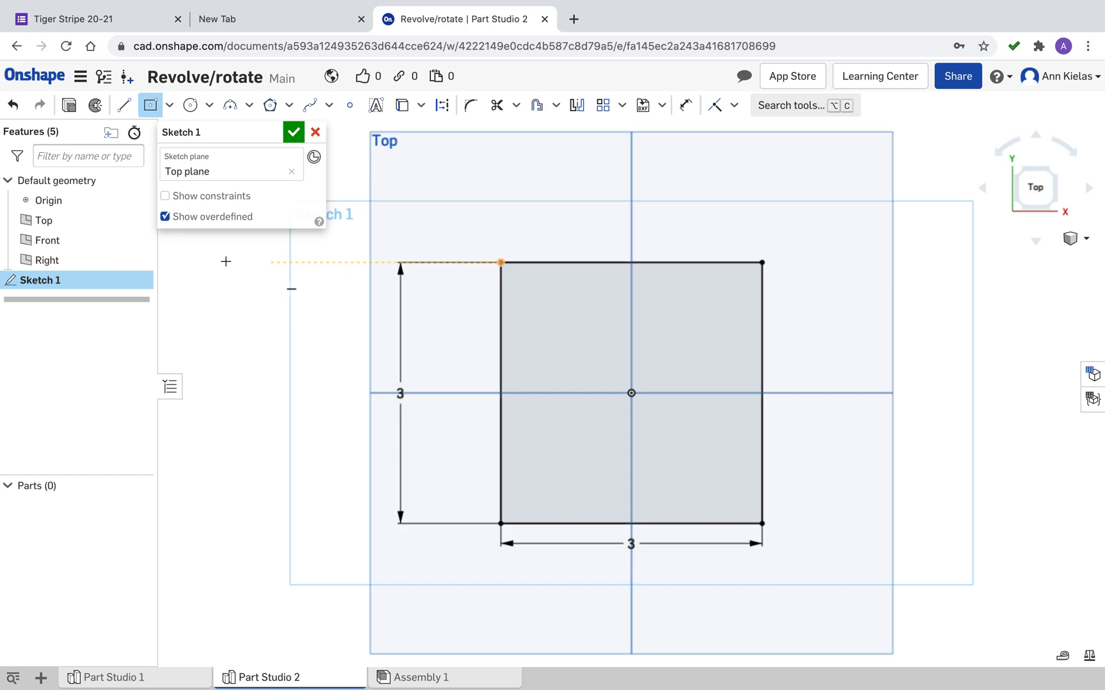
left_click(293, 135)
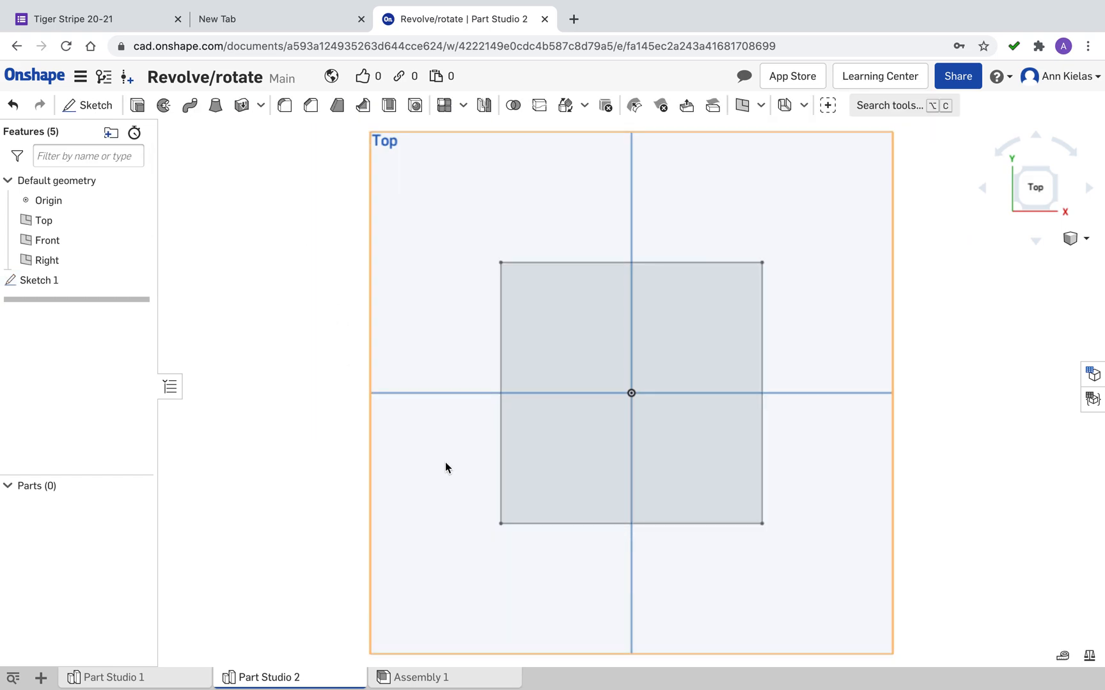
Extrude the square sketch region as a new solid with a blind depth of 3 in
left_click(550, 374)
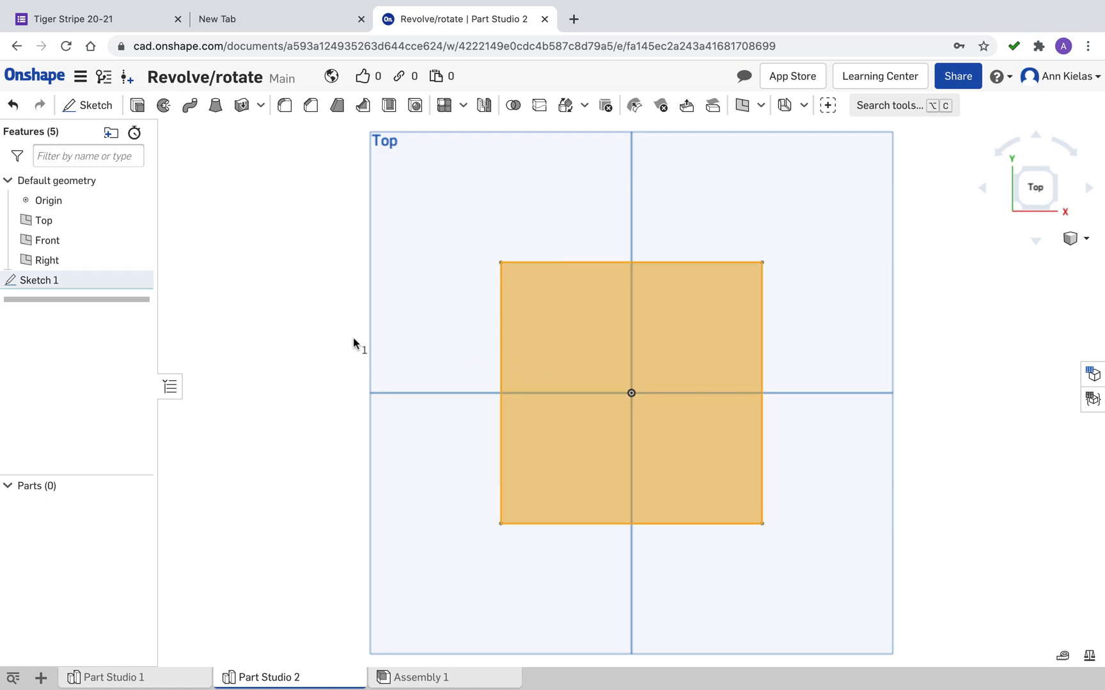
left_click(137, 105)
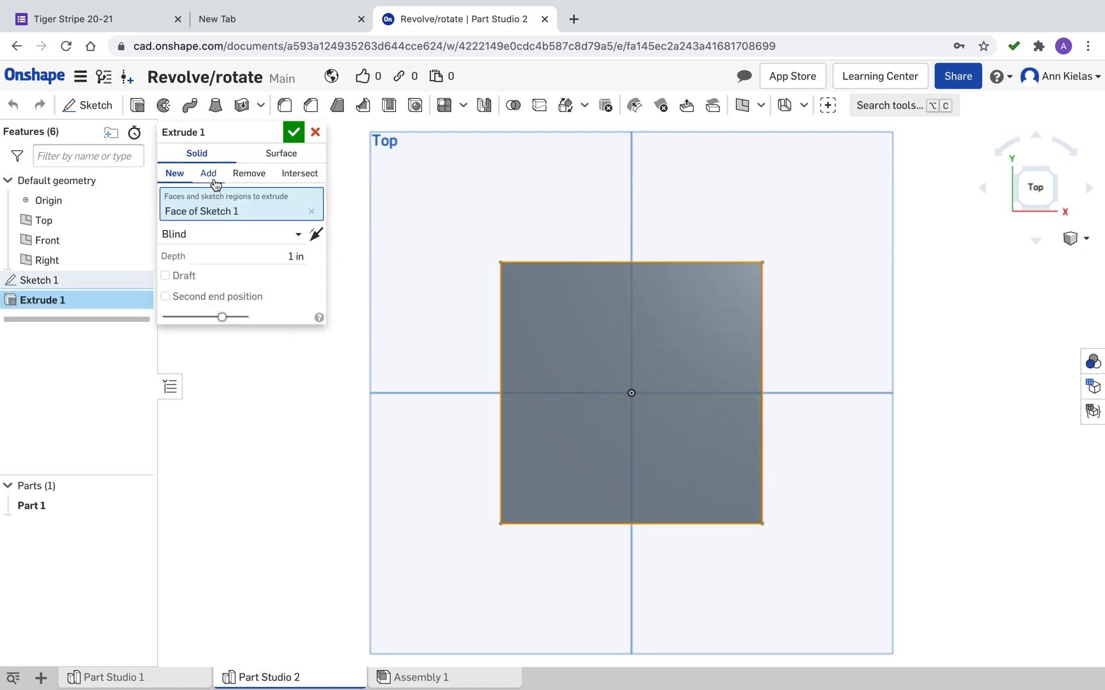
left_click(295, 257)
type("3")
left_click(293, 133)
right_click_drag(565, 334, 595, 254)
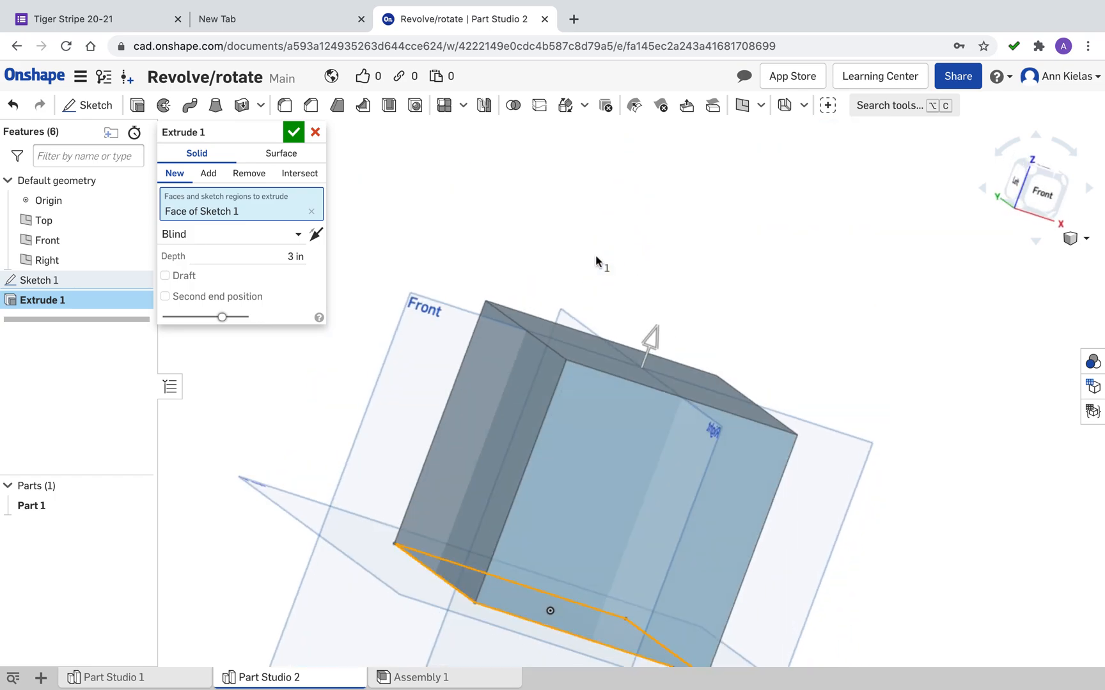
left_click(1037, 233)
left_click(1044, 177)
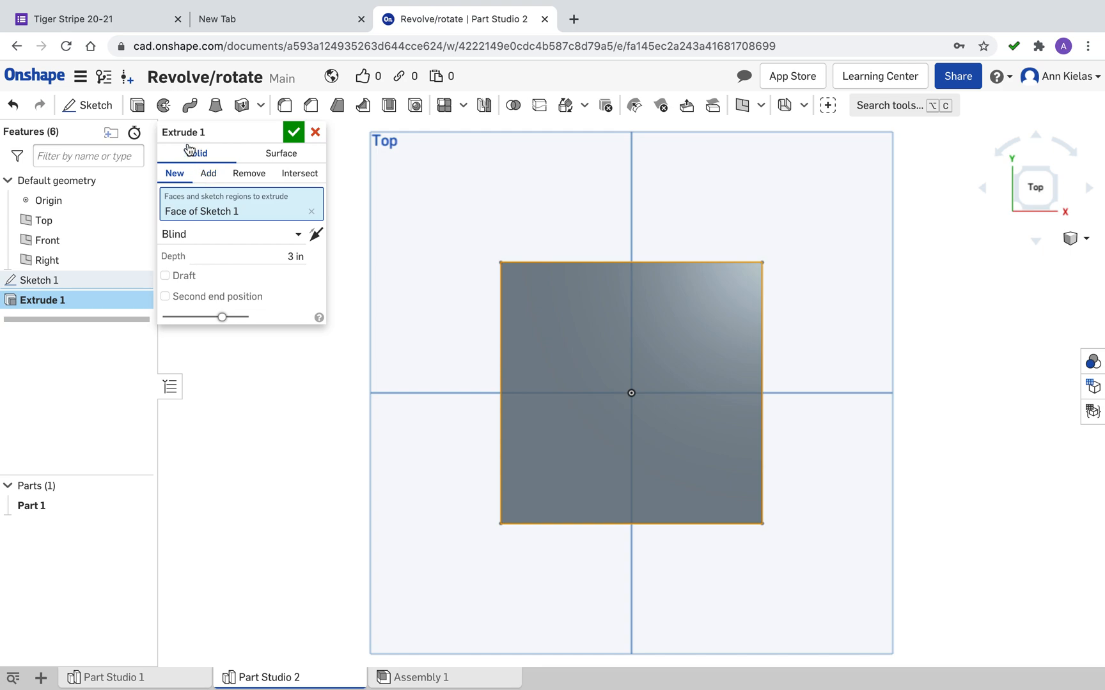
left_click(294, 133)
Start a sketch on the cube's top face and draw a center point circle at the origin with a diameter of 2 in
left_click(108, 108)
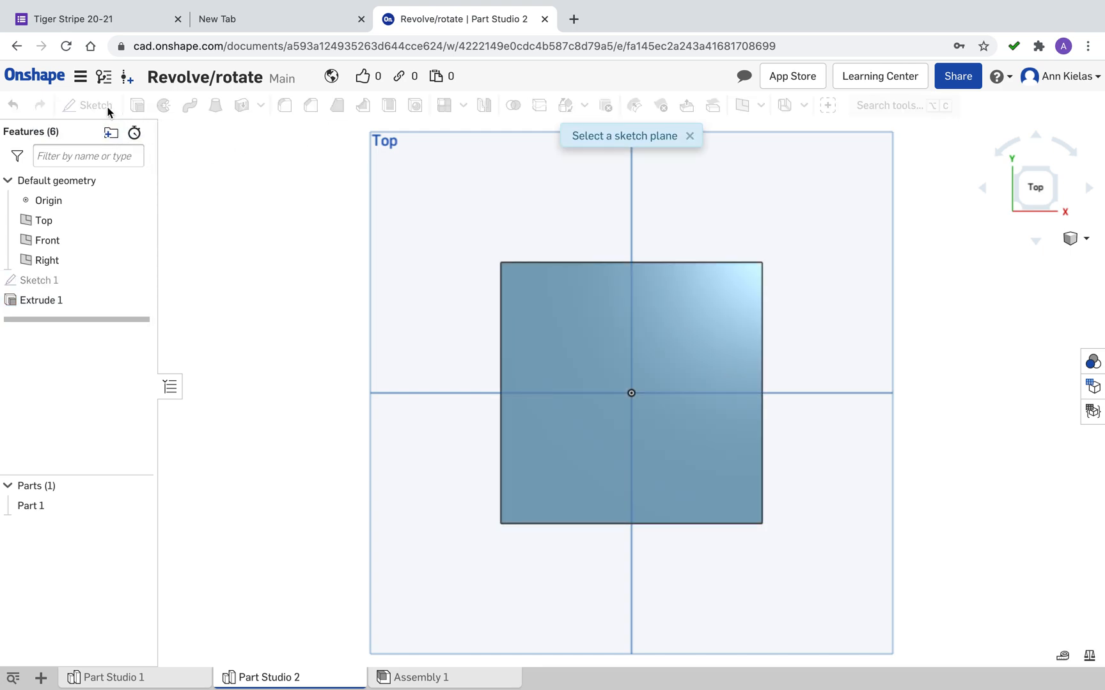
left_click(601, 362)
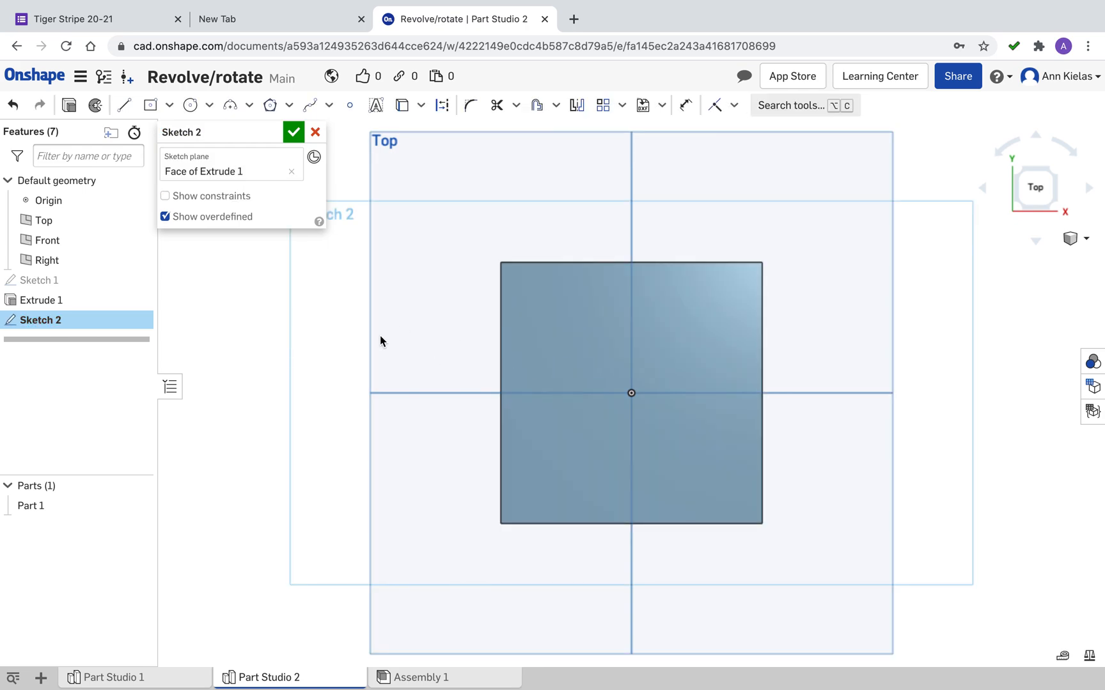
left_click(209, 105)
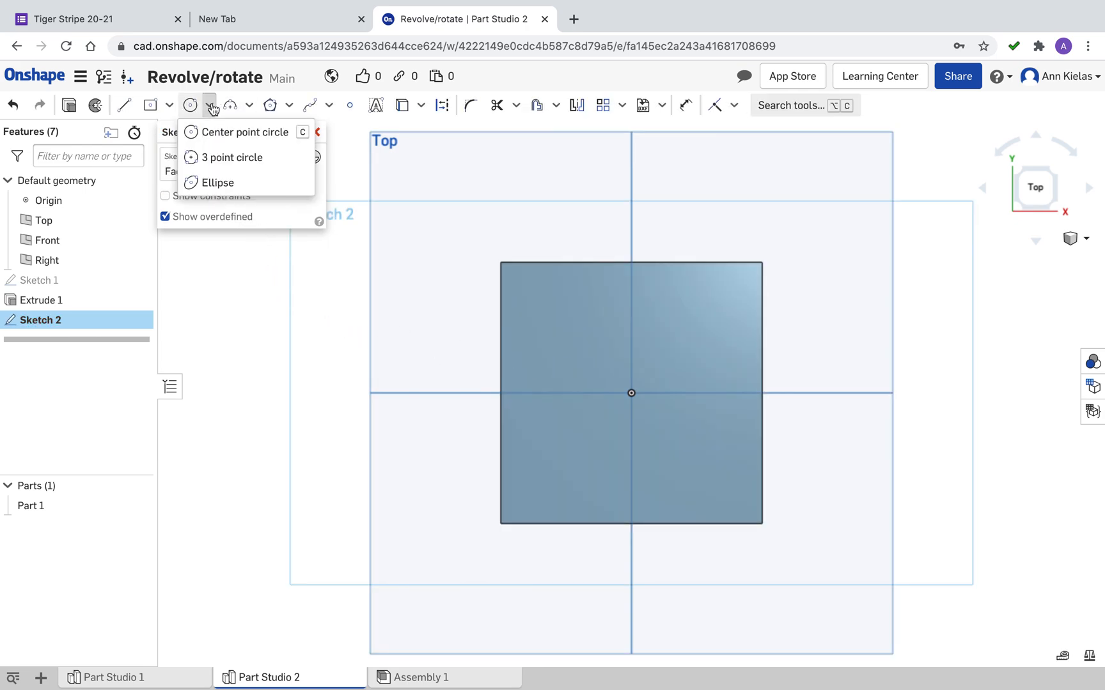
left_click(248, 142)
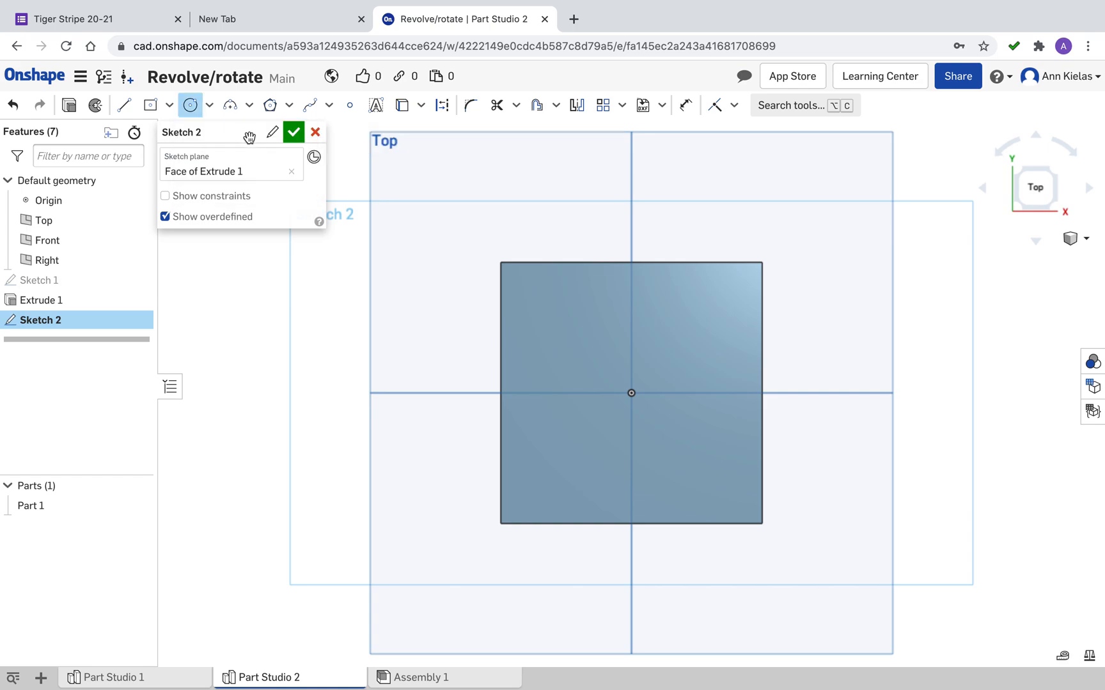
left_click(631, 393)
left_click(555, 356)
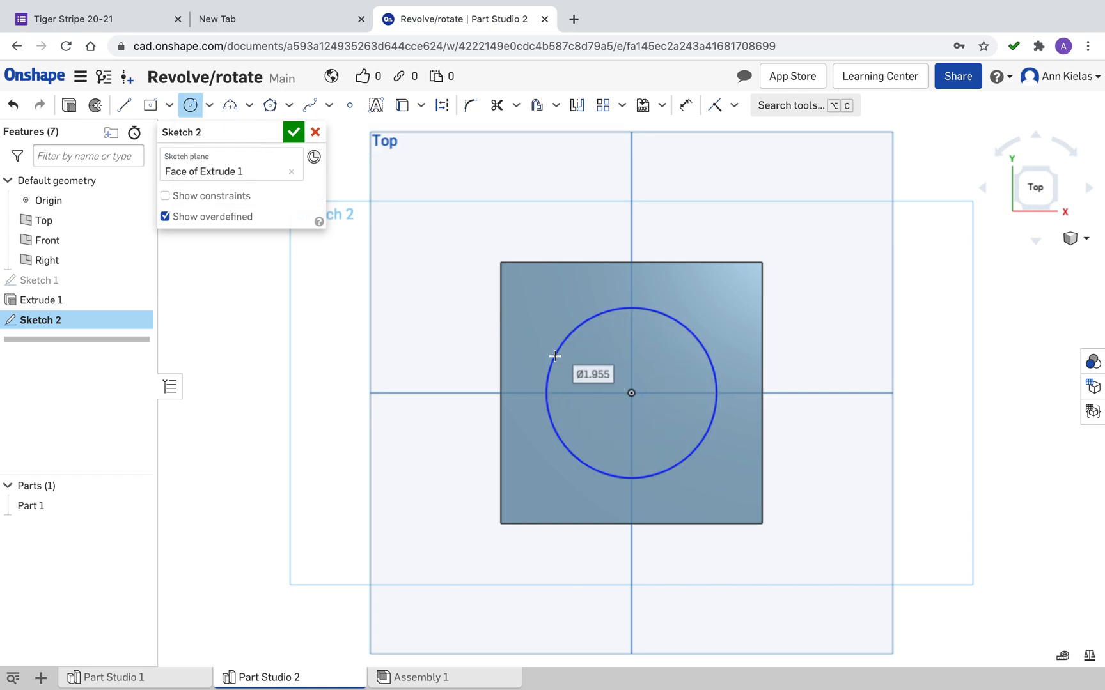
type("2")
key("Return")
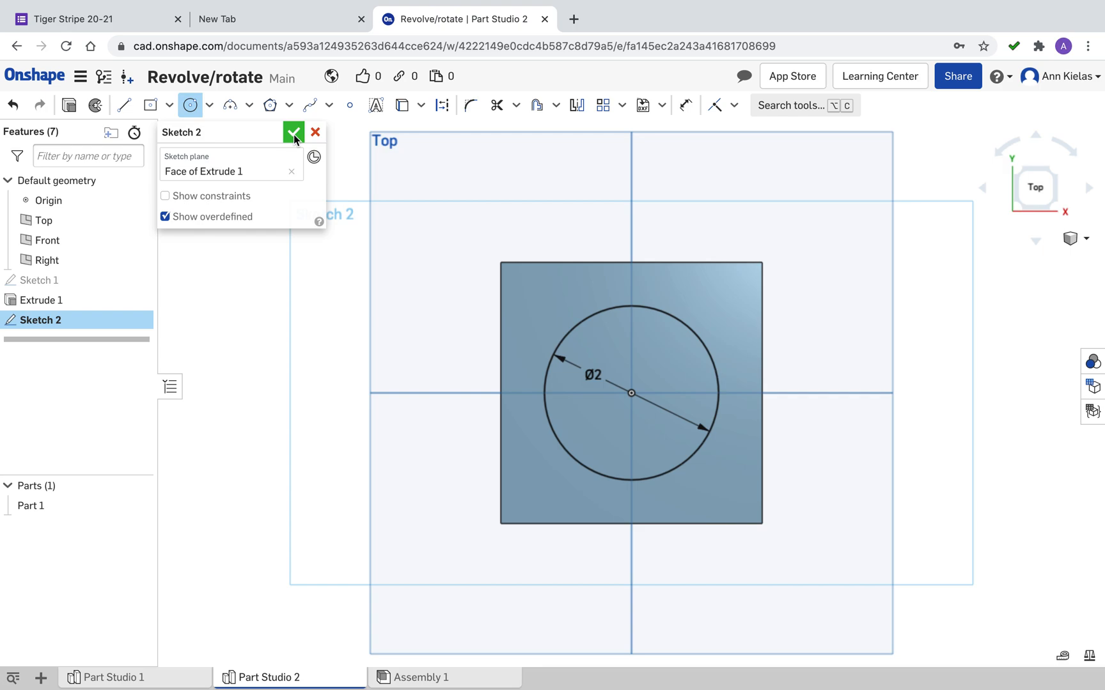
Draw a horizontal line across the circle's full diameter, trim away the upper arc to leave a half-circle, and finish the sketch
left_click(125, 105)
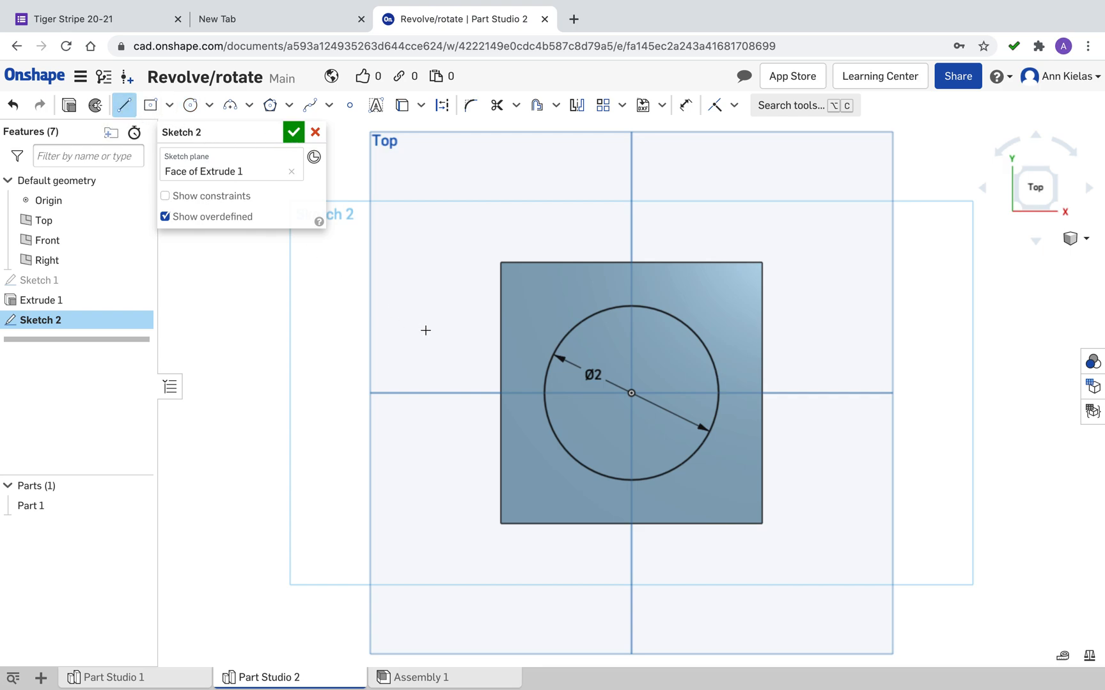
left_click(545, 393)
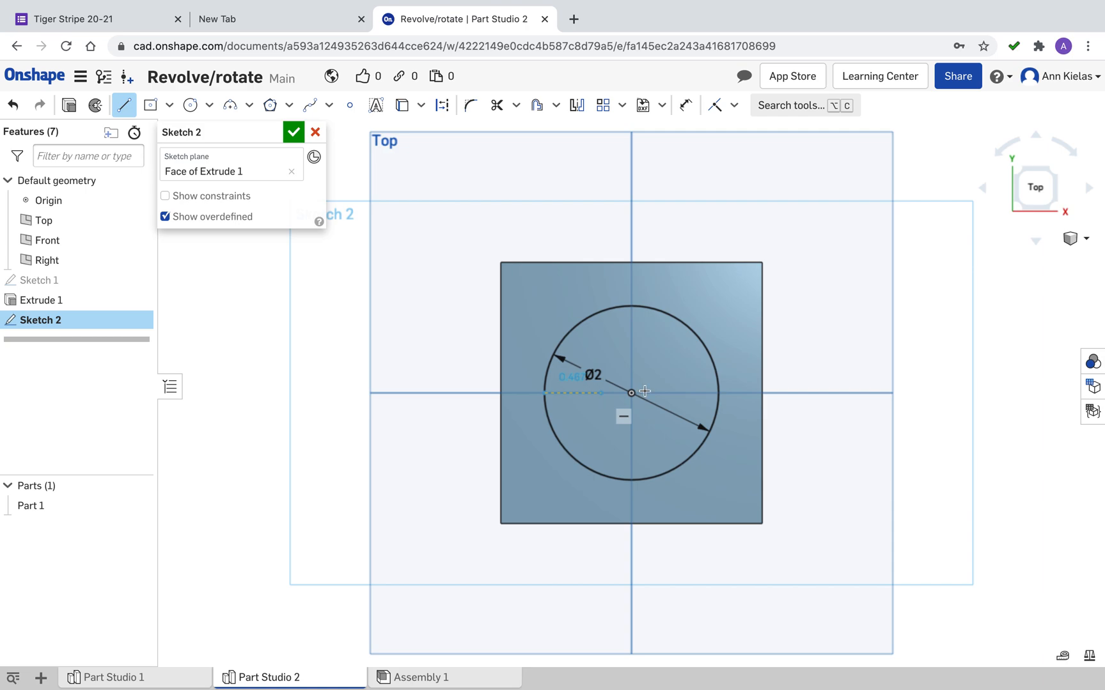
left_click(719, 393)
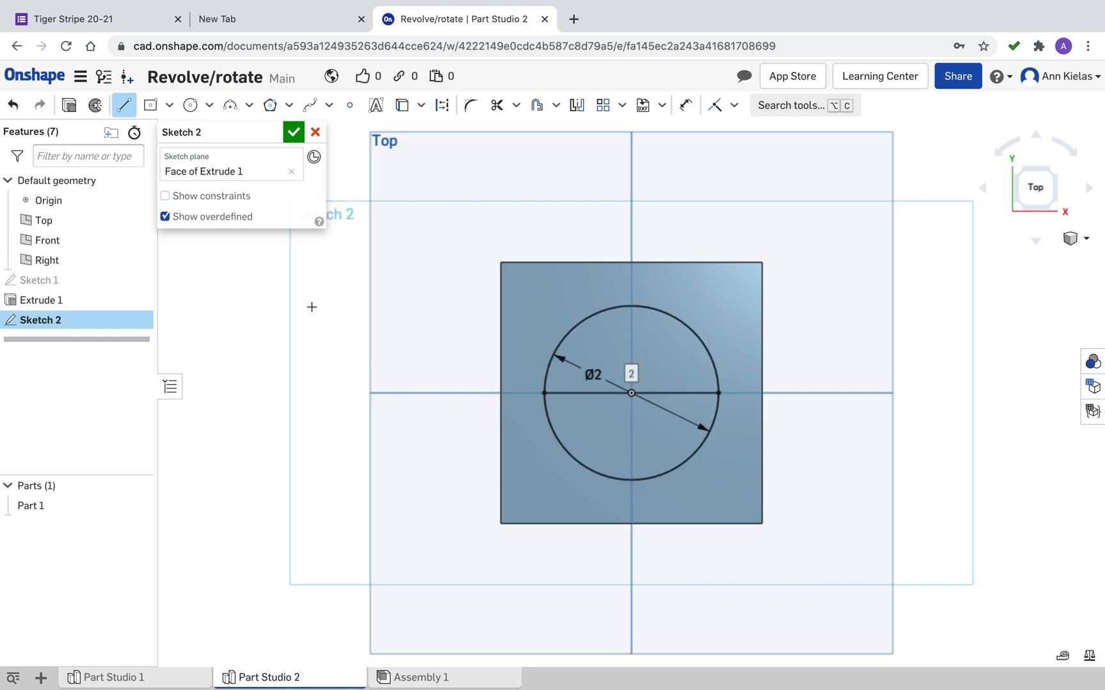
left_click(497, 105)
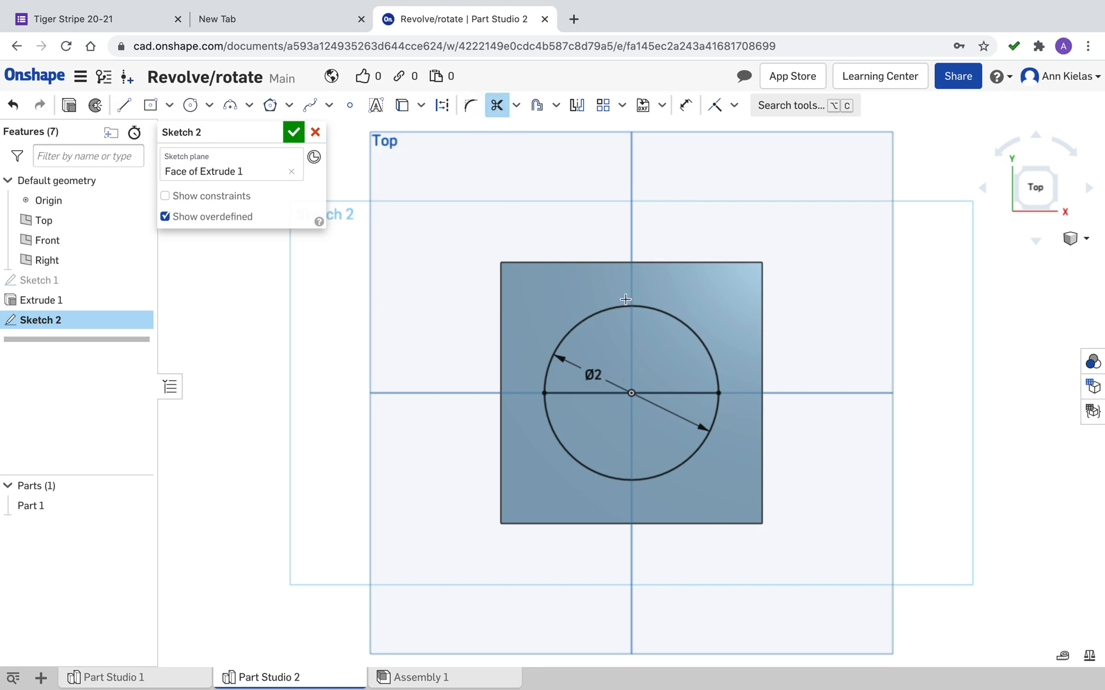
left_click(662, 309)
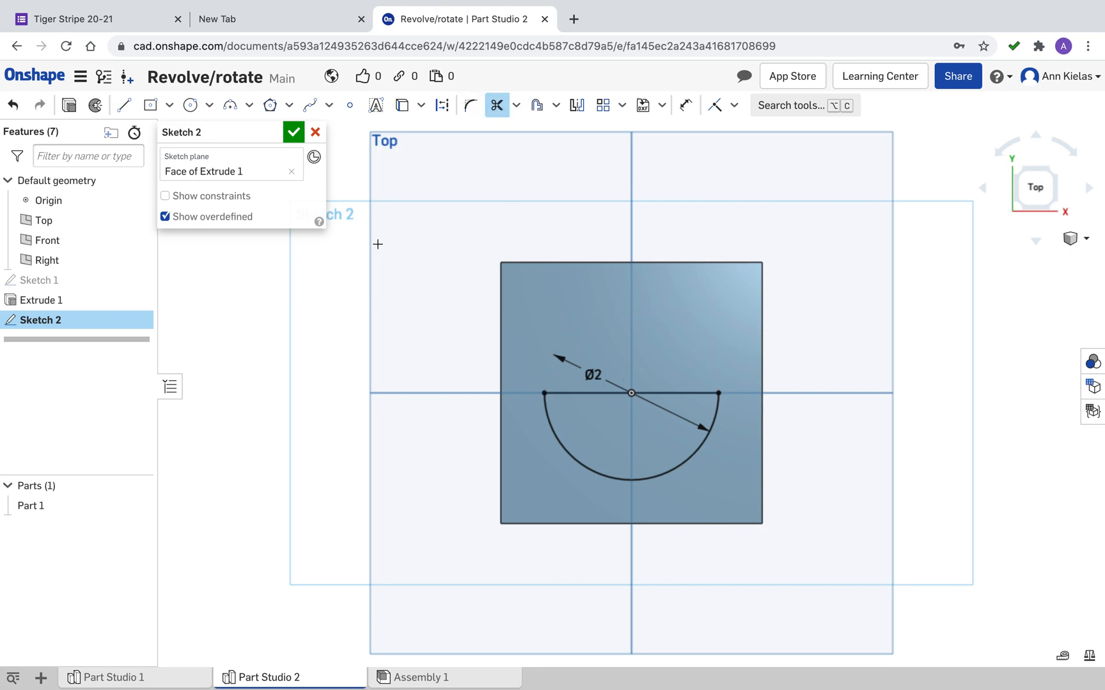
left_click(294, 133)
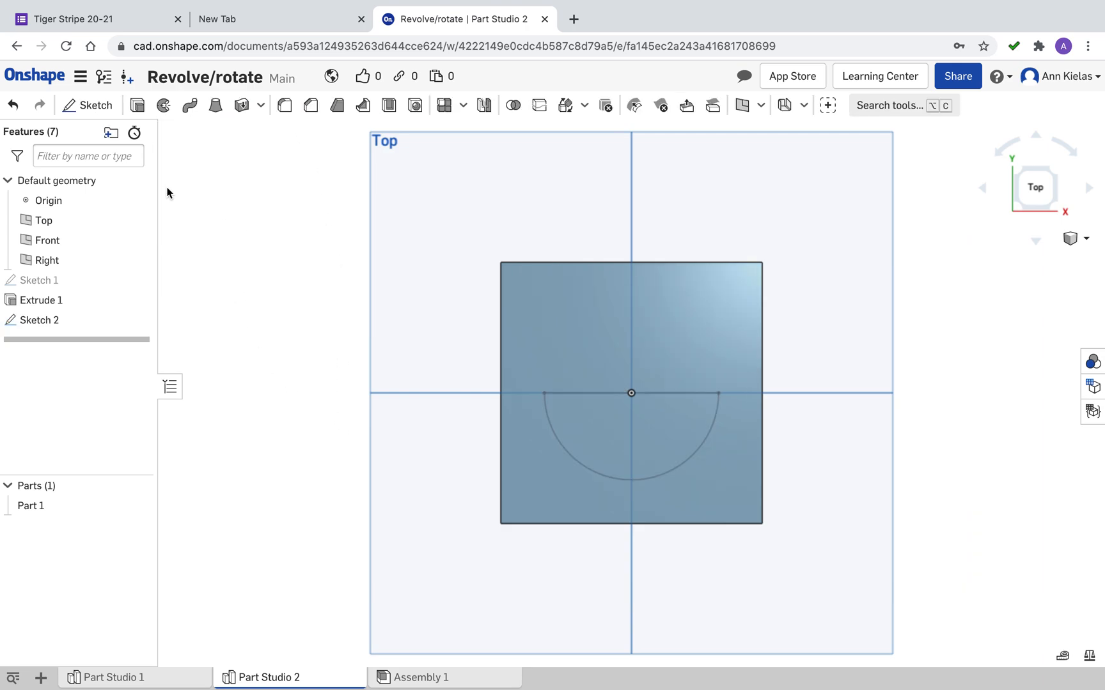
Revolve the half-circle region fully around its straight edge as a Remove operation merged with all, cutting a hemispherical pocket into the cube
left_click(164, 106)
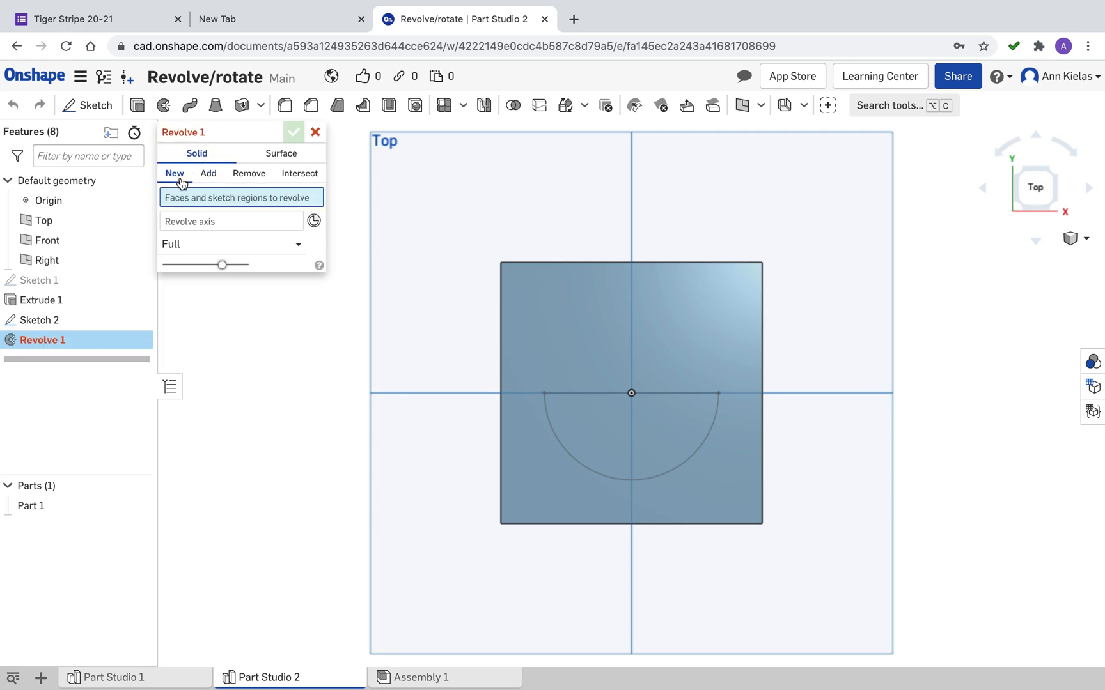
left_click(258, 180)
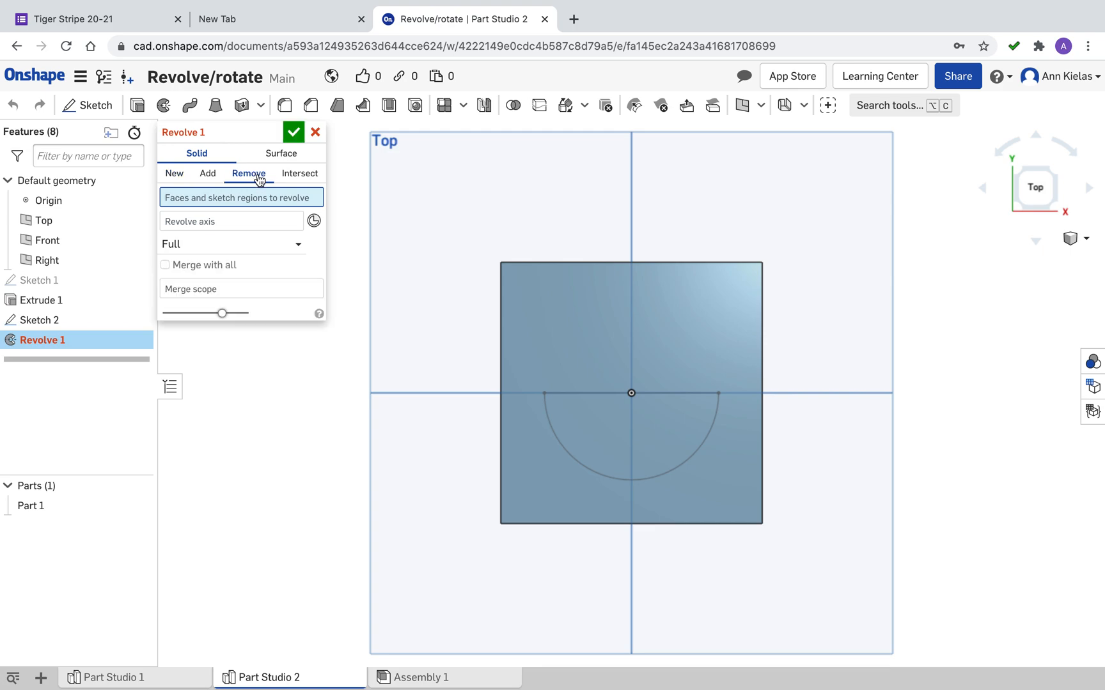
left_click(165, 265)
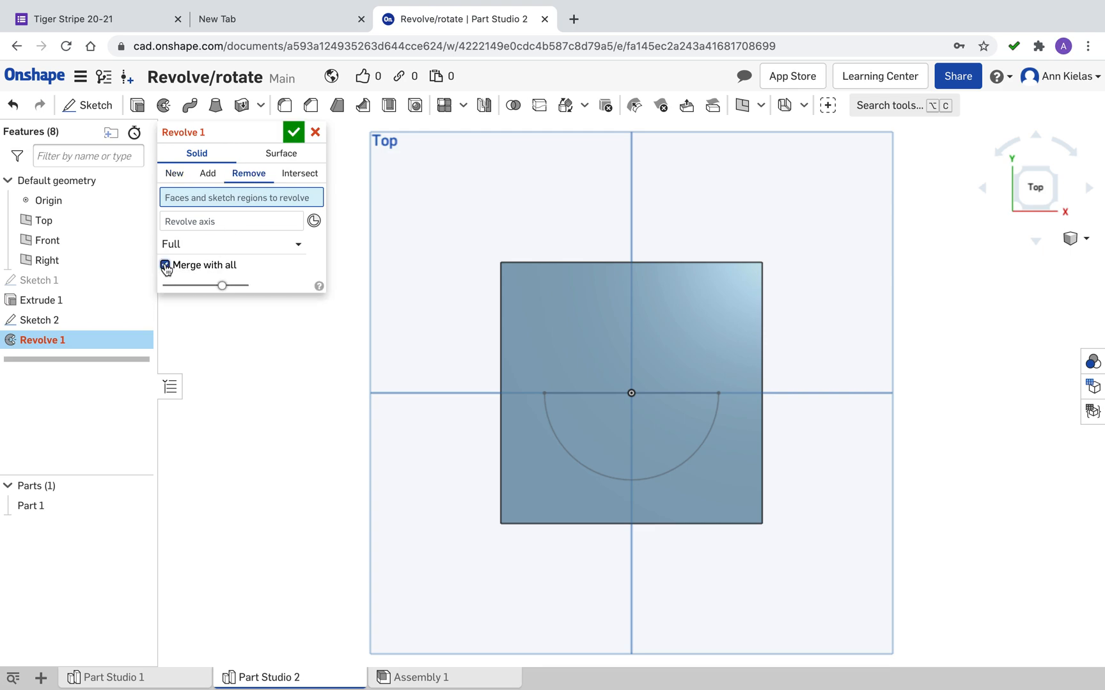
left_click(615, 421)
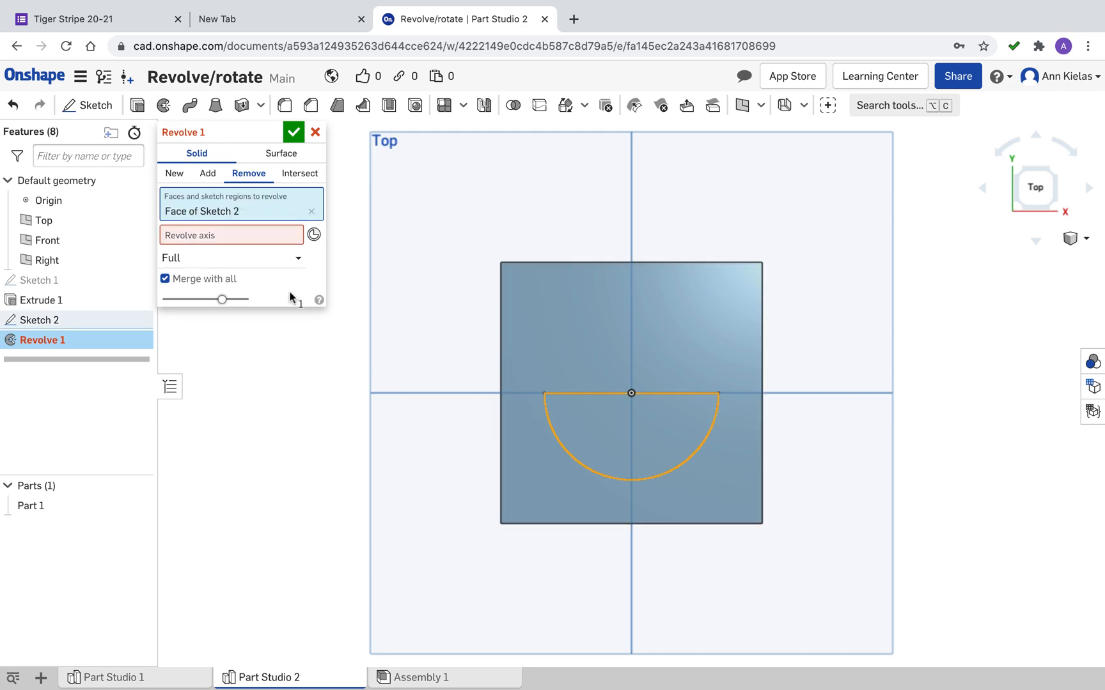
left_click(268, 242)
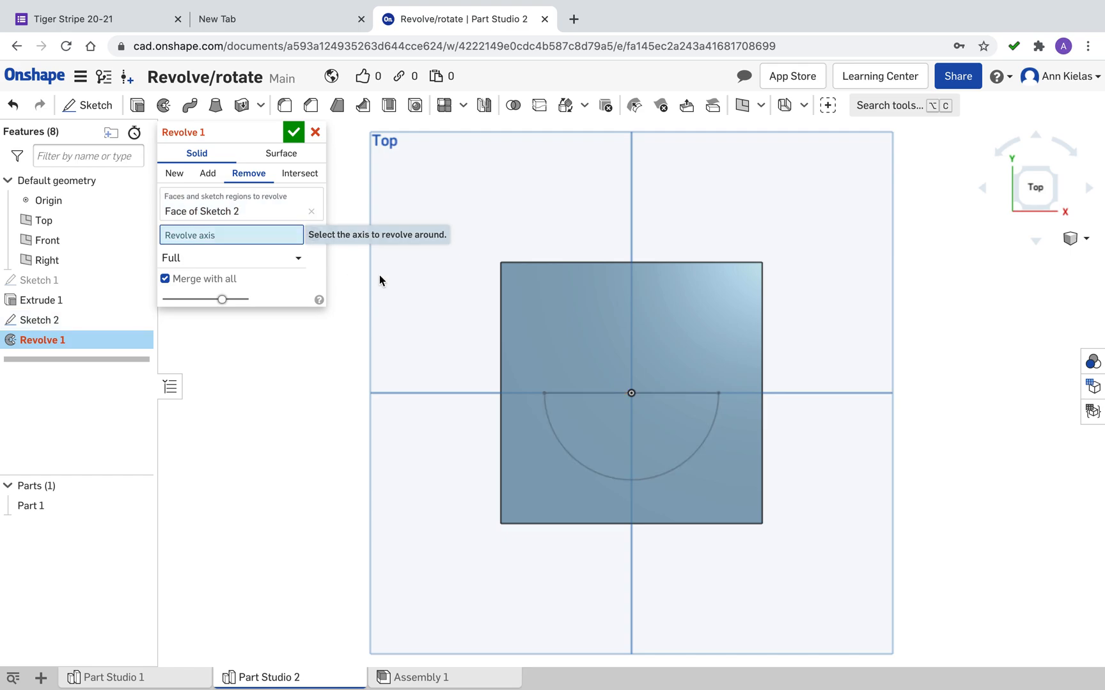
left_click(608, 393)
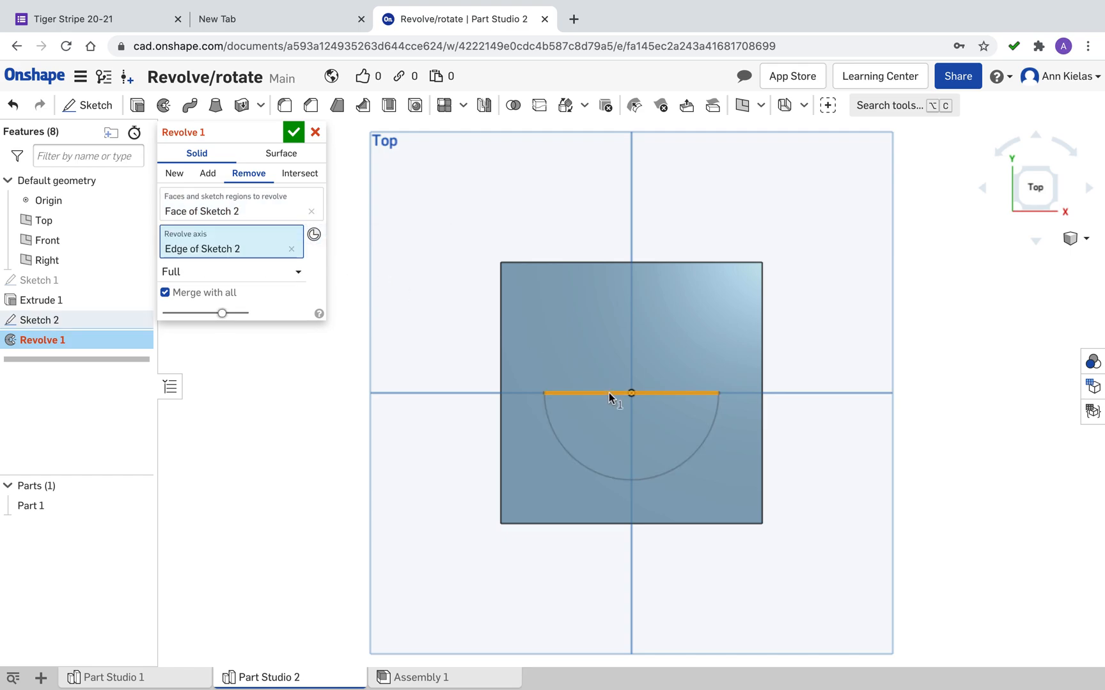
left_click(294, 133)
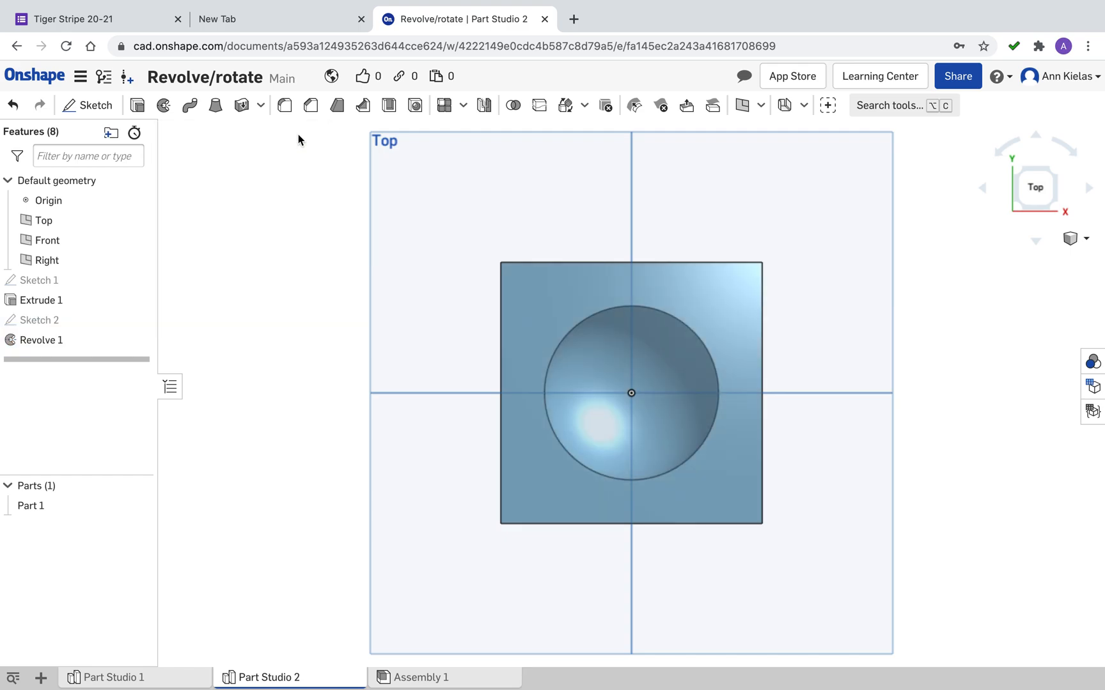
left_click(1080, 244)
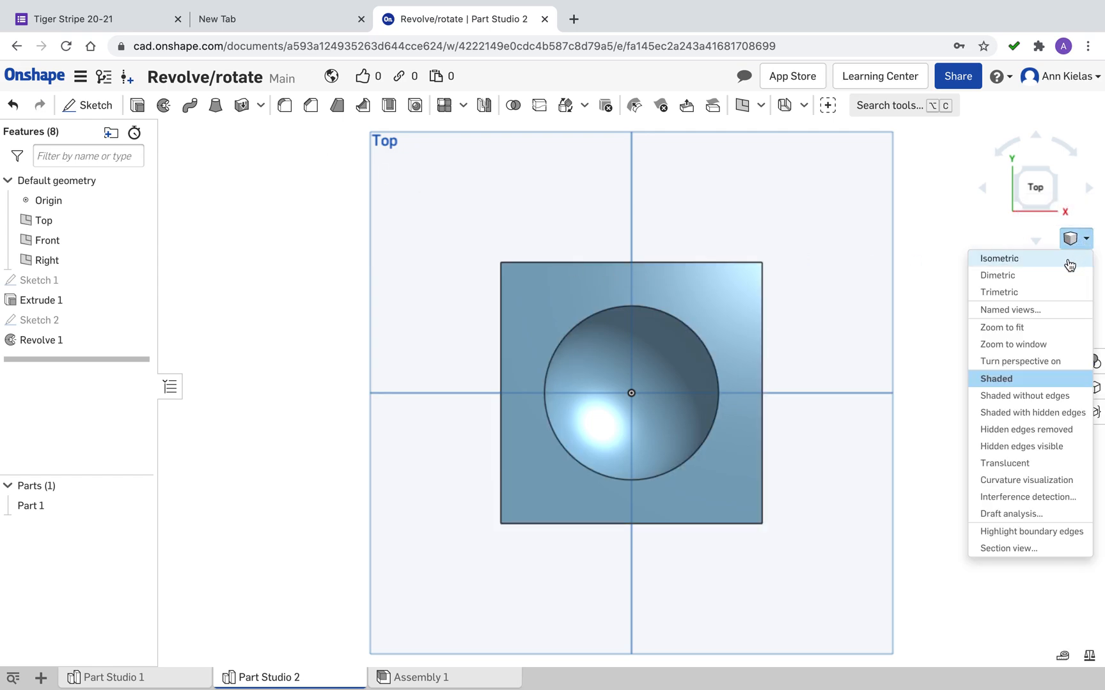
left_click(1069, 265)
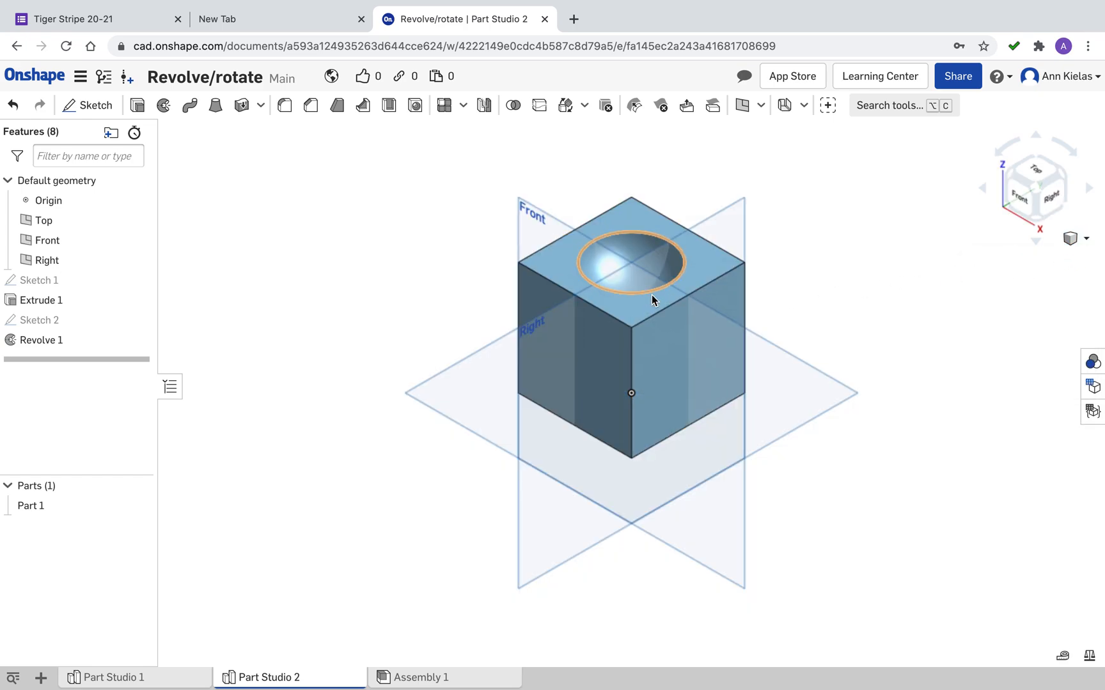
right_click_drag(653, 302, 650, 368)
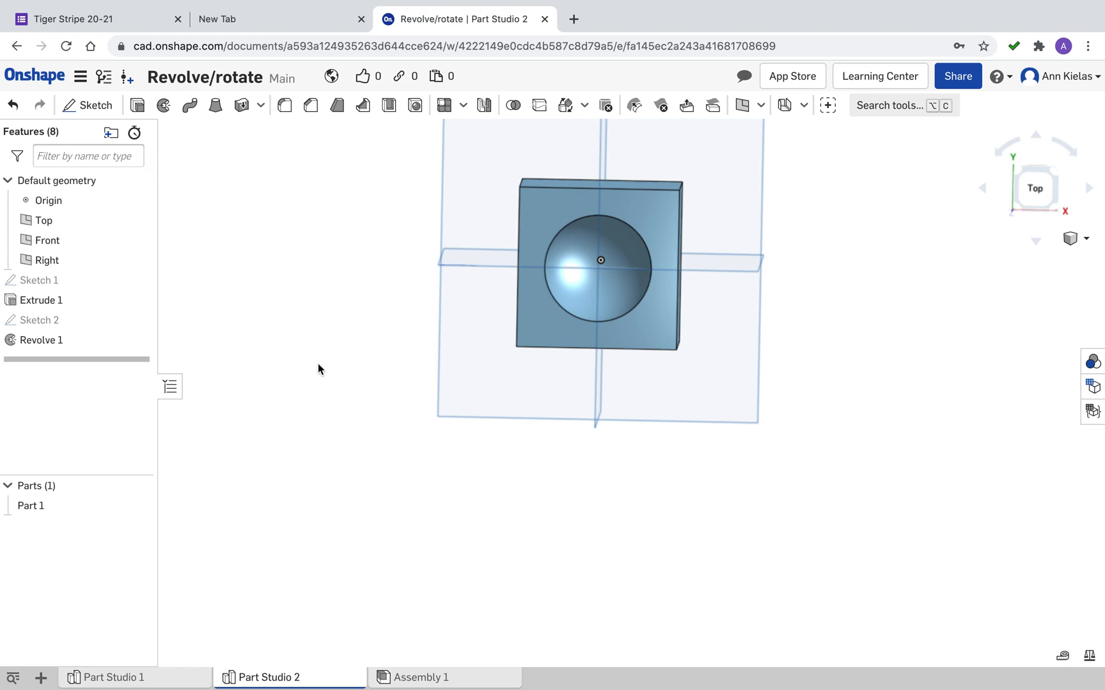
Create another new Part Studio in the document and select its Top plane, viewed from the top
mouse_move(70, 681)
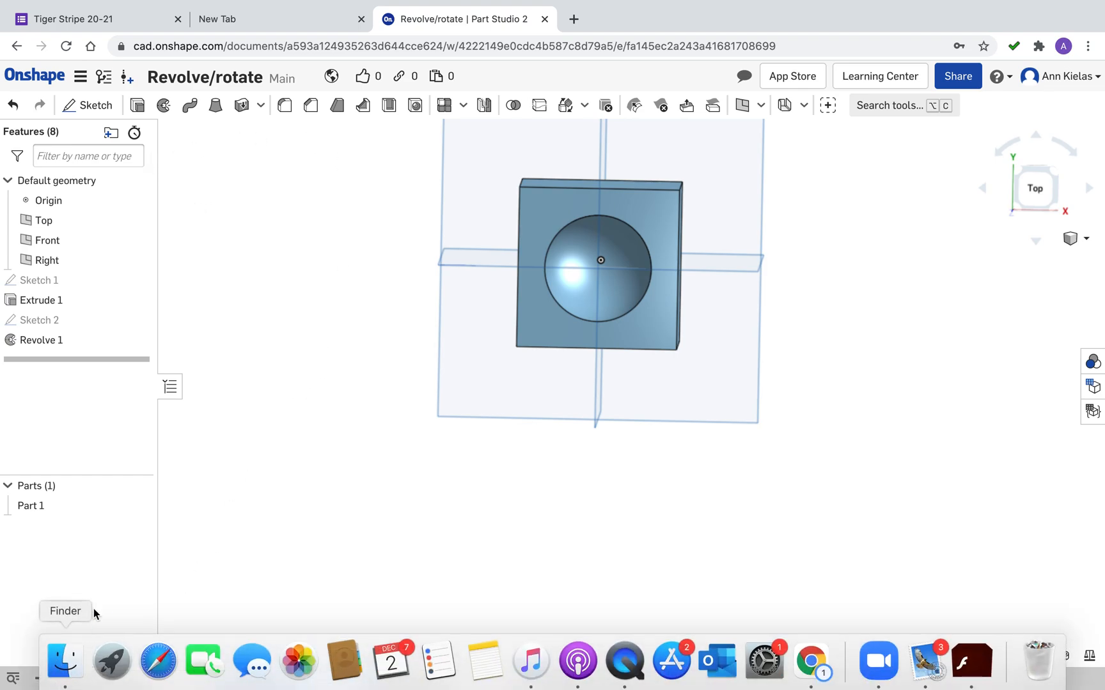
left_click(41, 678)
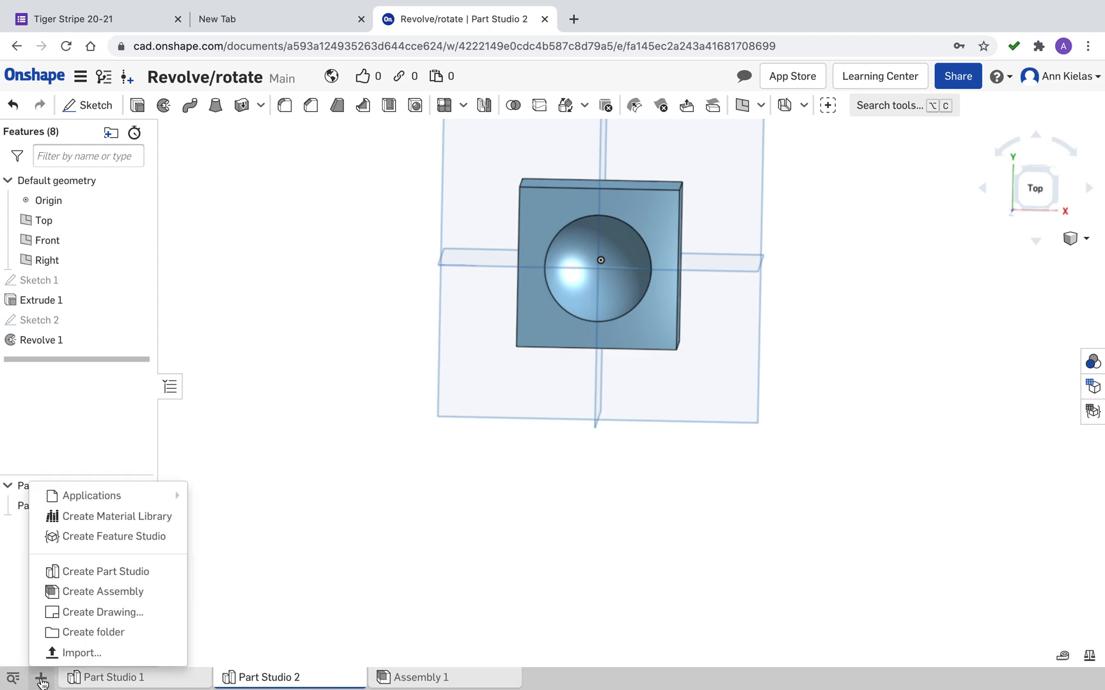
left_click(81, 574)
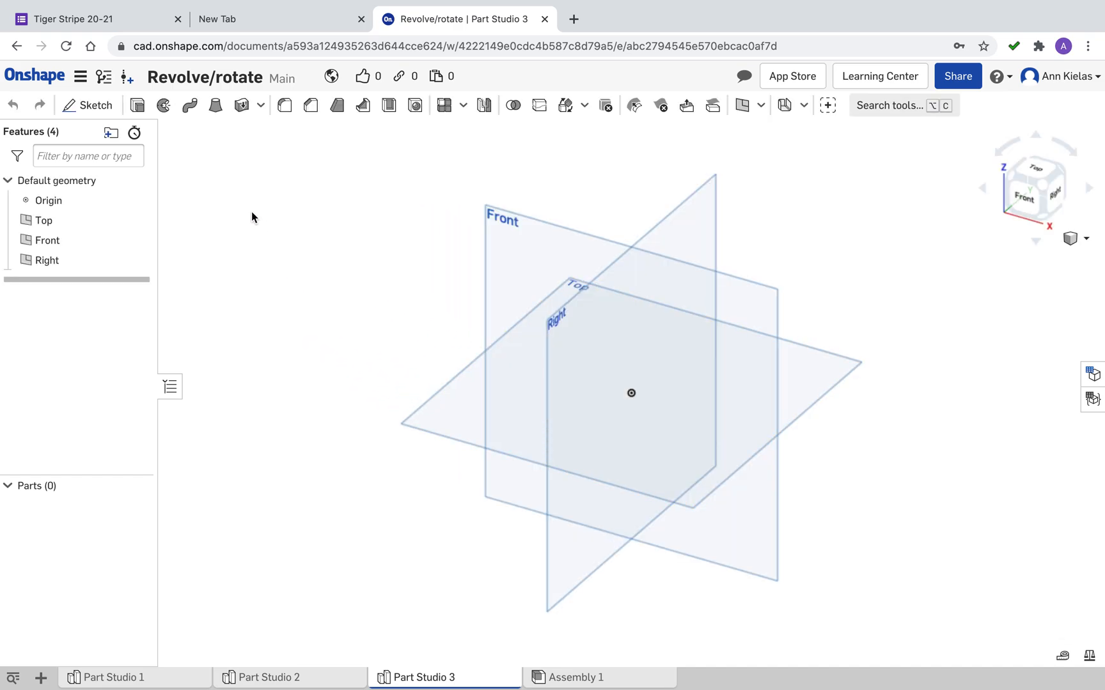
left_click(816, 377)
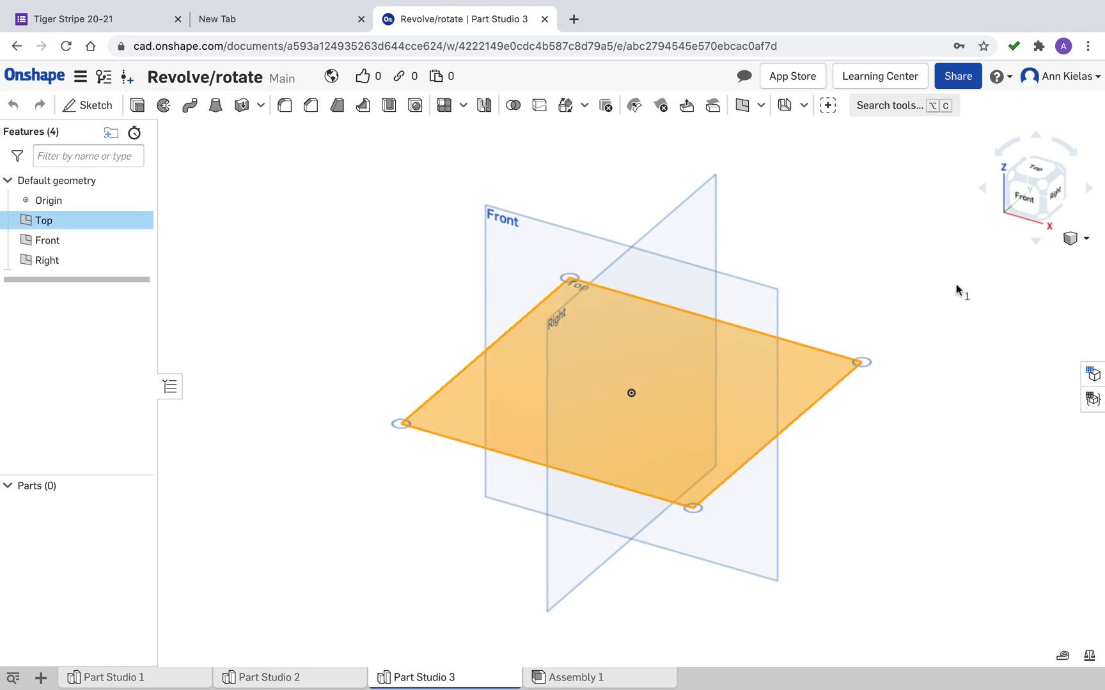
left_click(1034, 174)
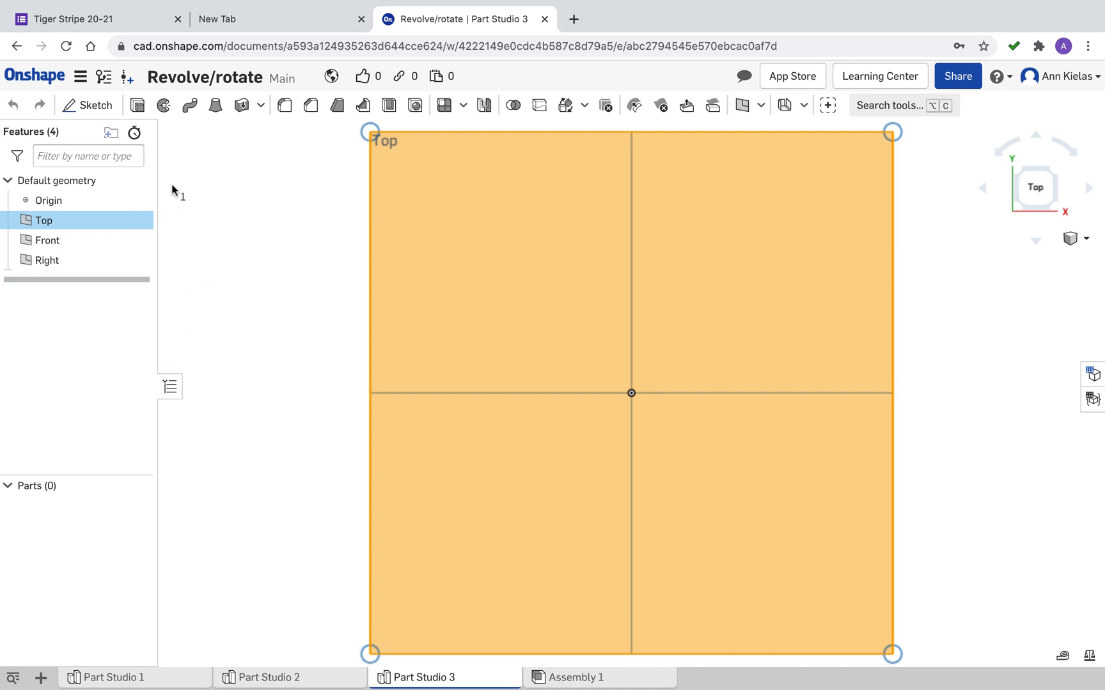
Show the model from the front and start a sketch with the Top and Front planes selected
left_click(1036, 243)
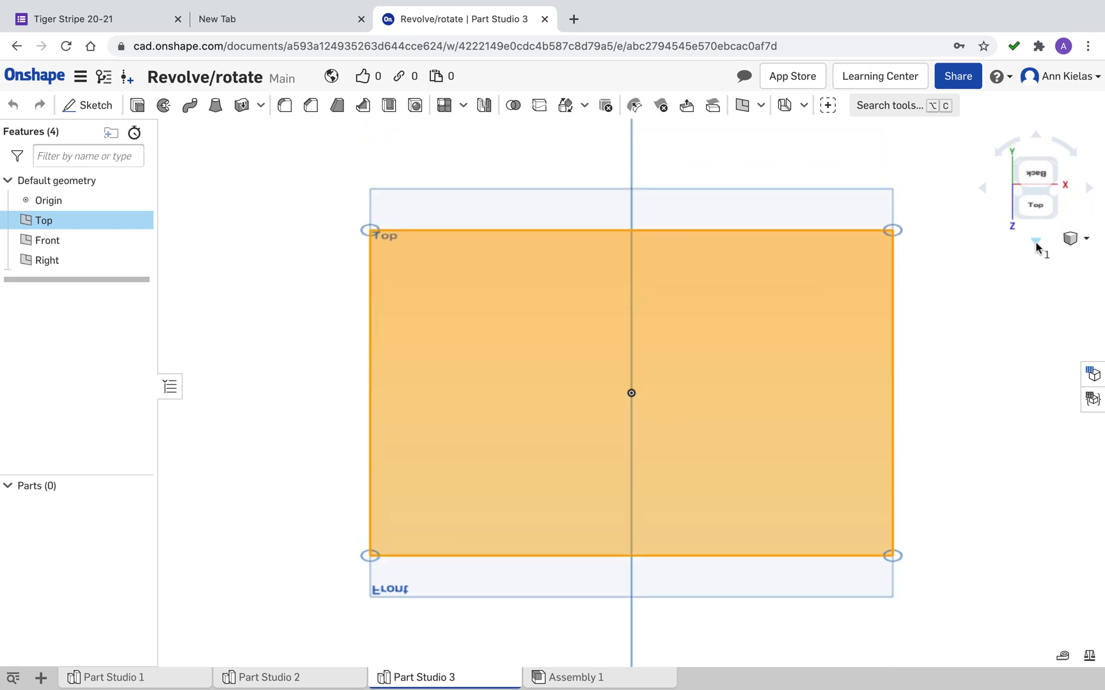
left_click(1036, 243)
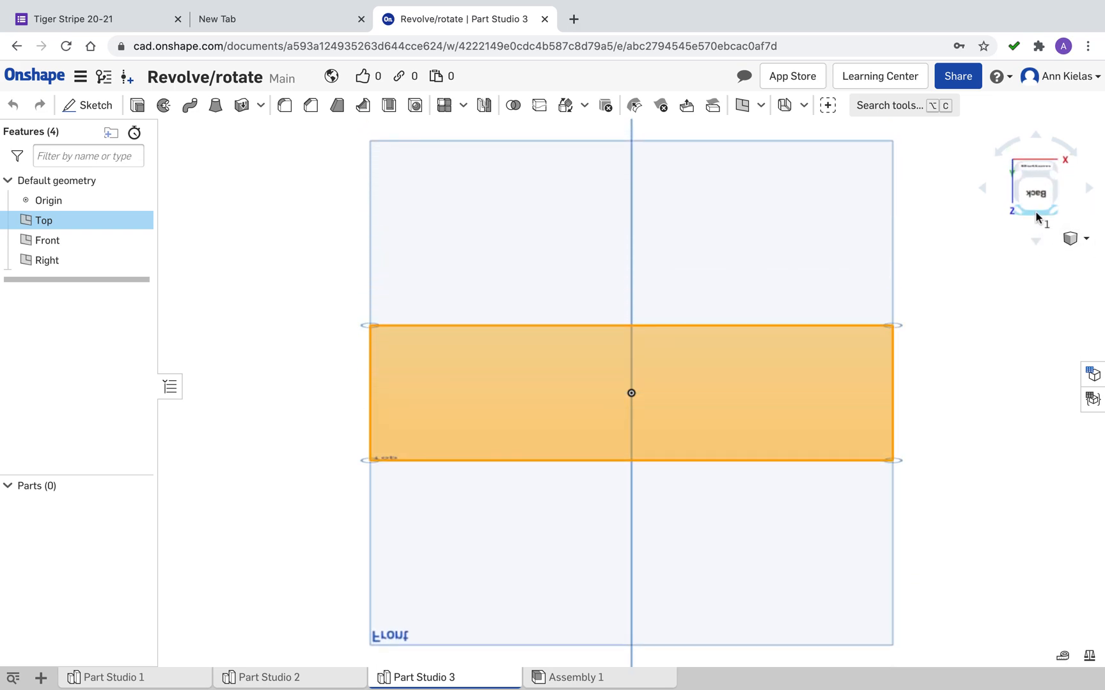
left_click(1037, 241)
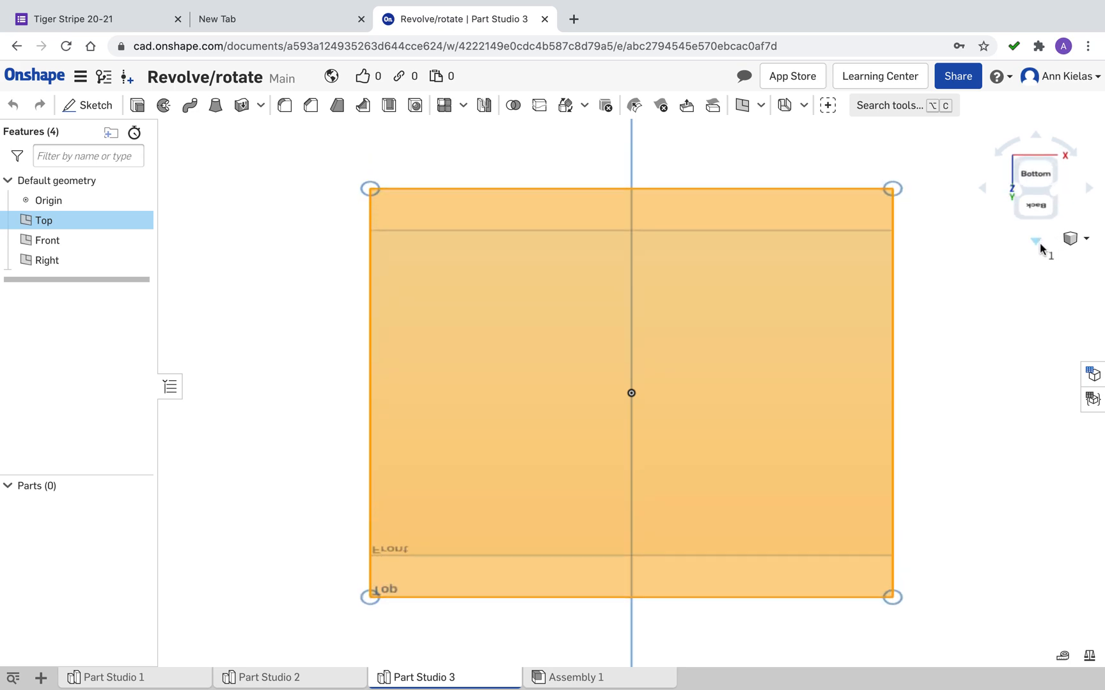
left_click(1036, 242)
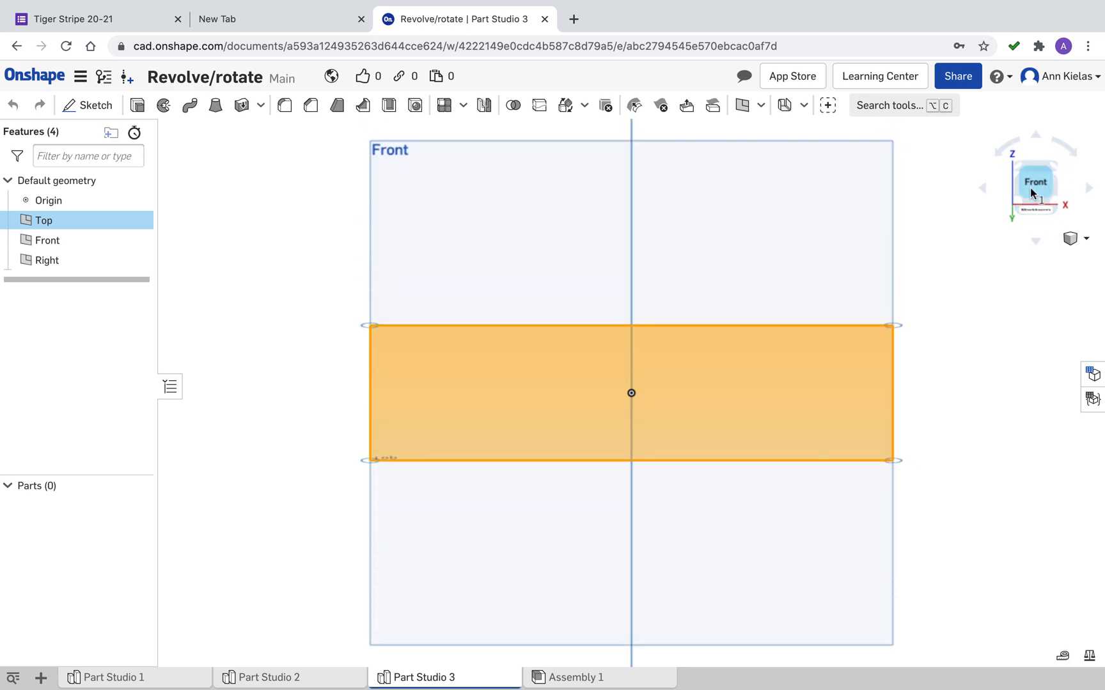
left_click(756, 284)
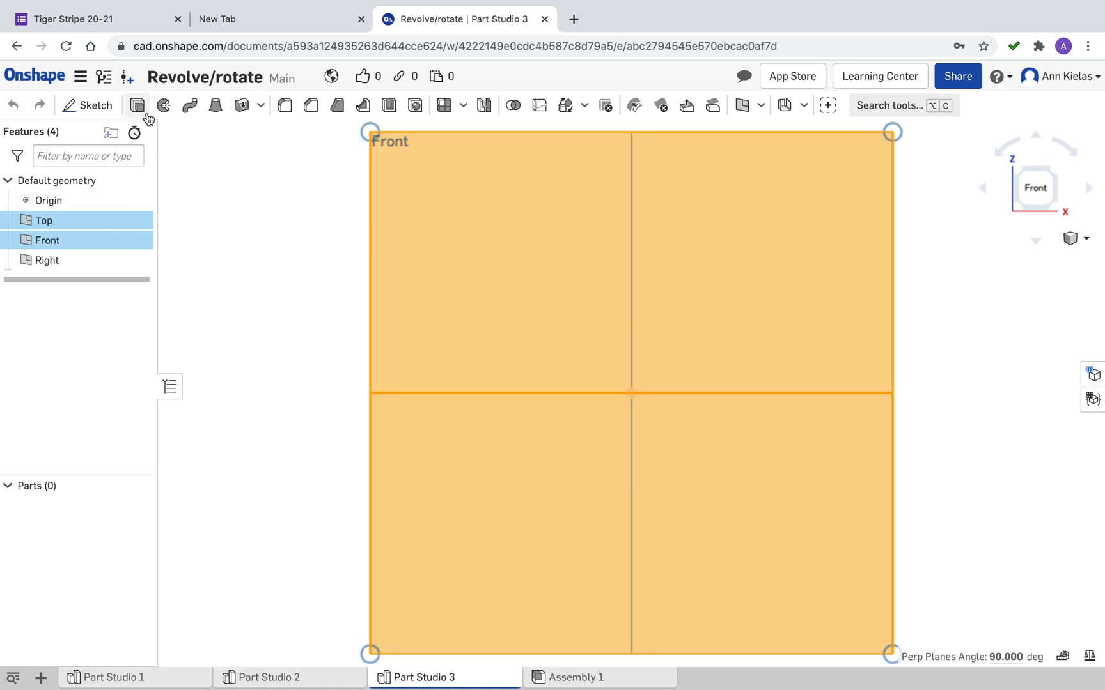
left_click(105, 113)
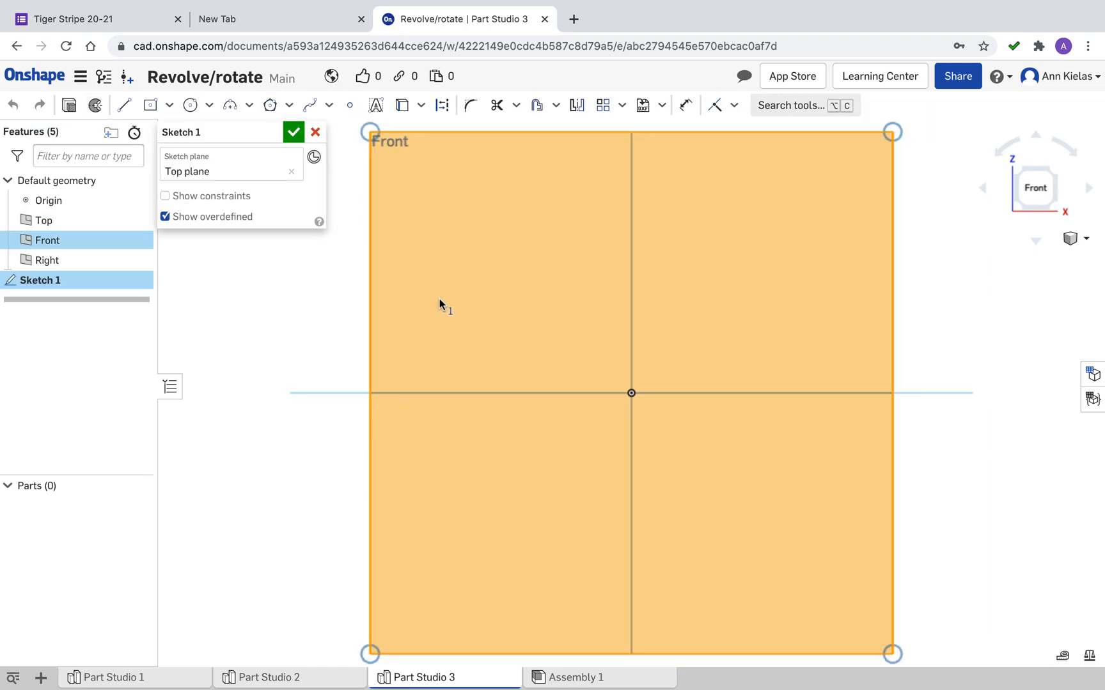
left_click(170, 106)
left_click(193, 131)
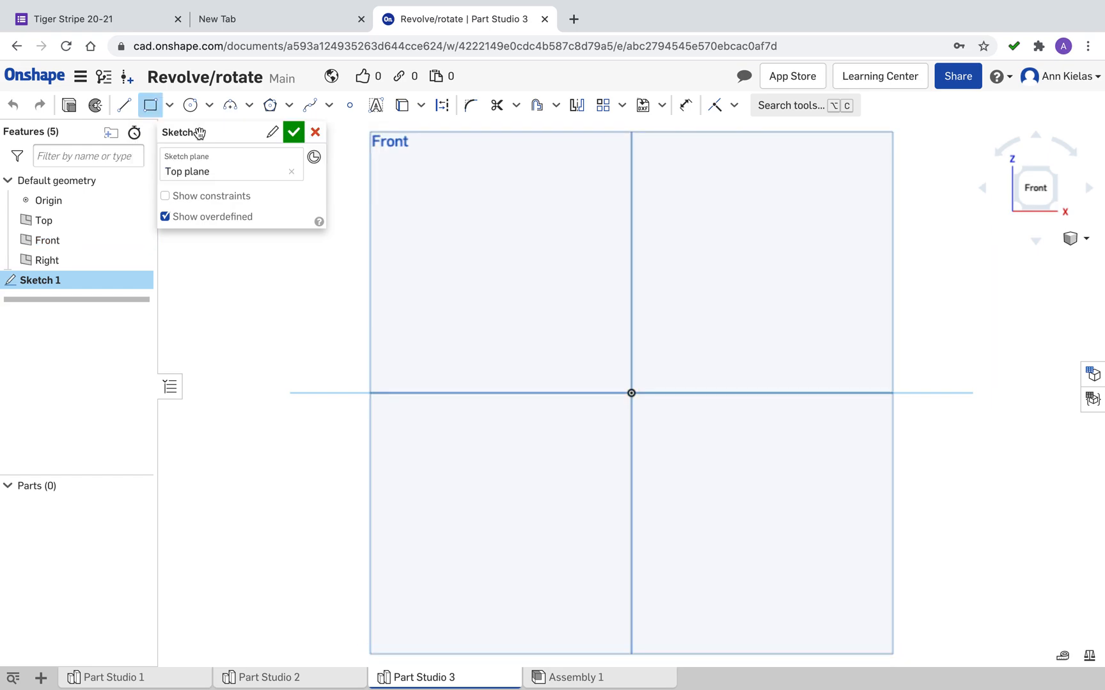
left_click(632, 393)
left_click(169, 105)
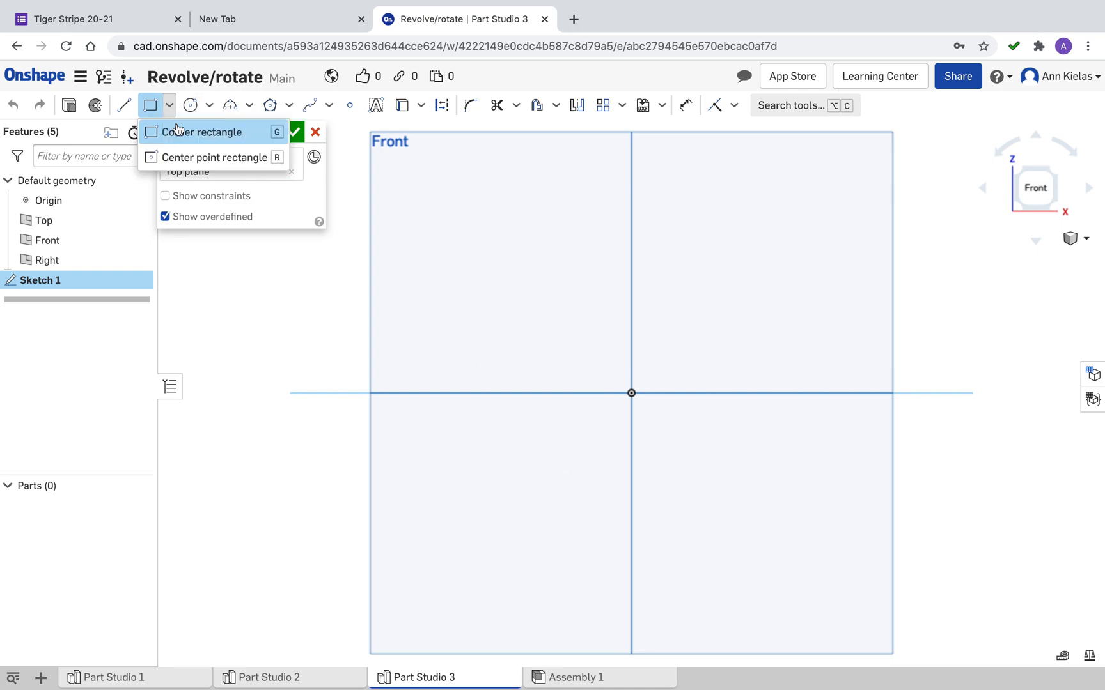
left_click(185, 133)
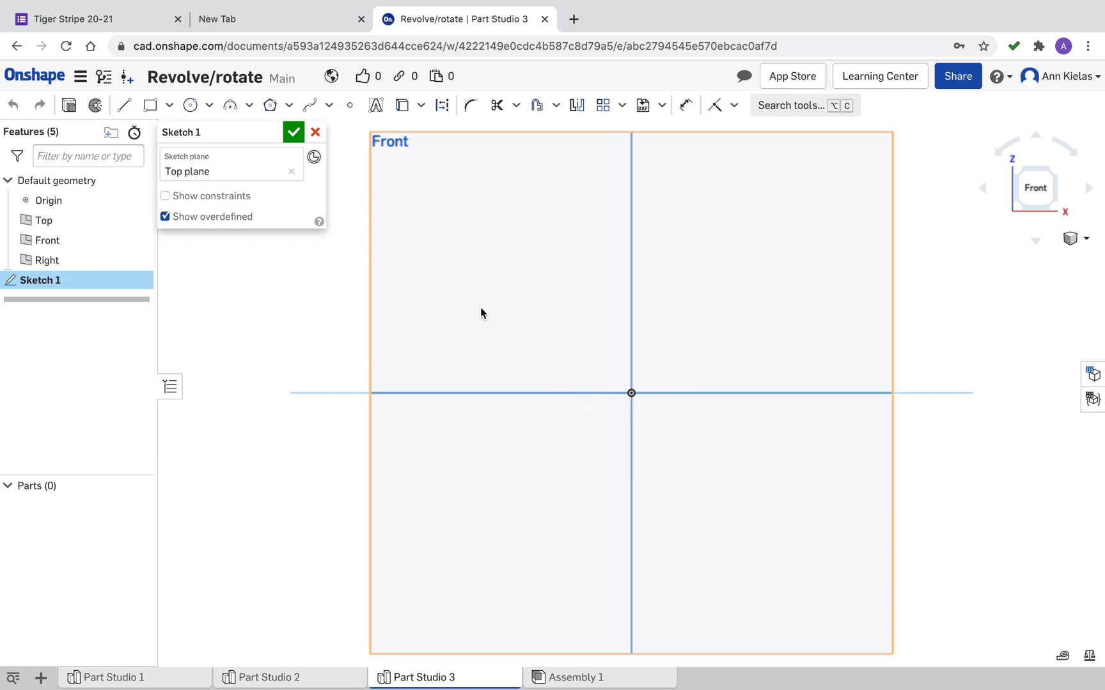
left_click(170, 106)
left_click(181, 132)
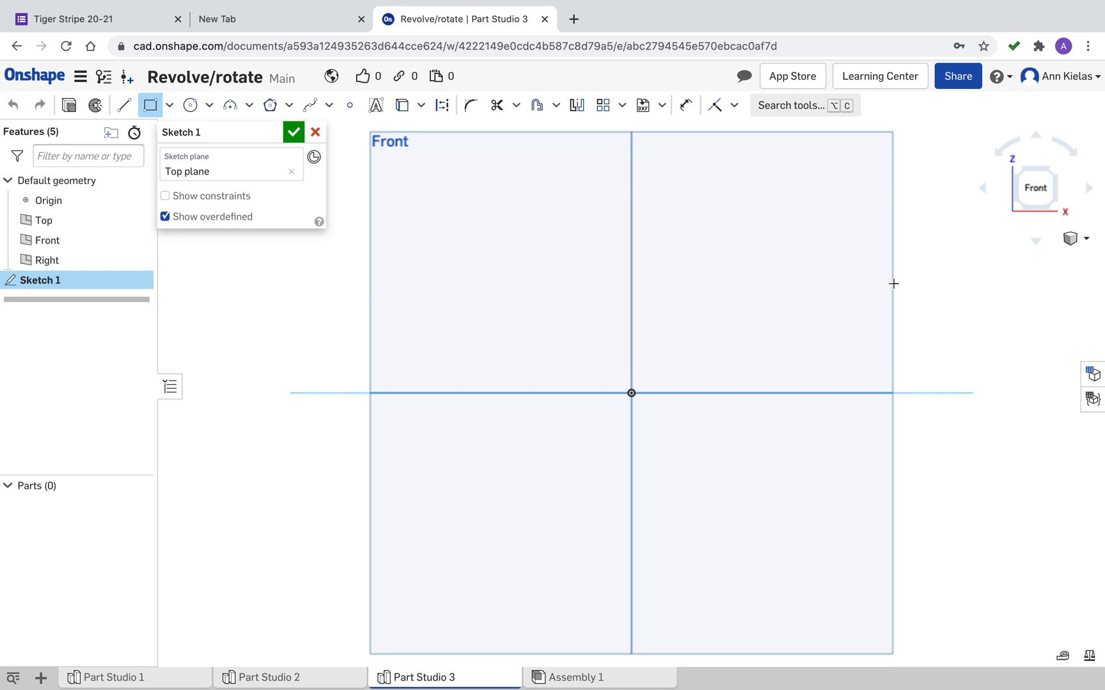
Change the sketch plane to Front and draw a corner rectangle about 0.69 in wide and 2.23 in tall, hanging below the origin with its top edge through it
left_click(291, 171)
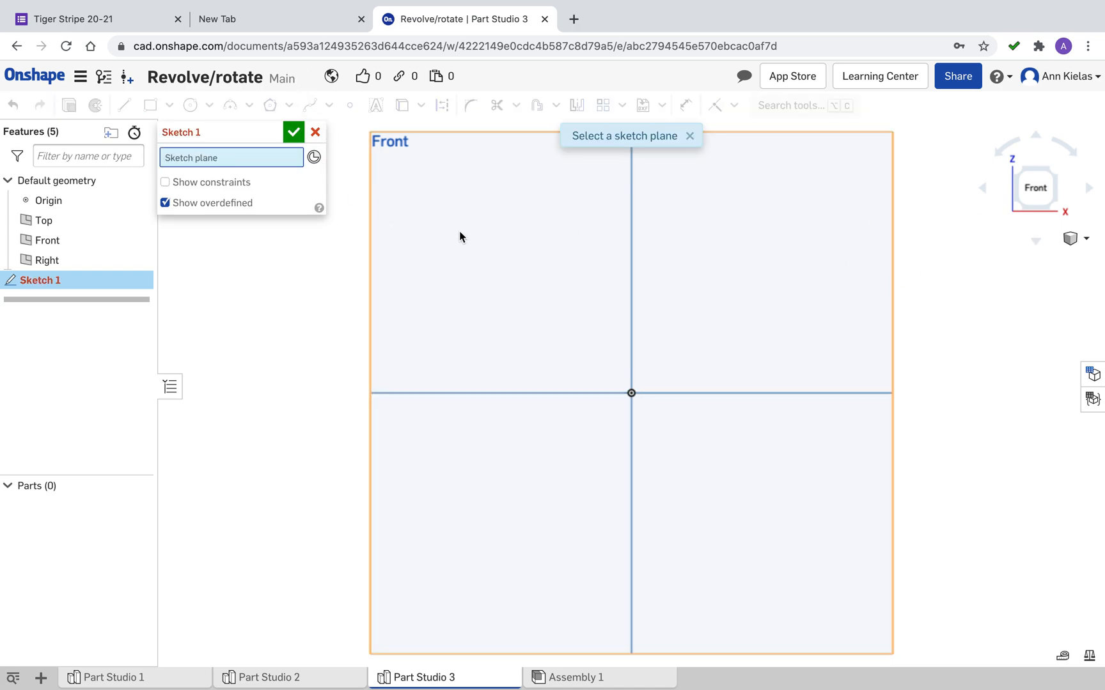
left_click(422, 221)
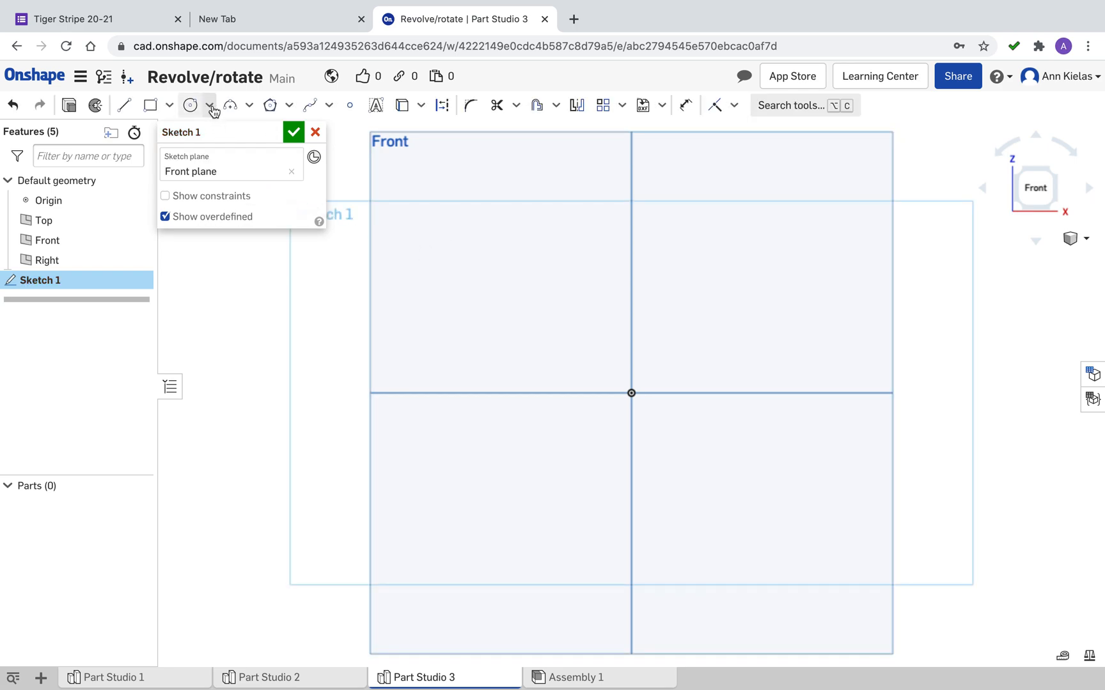
left_click(170, 106)
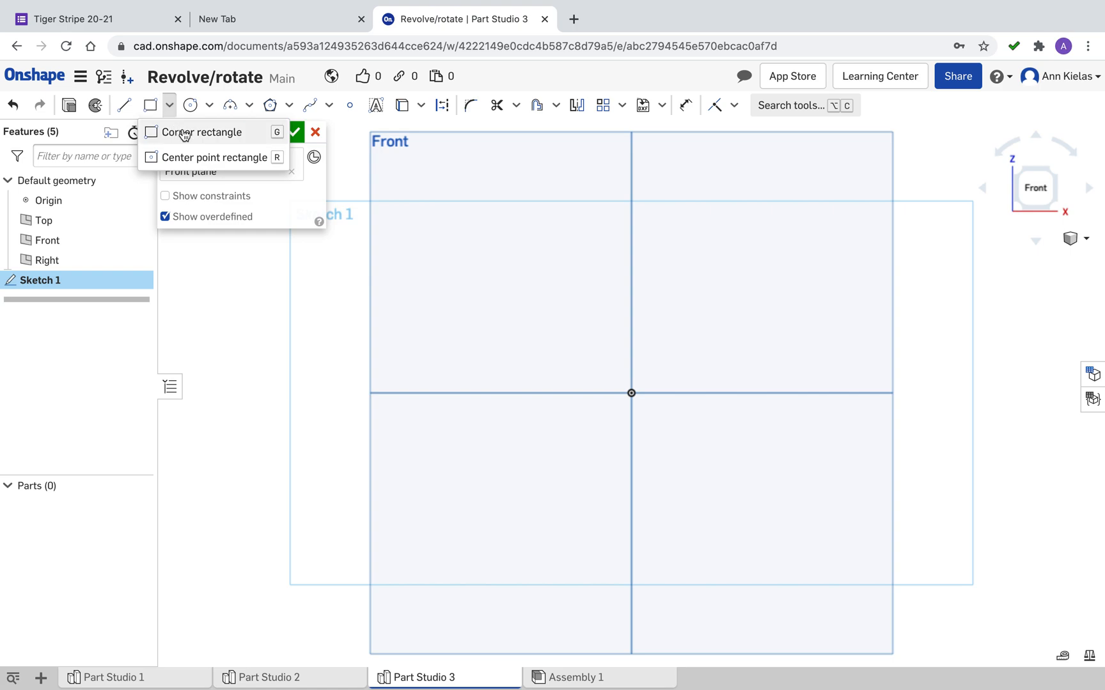
left_click(182, 132)
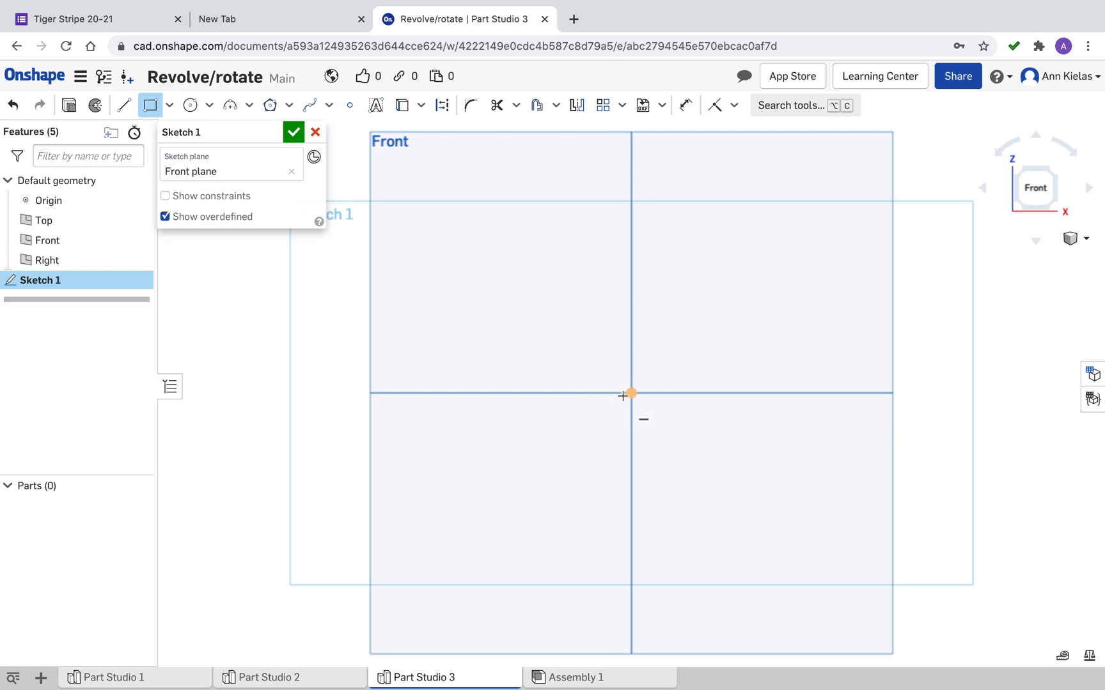
left_click(601, 393)
left_click(612, 507)
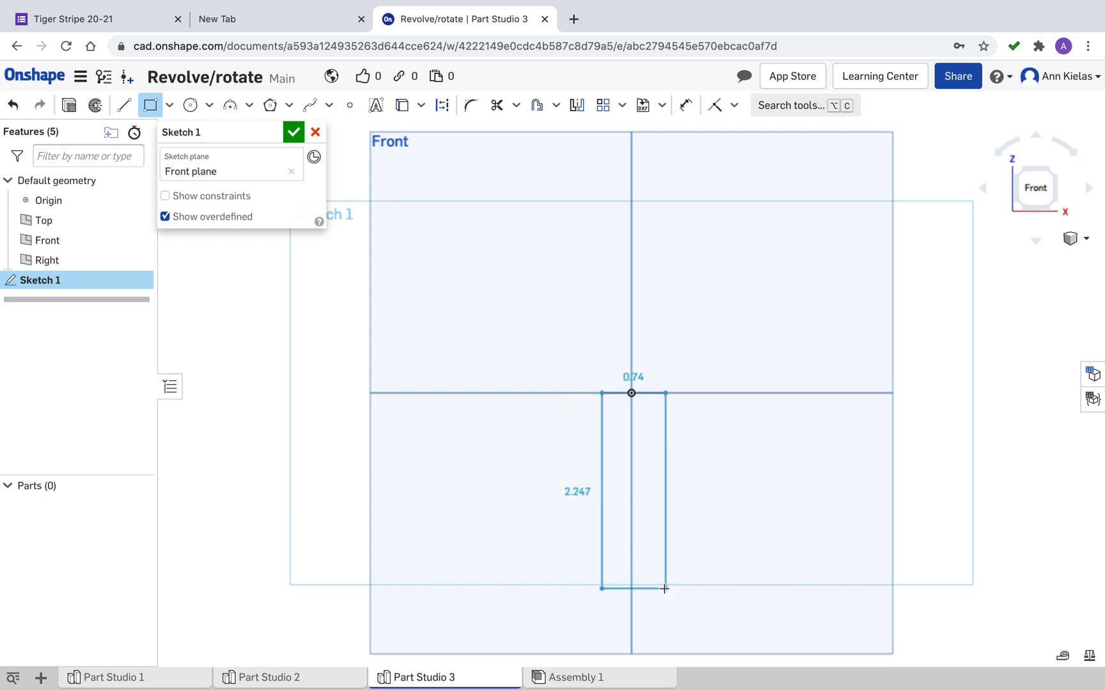
left_click(661, 588)
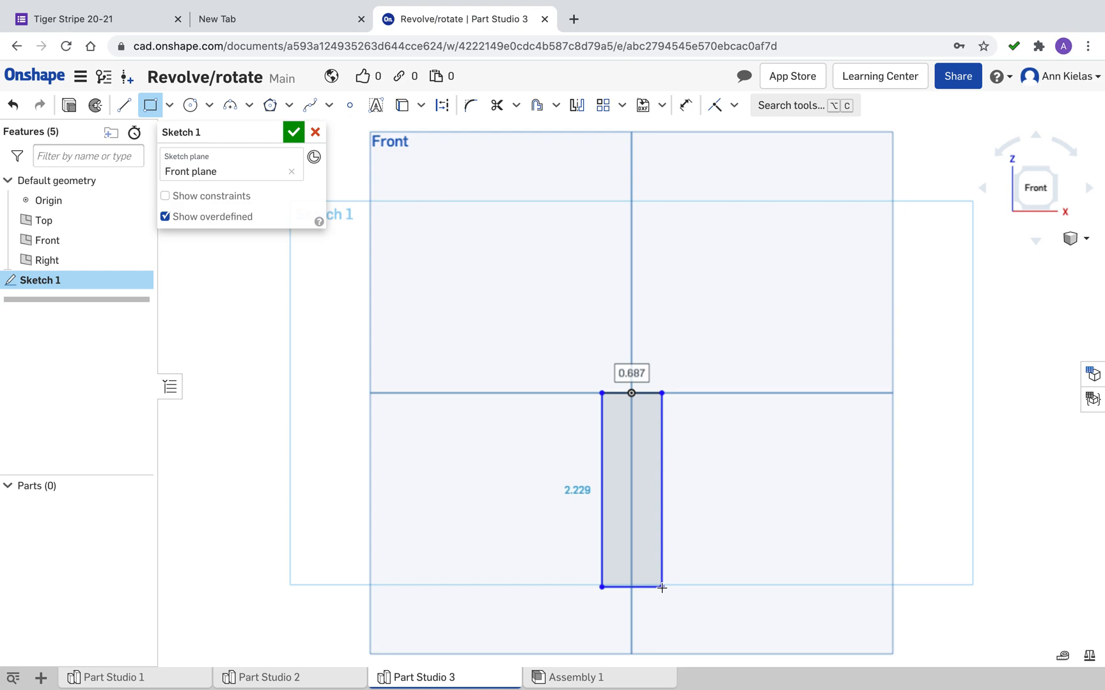
key("Tab")
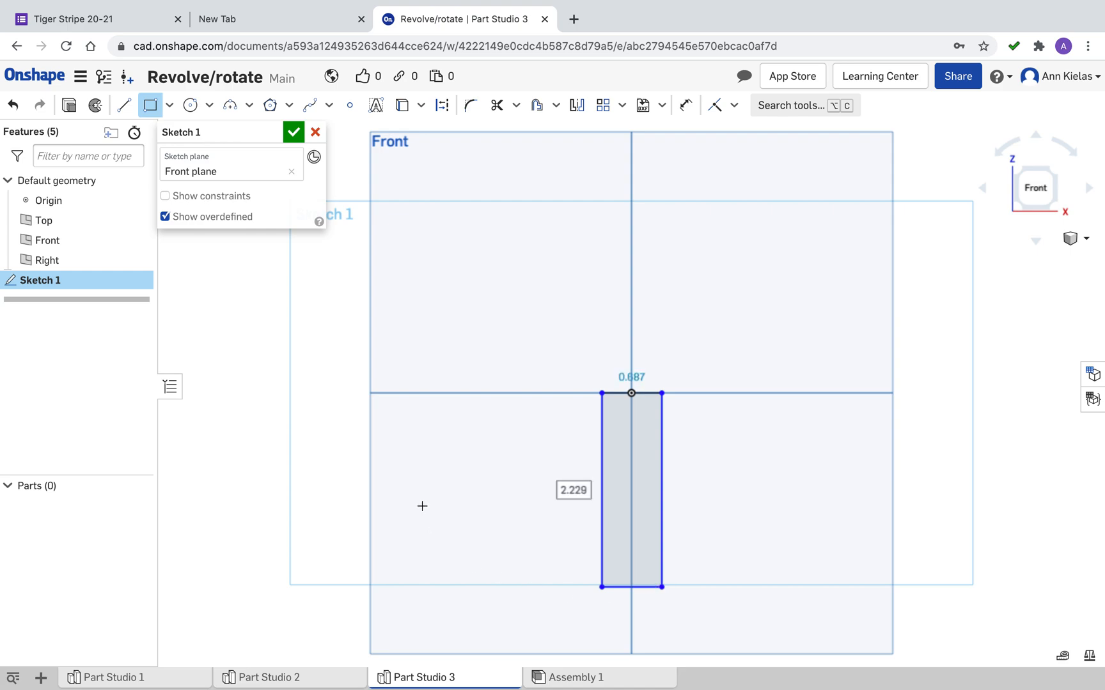
key("Tab")
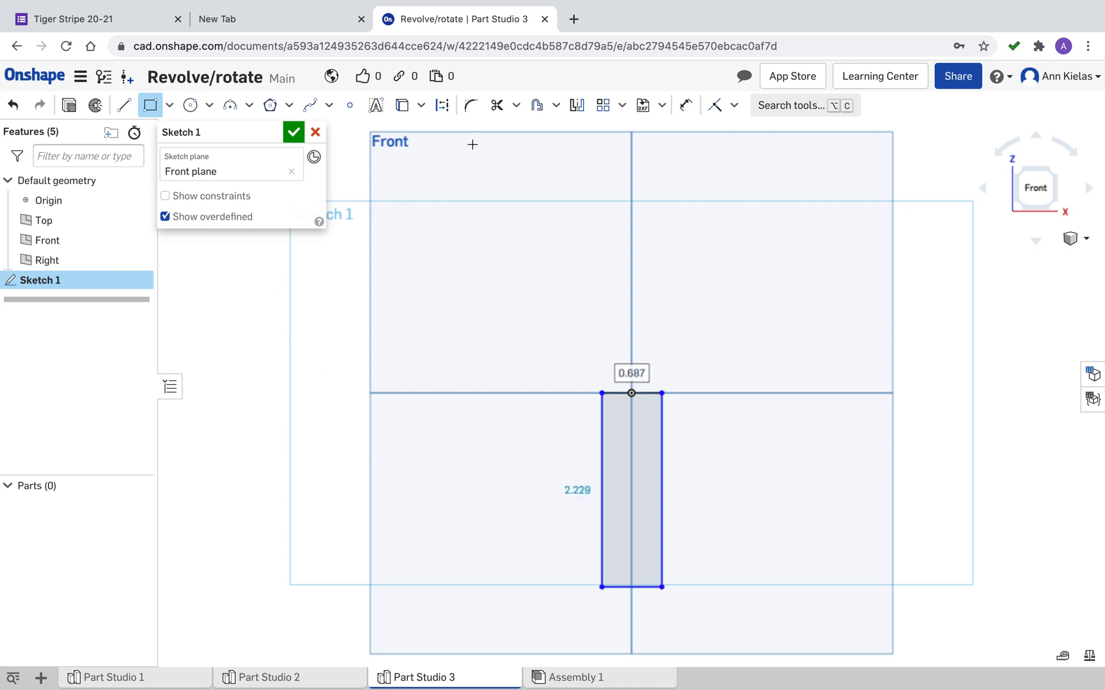
Draw a vertical line from the origin to the rectangle's bottom edge, splitting the rectangle into two halves
left_click(497, 109)
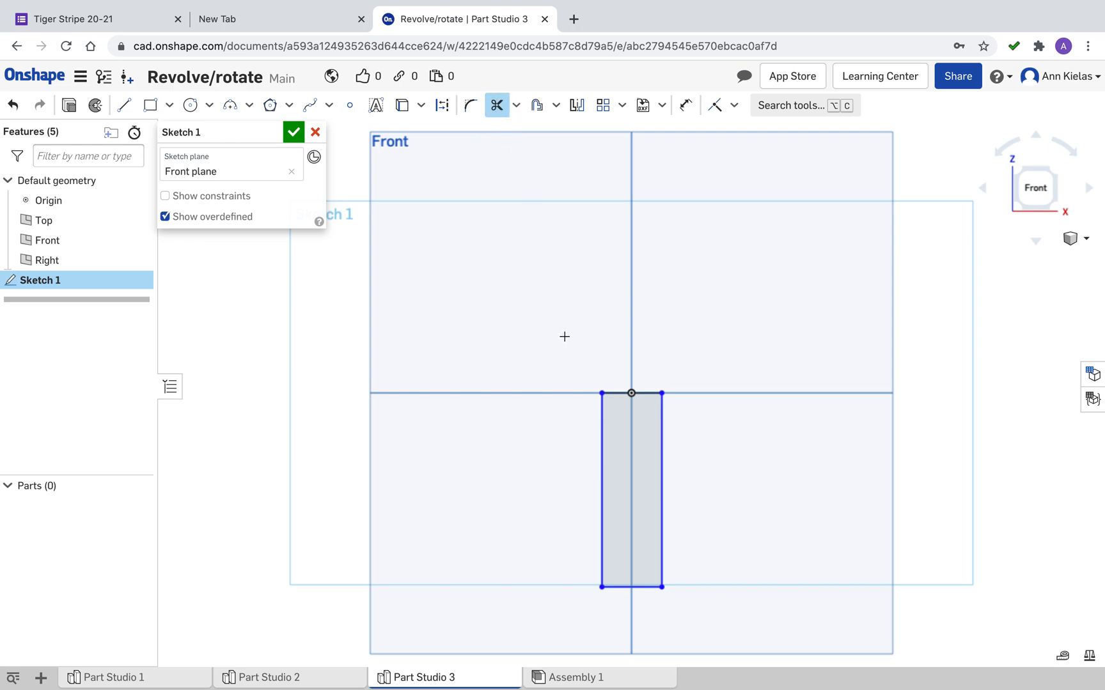
left_click(631, 394)
left_click(124, 105)
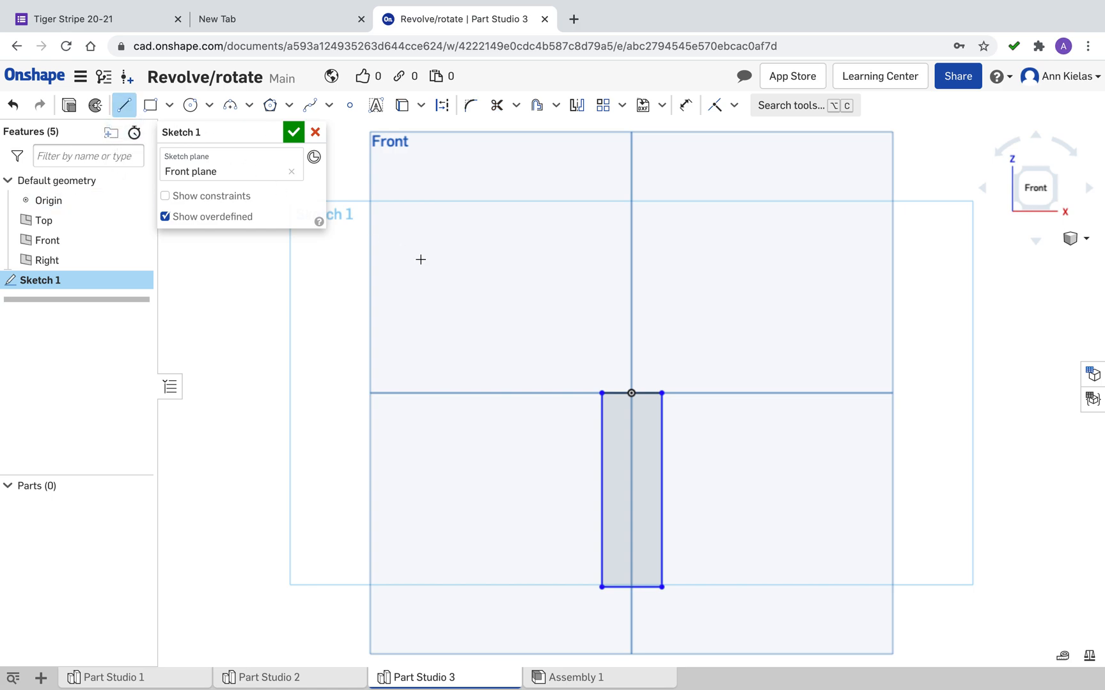
left_click(631, 394)
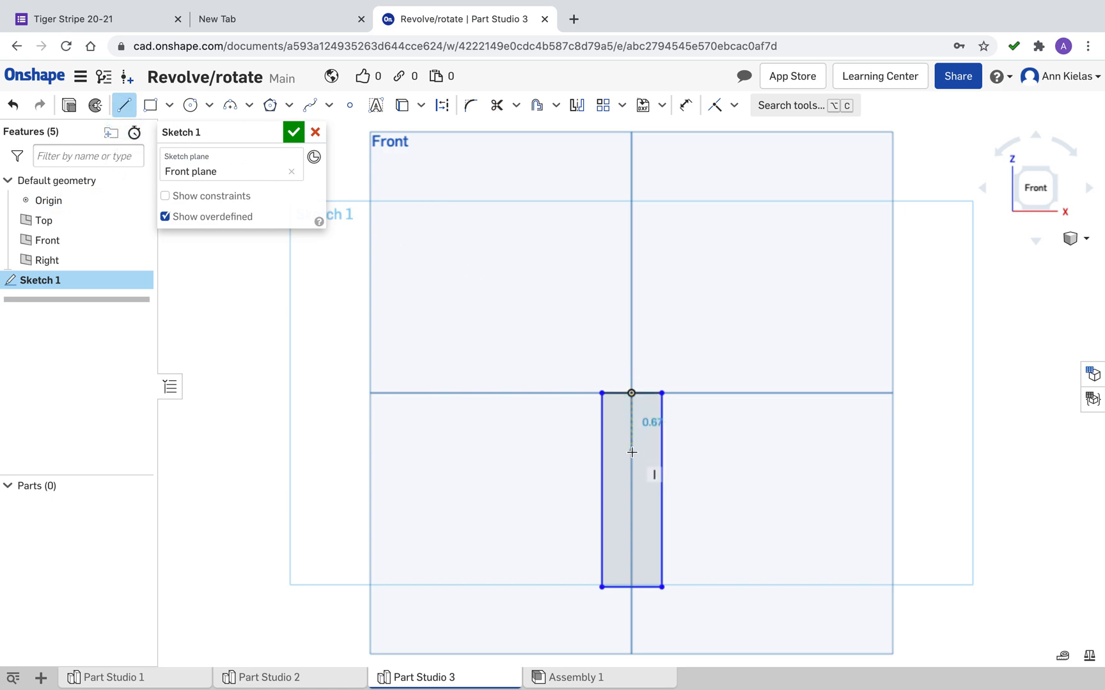
left_click(632, 586)
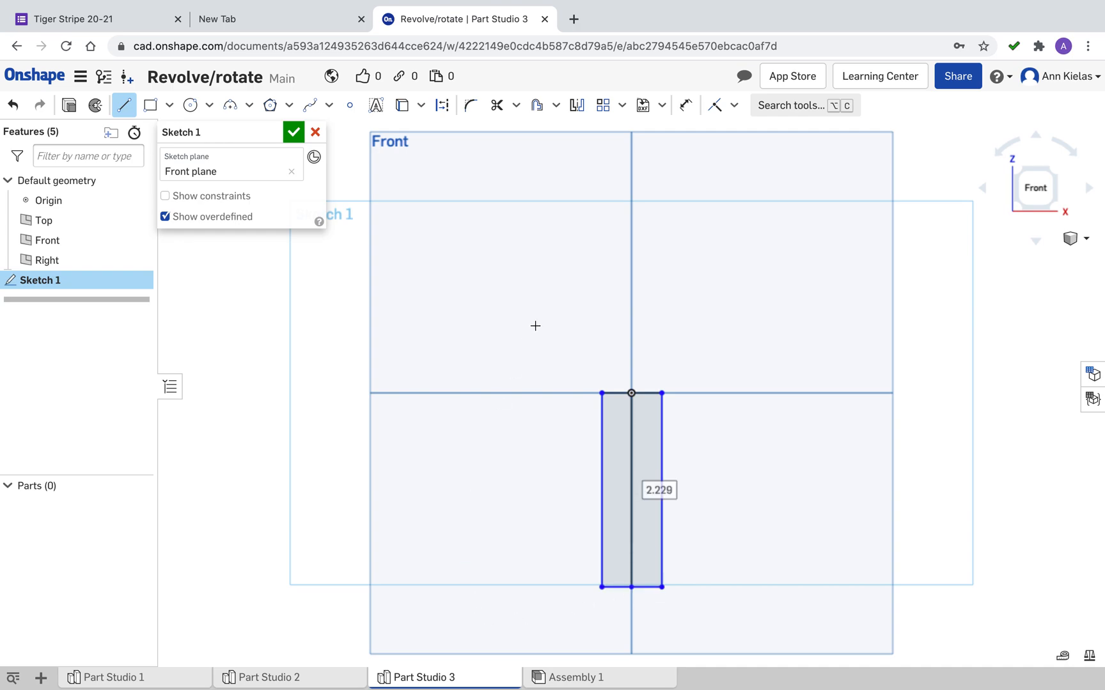
Trim away the three outer edges of the rectangle's right half, leaving a narrow closed rectangle, and finish the sketch
left_click(497, 106)
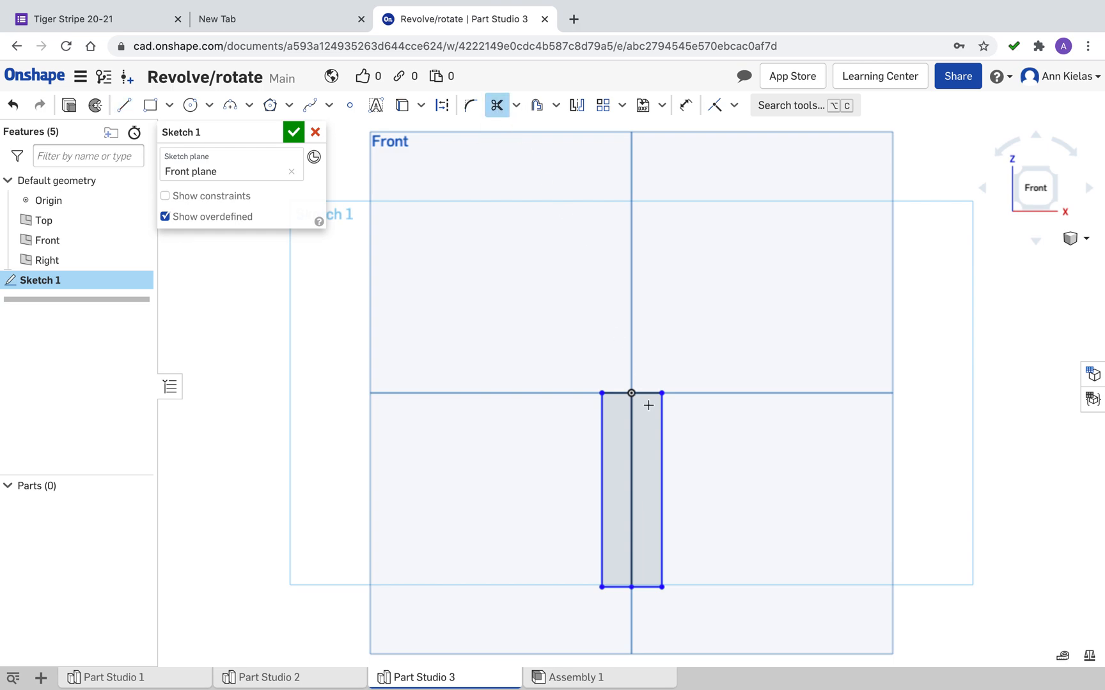
left_click(661, 457)
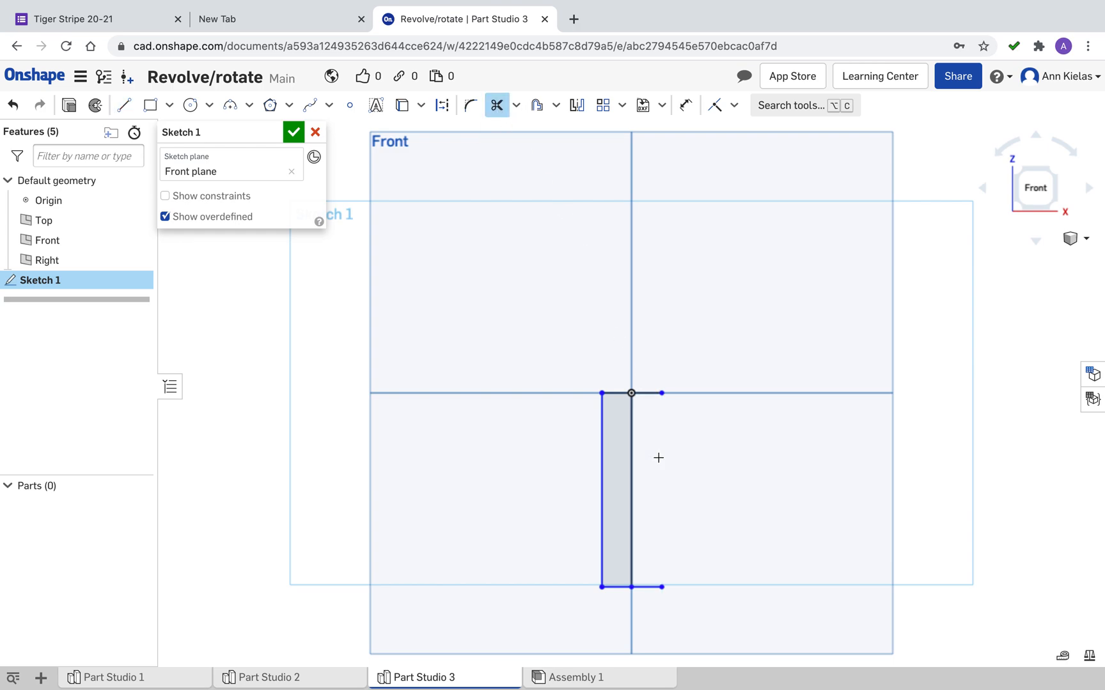
left_click(652, 394)
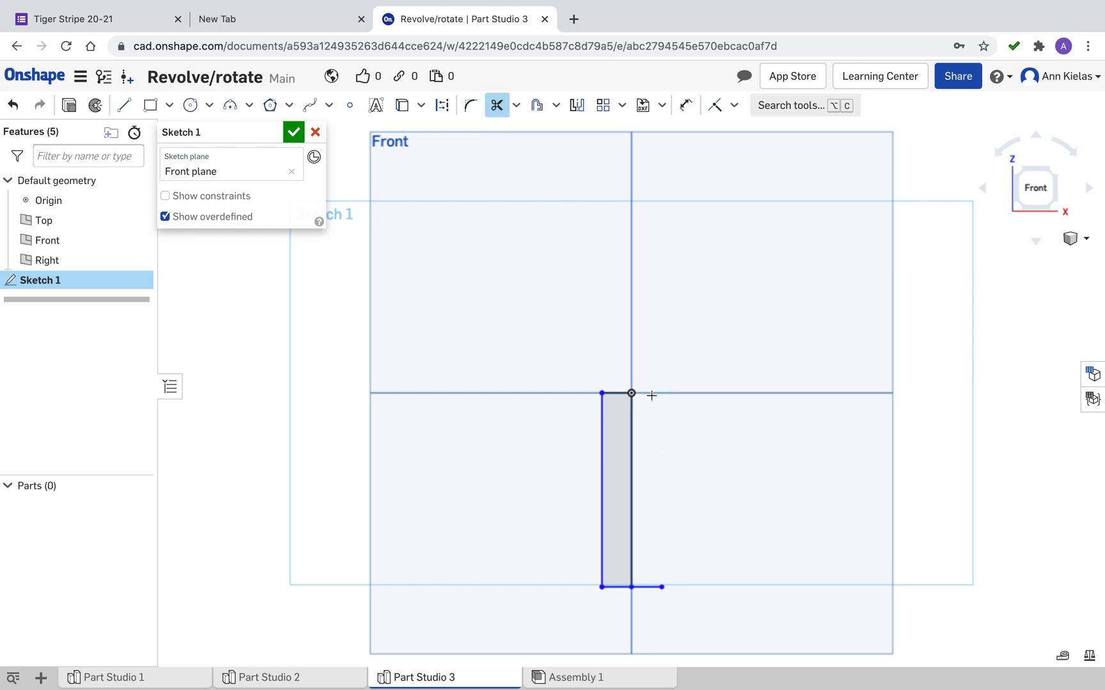
left_click(651, 588)
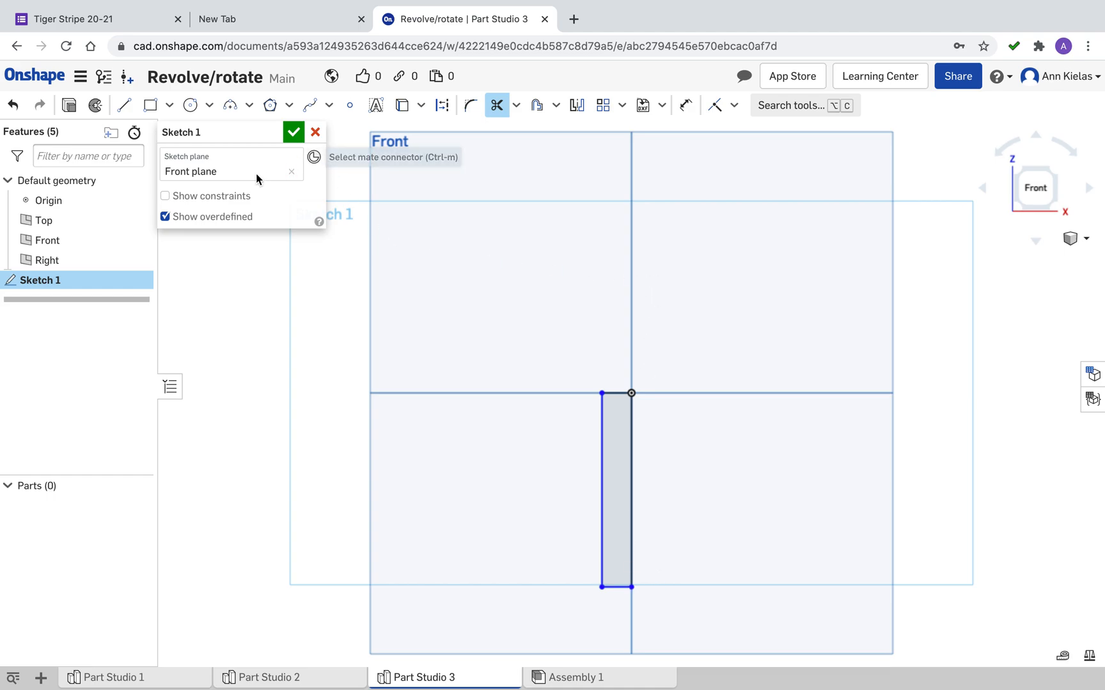
left_click(292, 133)
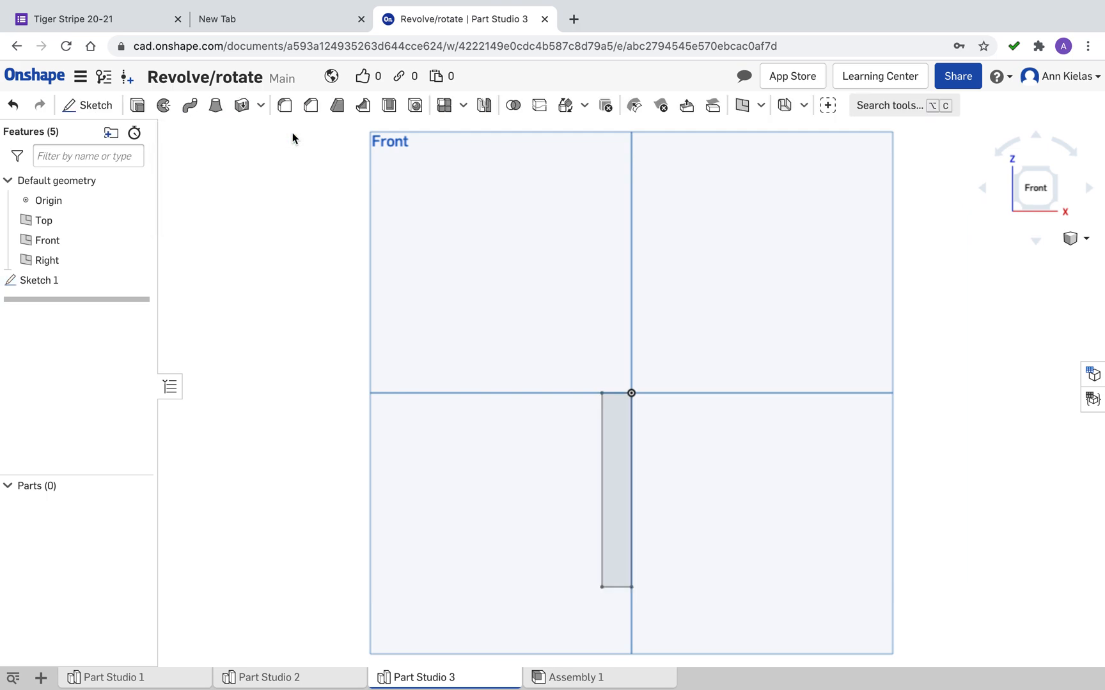
Revolve the narrow rectangle region fully around its vertical edge at the origin as a new solid cylinder
left_click(163, 104)
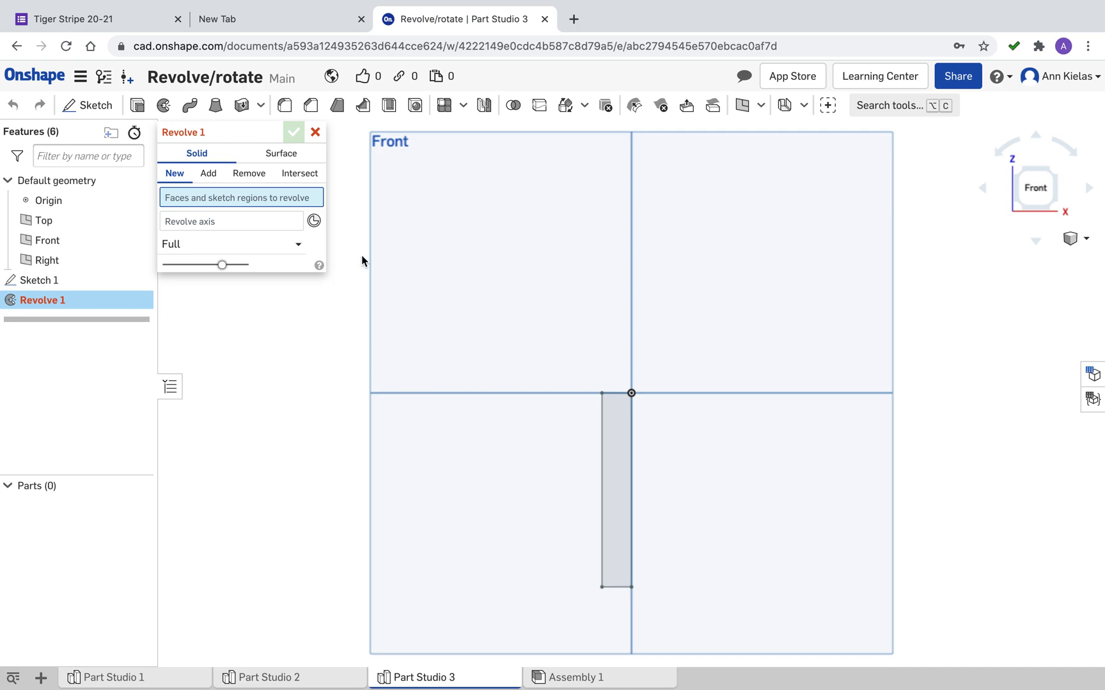
left_click(612, 463)
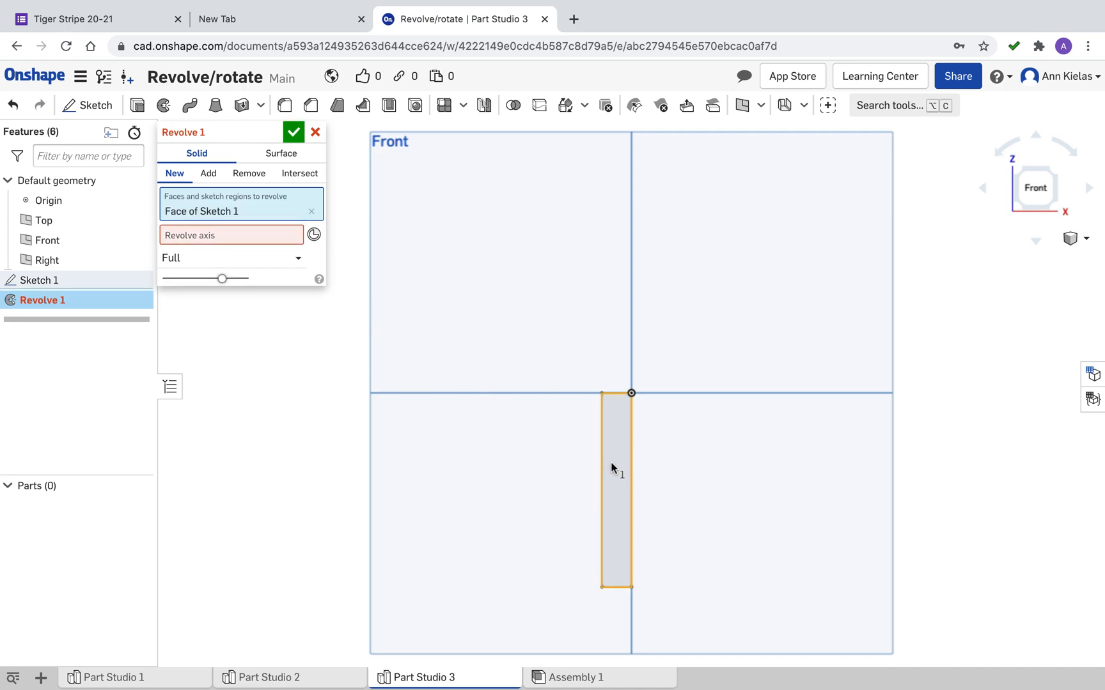
left_click(286, 236)
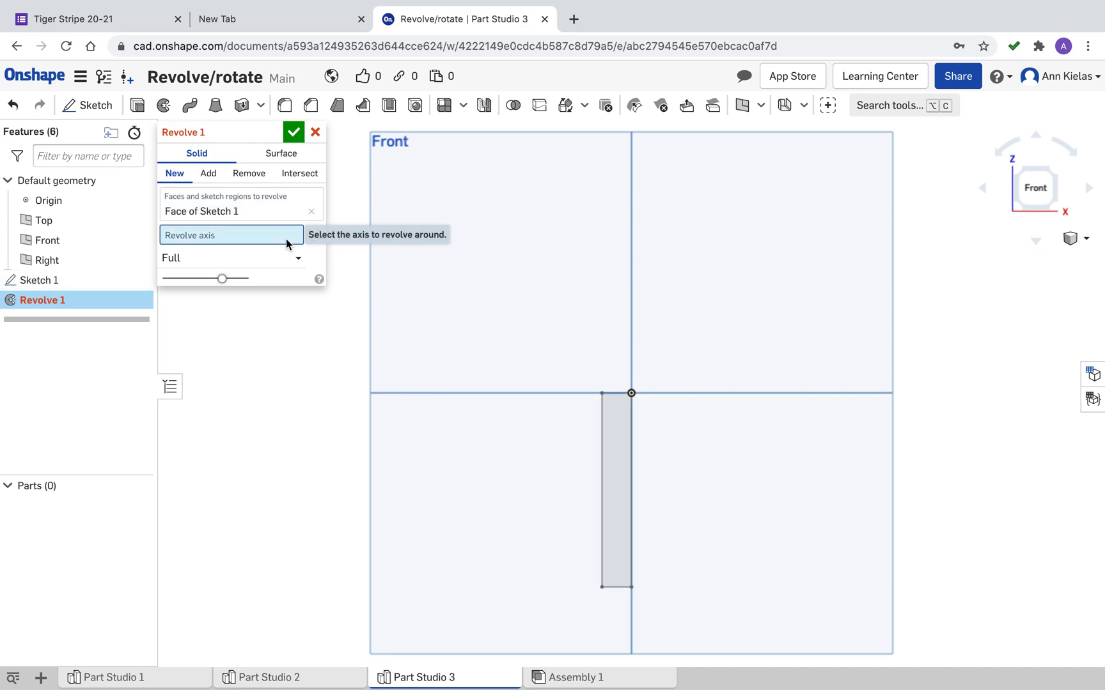
left_click(631, 497)
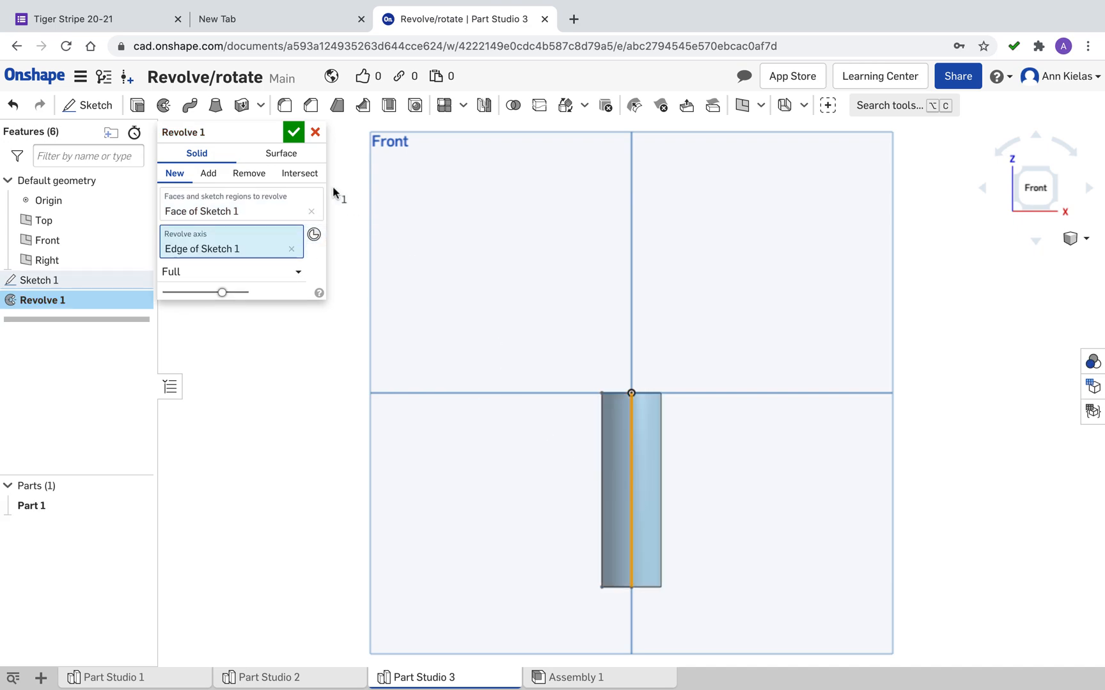
left_click(295, 133)
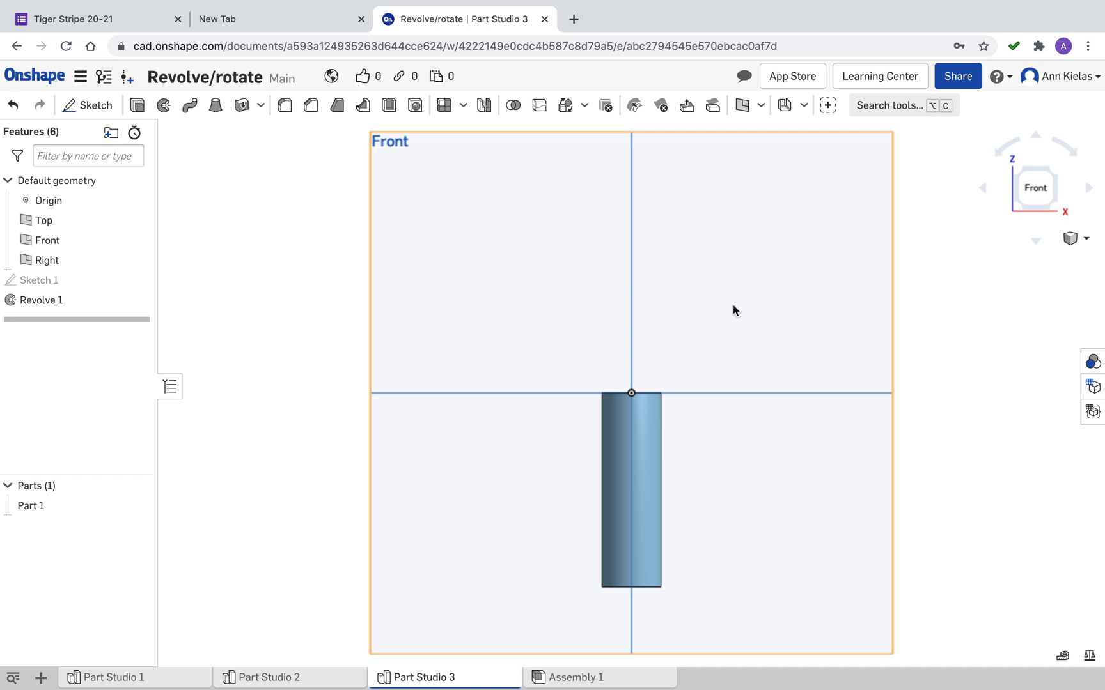
View the revolved cylinder in isometric and from the top
left_click(1076, 239)
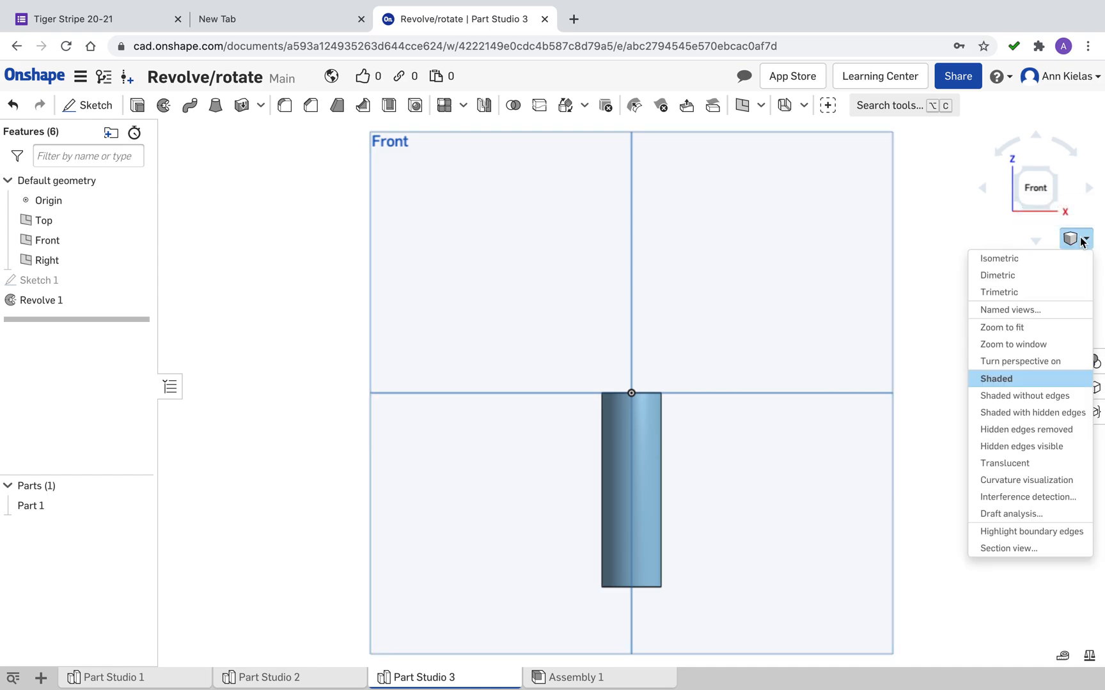
left_click(1066, 259)
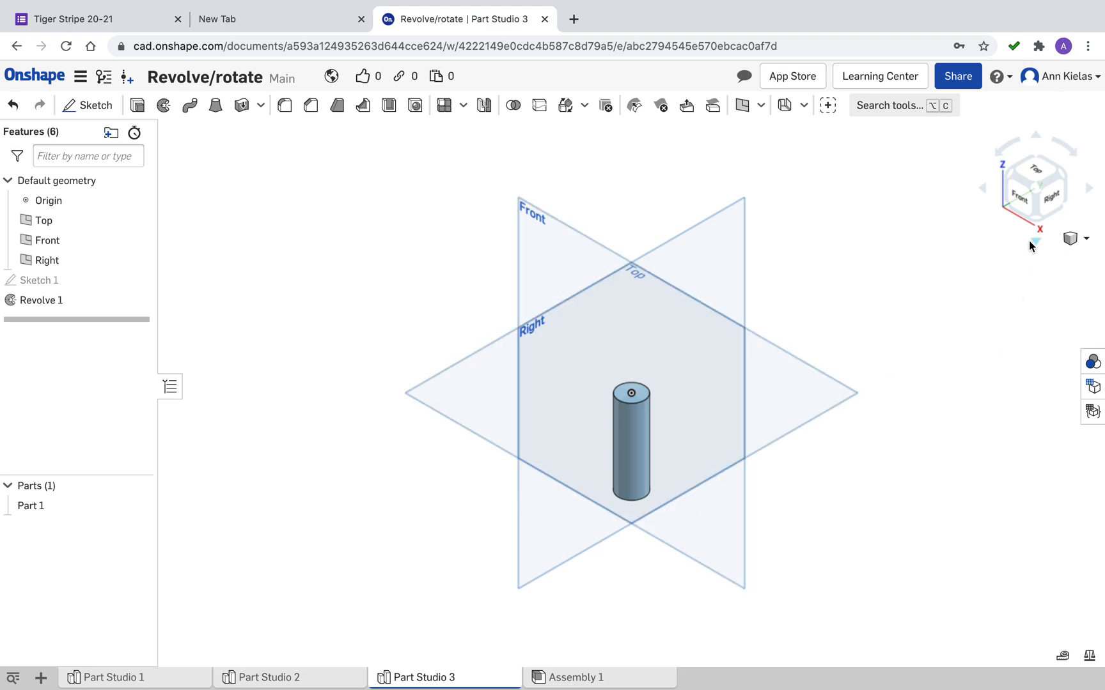
left_click(1033, 170)
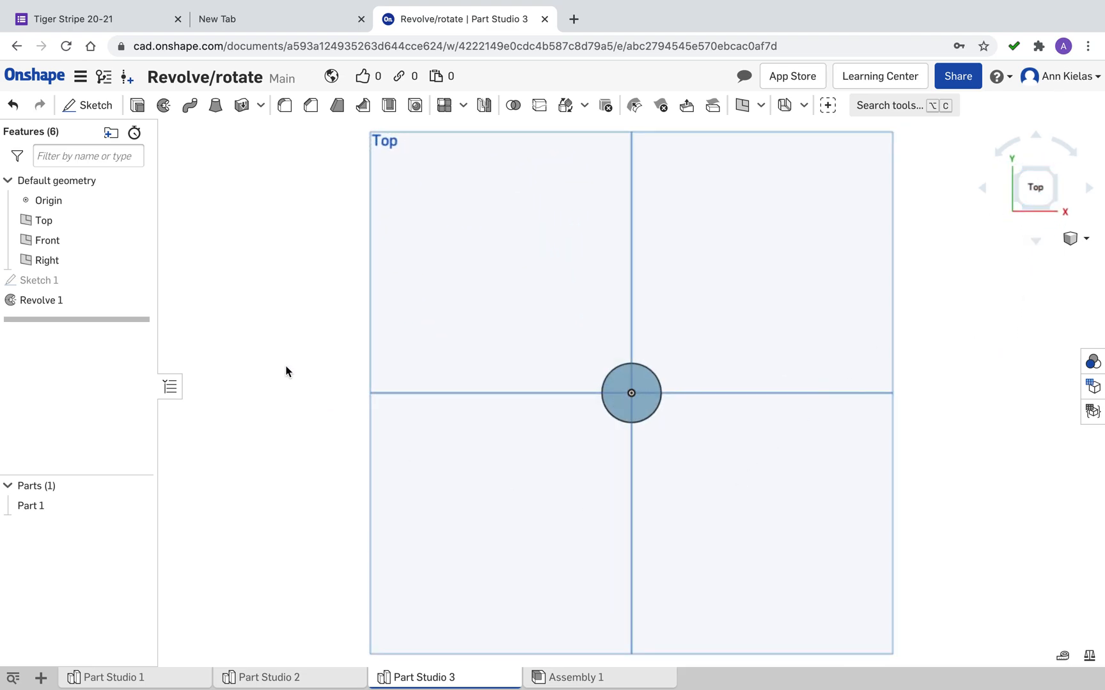
Start a new sketch on the Top plane and replace its sketch plane with the Front plane
left_click(100, 107)
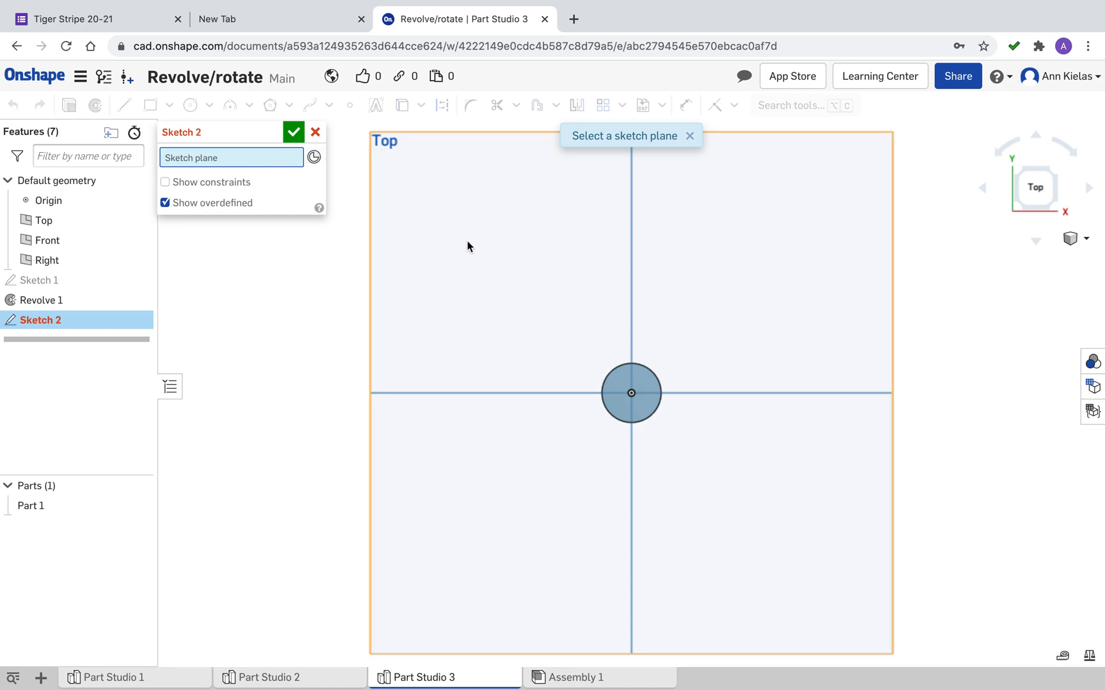
left_click(451, 246)
left_click(209, 106)
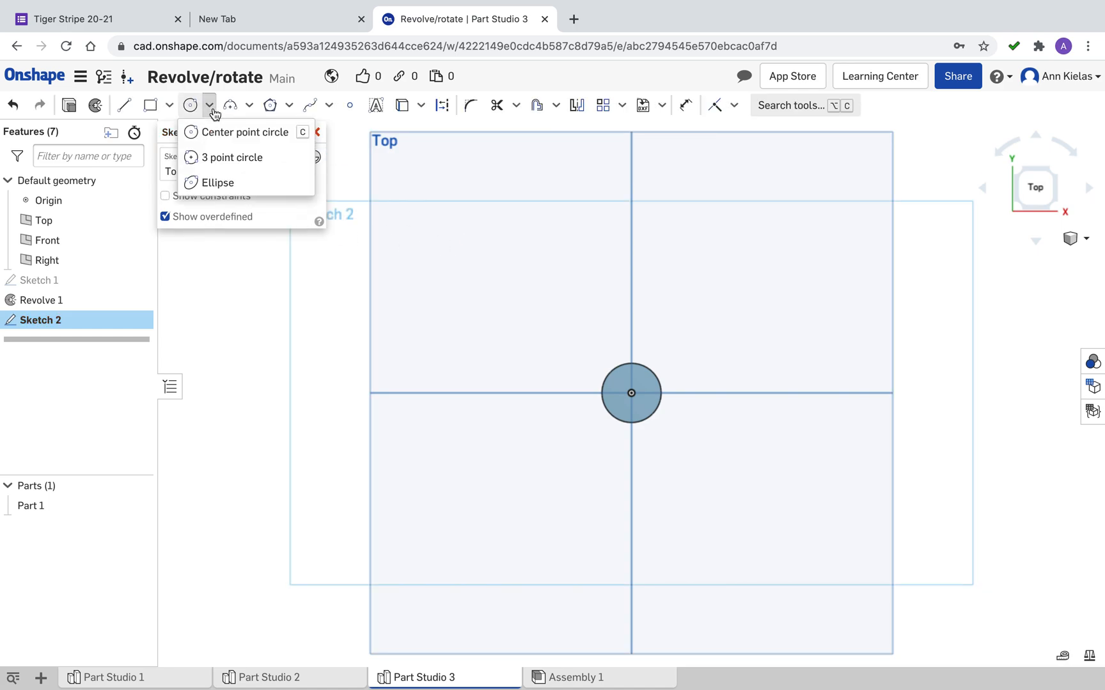
left_click(270, 139)
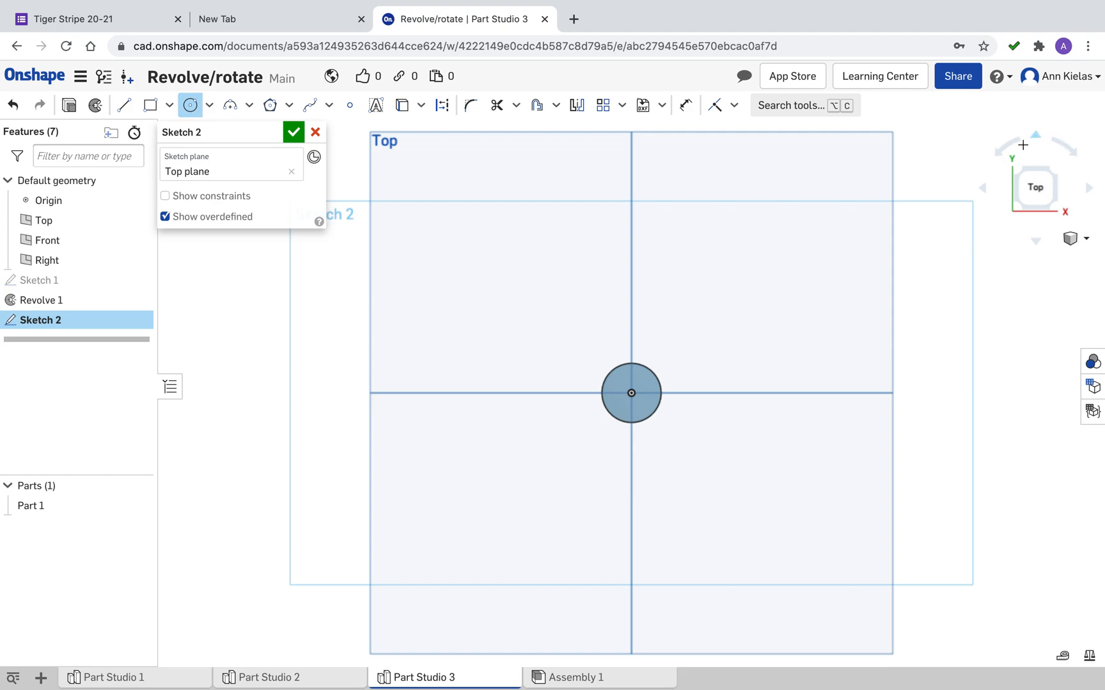
key("Escape")
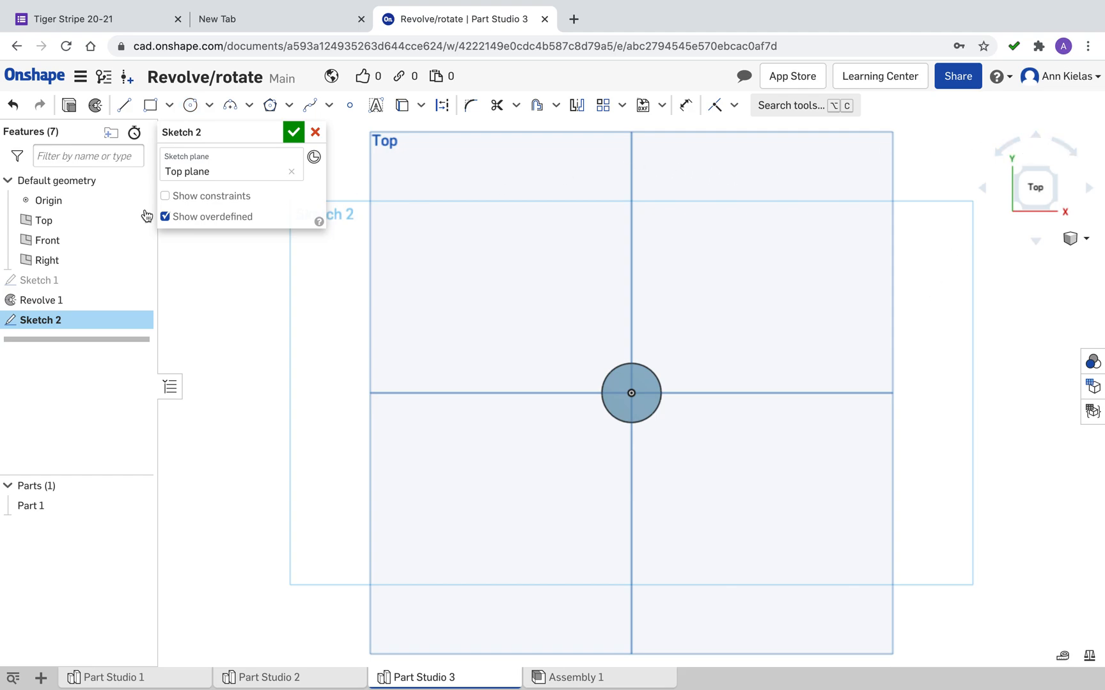
left_click(292, 172)
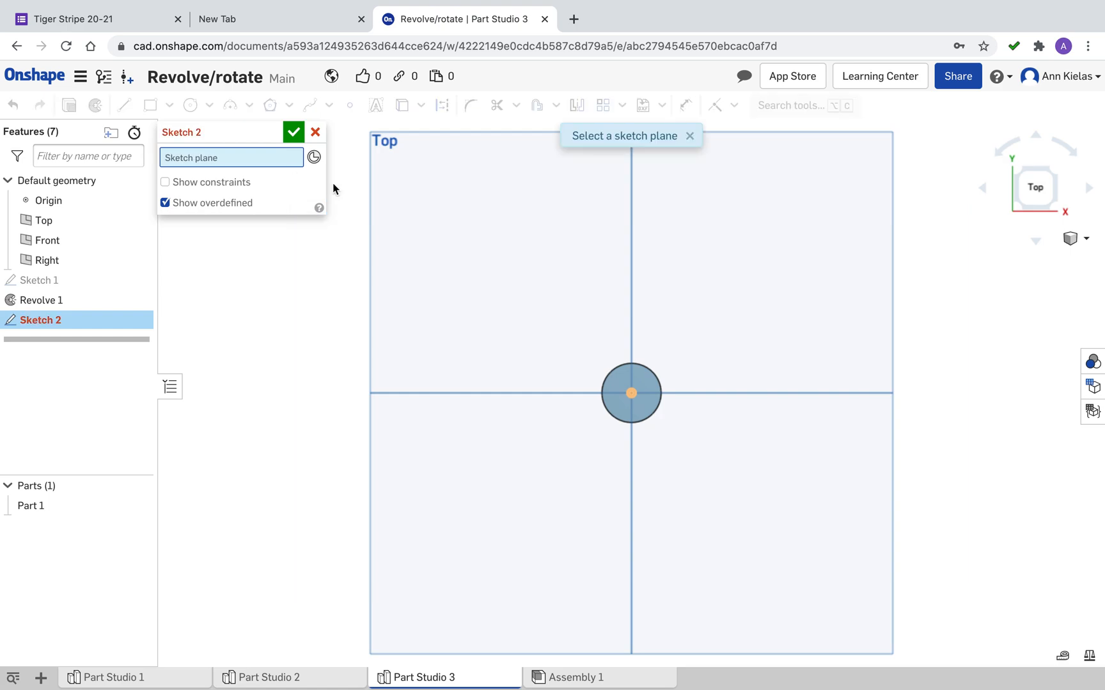
left_click(1032, 139)
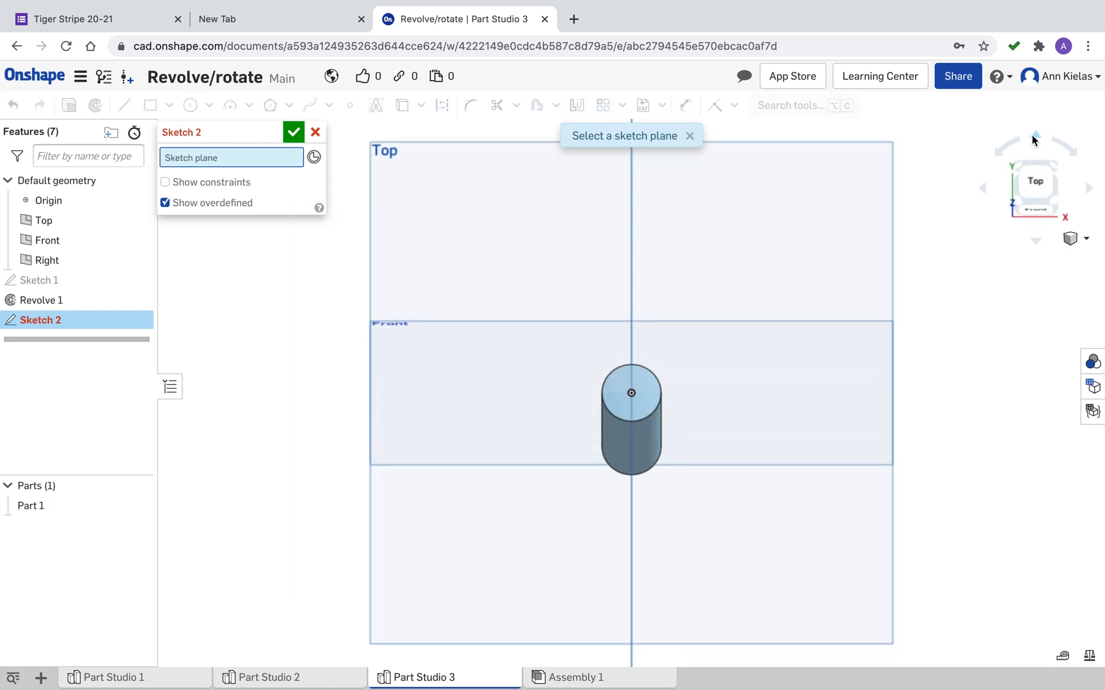
left_click(1036, 197)
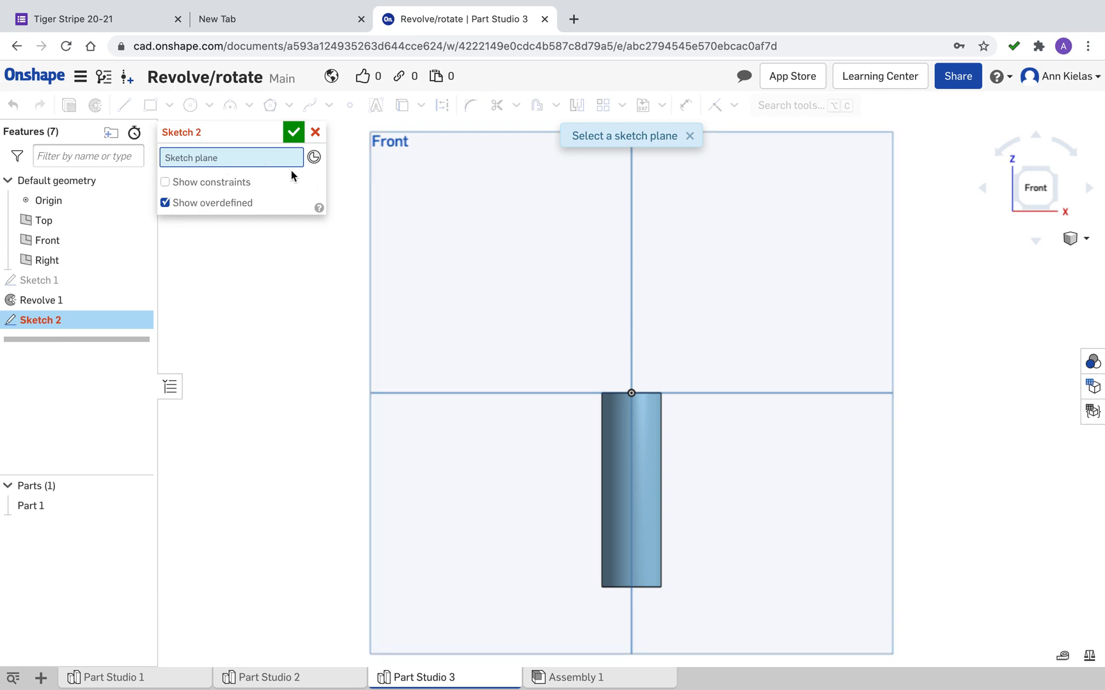
left_click(450, 256)
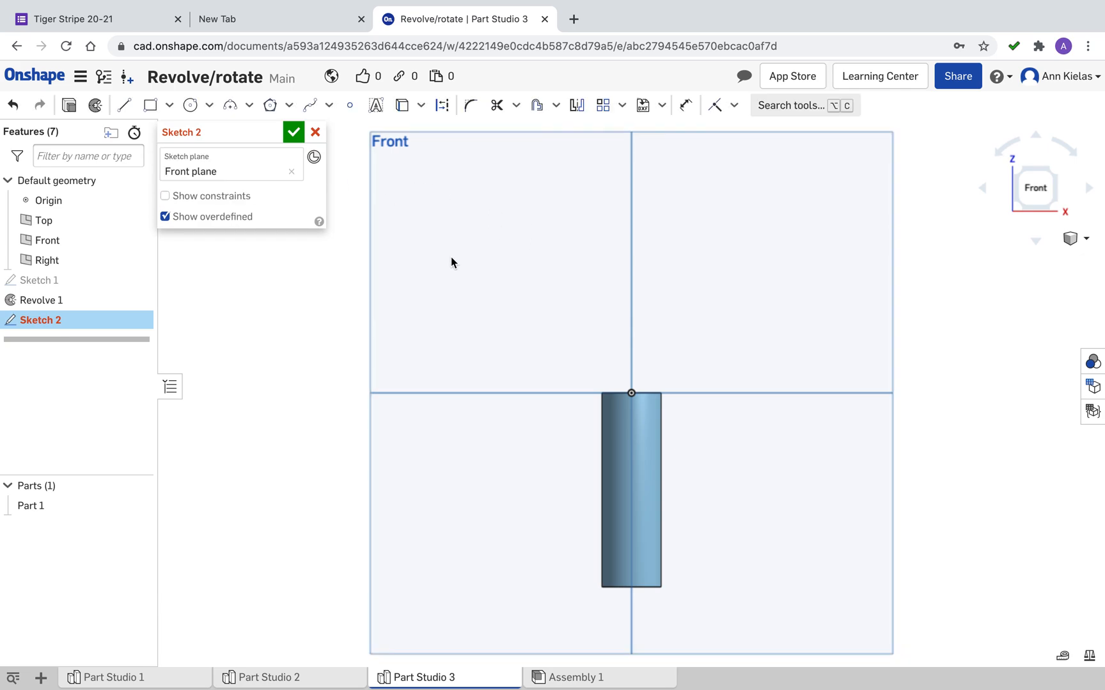
Draw a center point circle at the origin, at the cylinder's upper end, with a diameter of 3 in
left_click(209, 108)
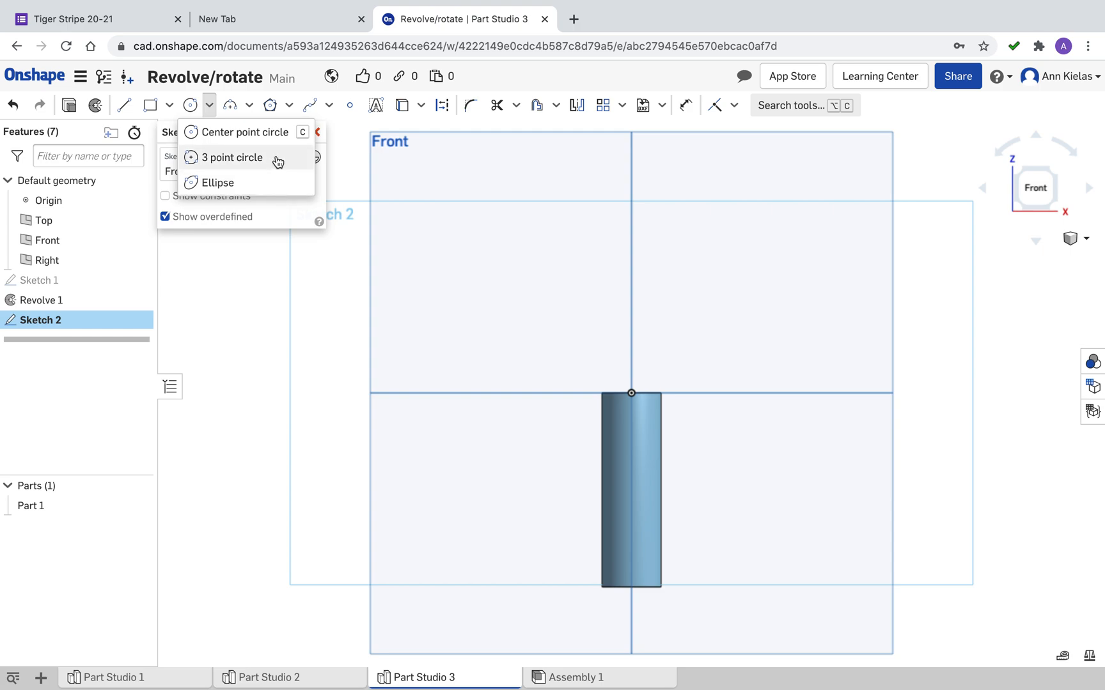
left_click(278, 134)
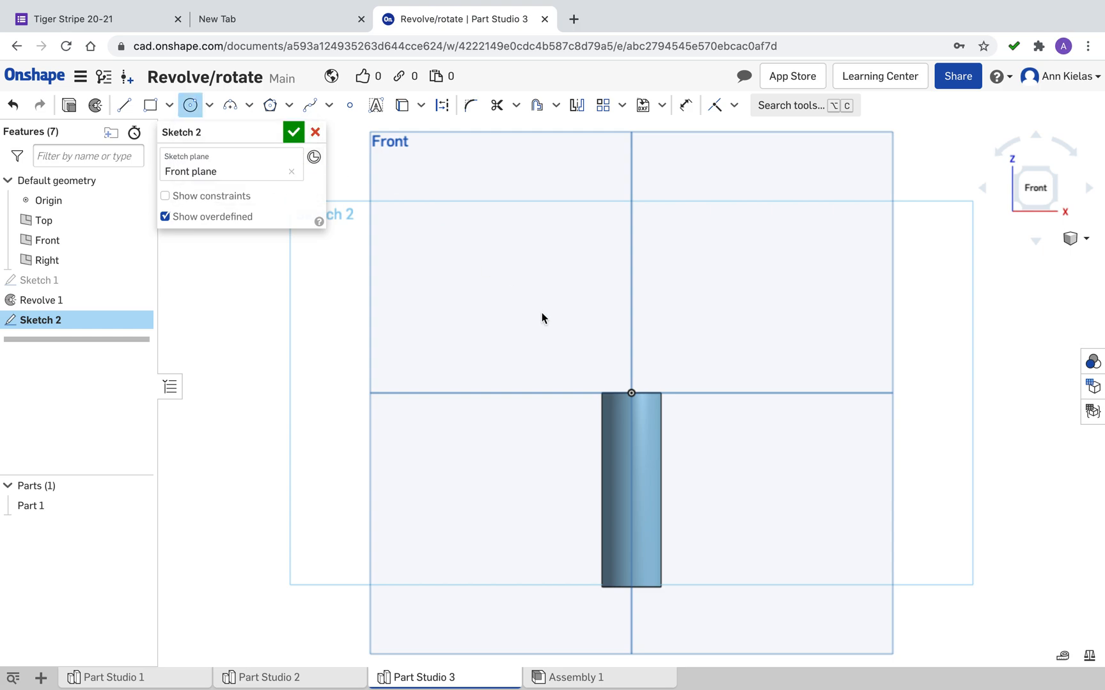
left_click(631, 392)
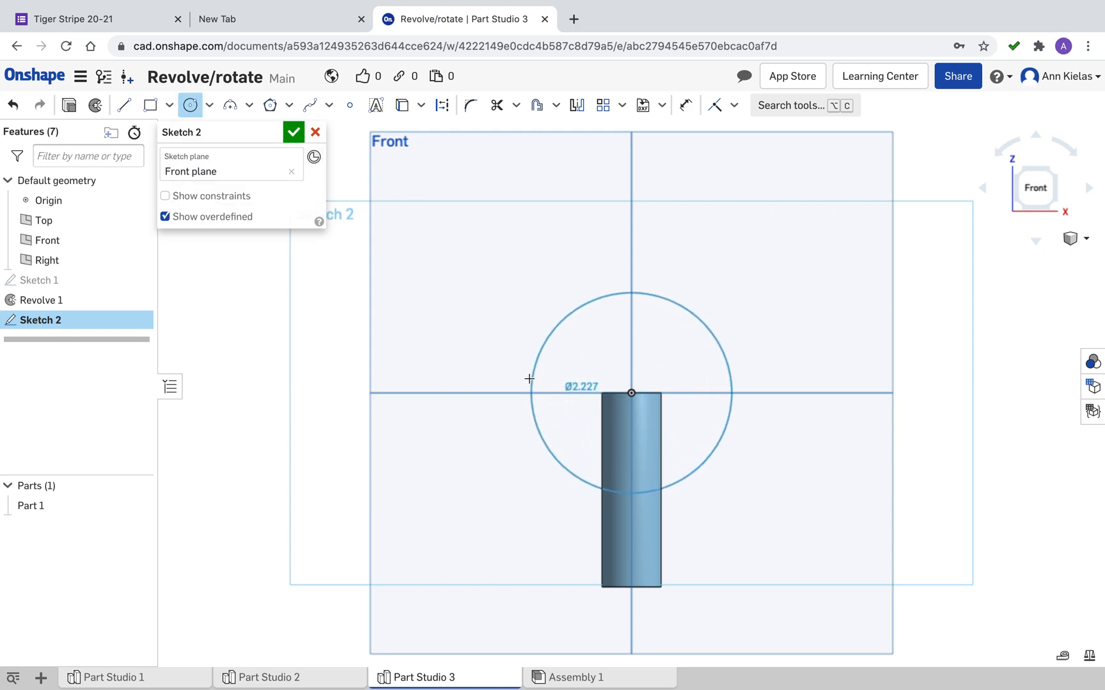
left_click(511, 372)
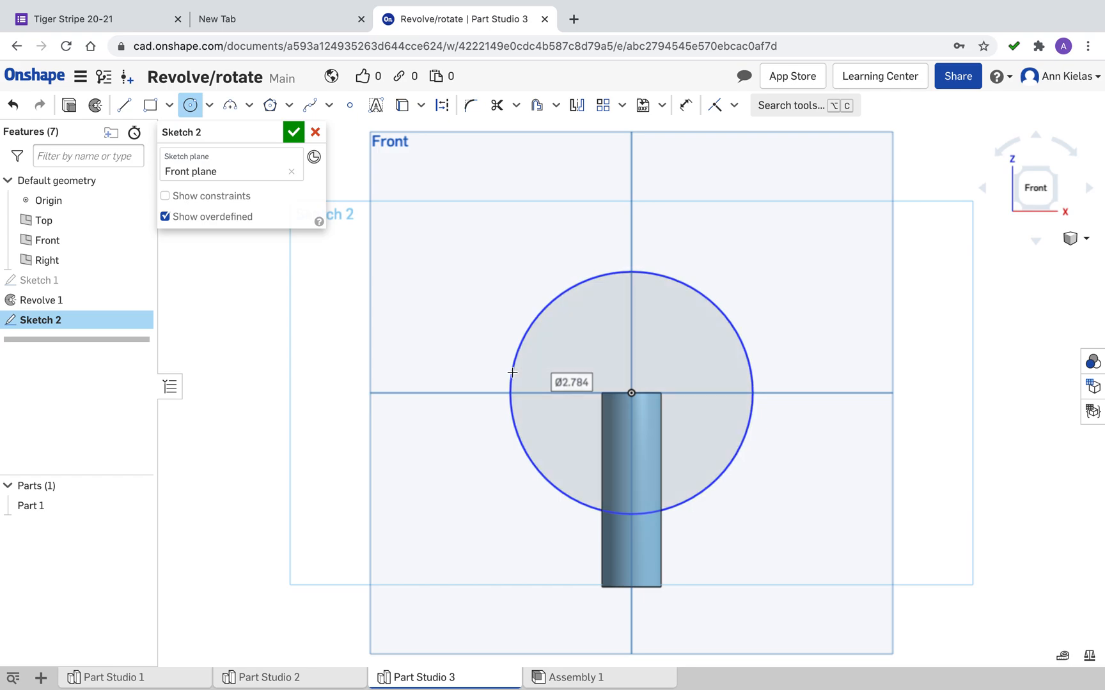
type("3")
key("Return")
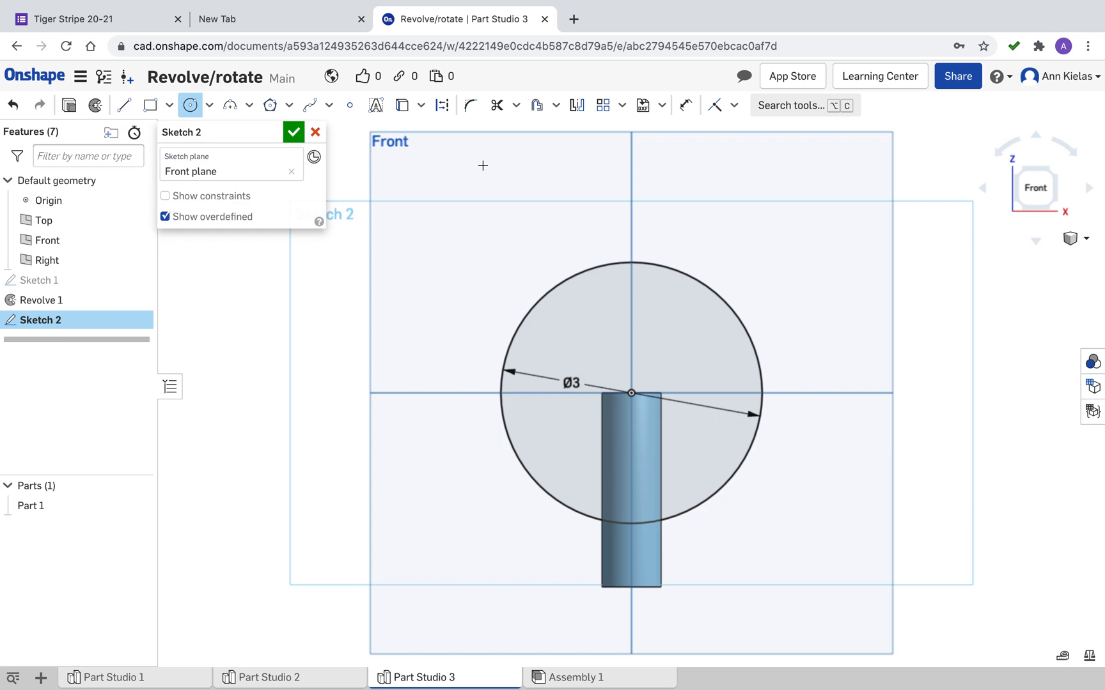
left_click(125, 106)
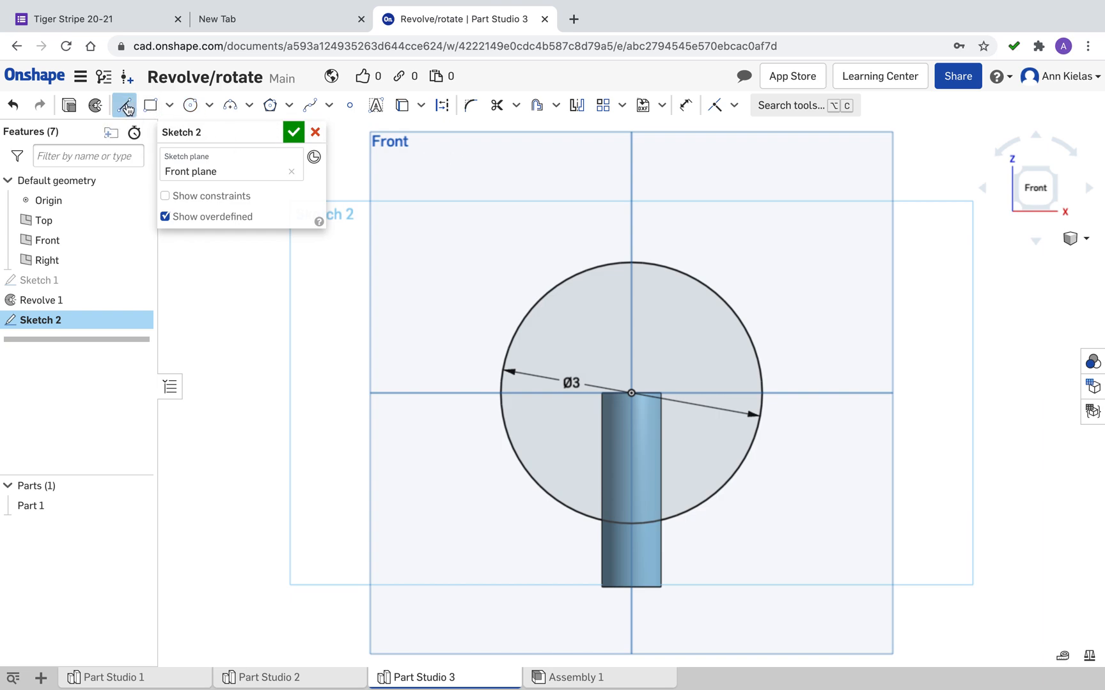
left_click(500, 393)
left_click(761, 400)
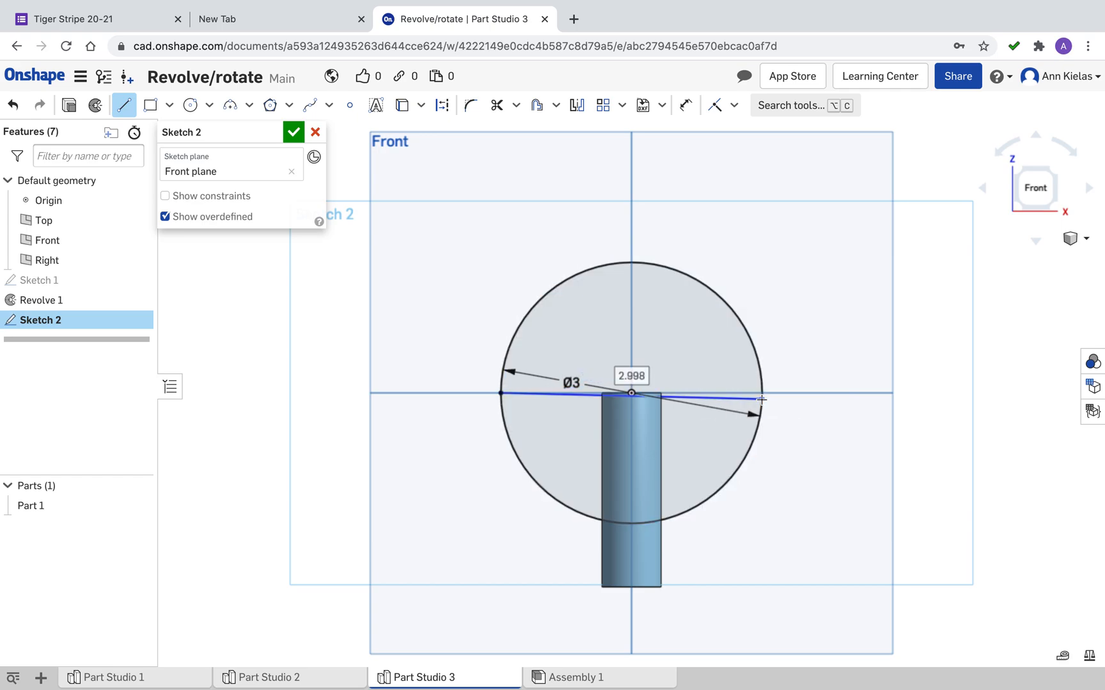
key("Escape")
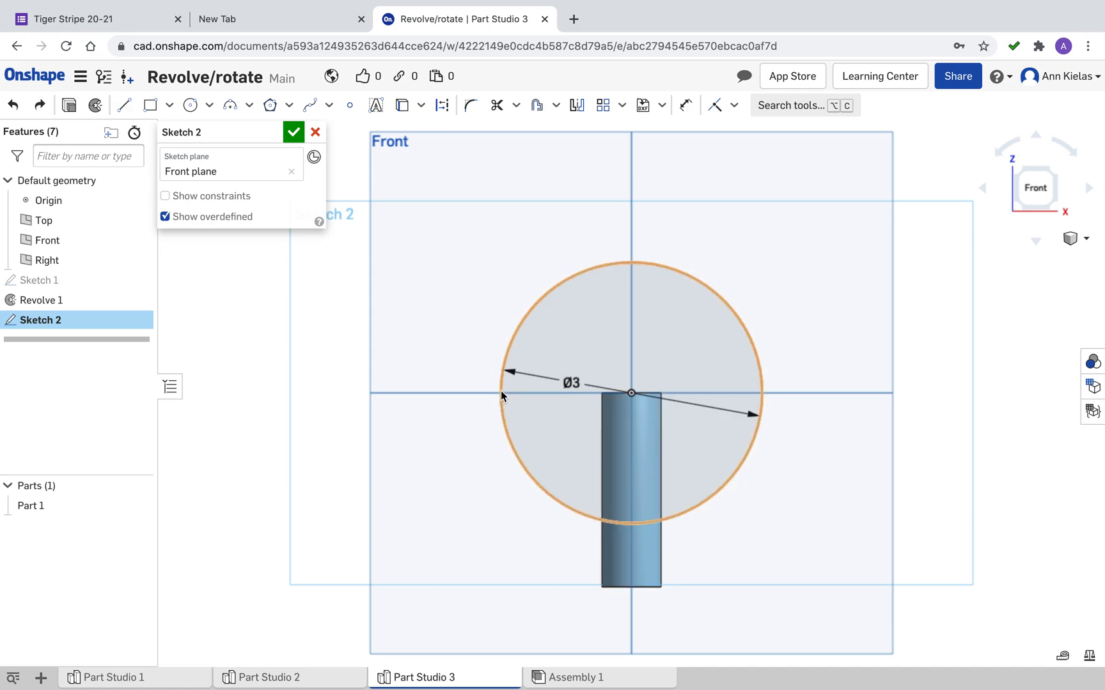
Draw a horizontal line across the circle's full diameter and a vertical line from the circle's highest point to the origin
left_click(123, 105)
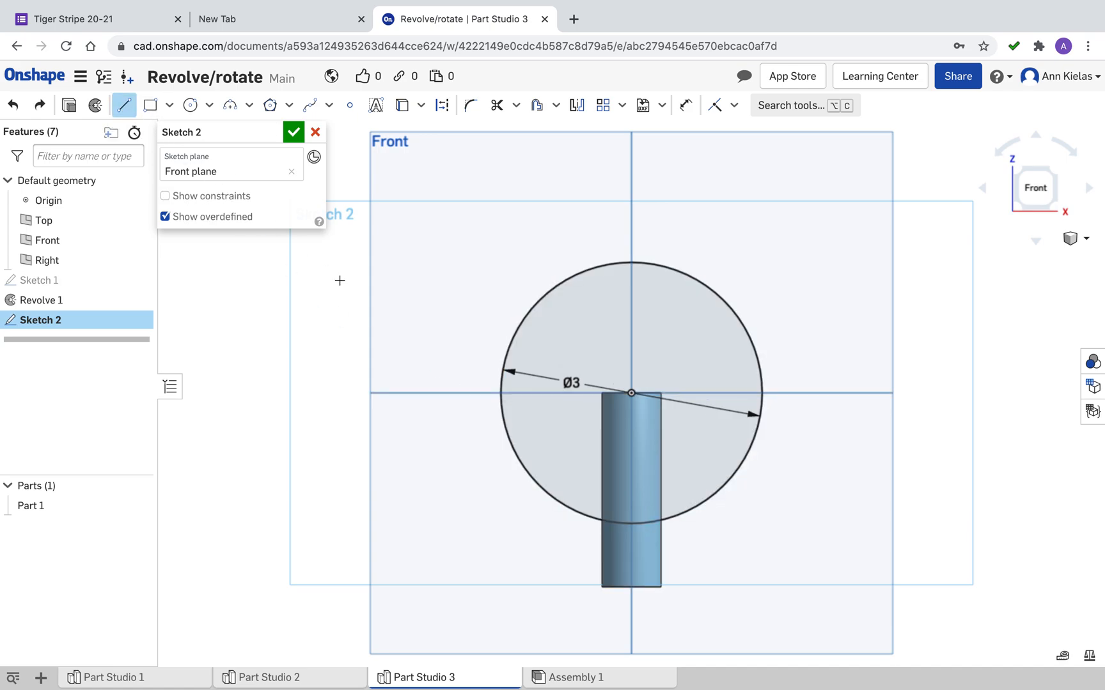
left_click(523, 395)
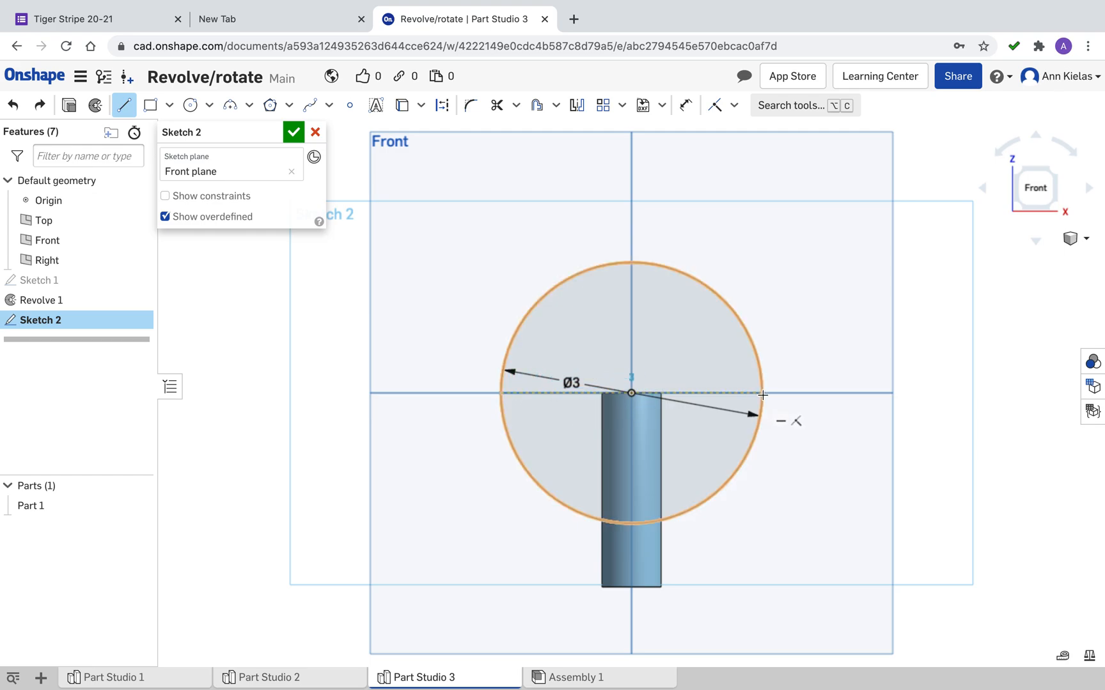
left_click(762, 395)
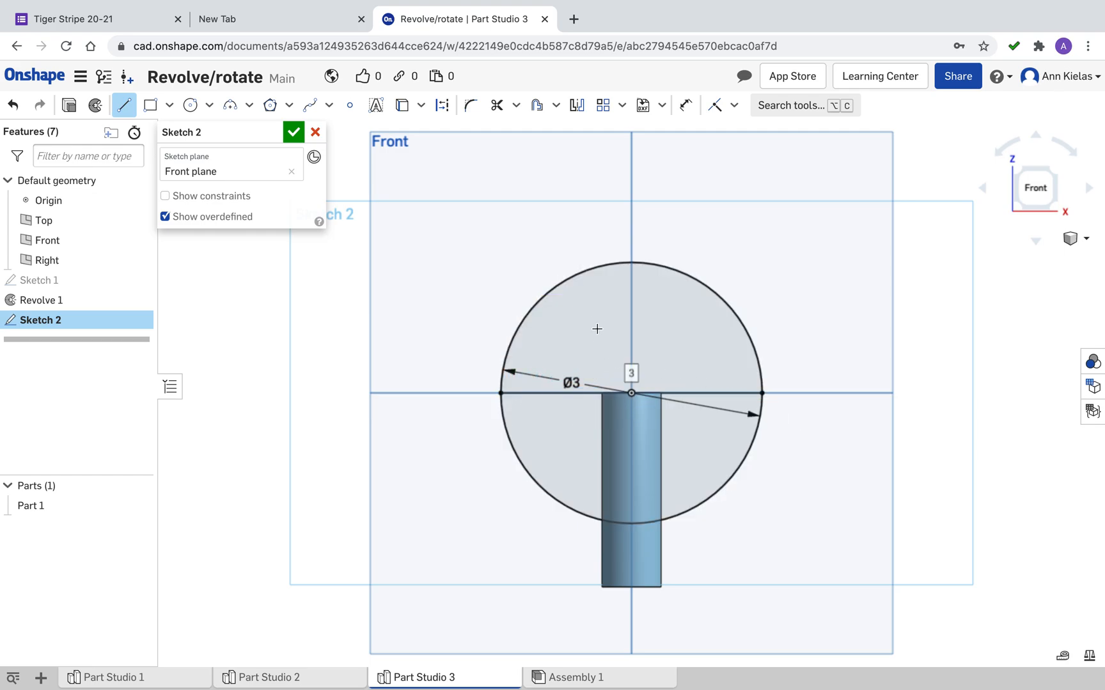
left_click(630, 263)
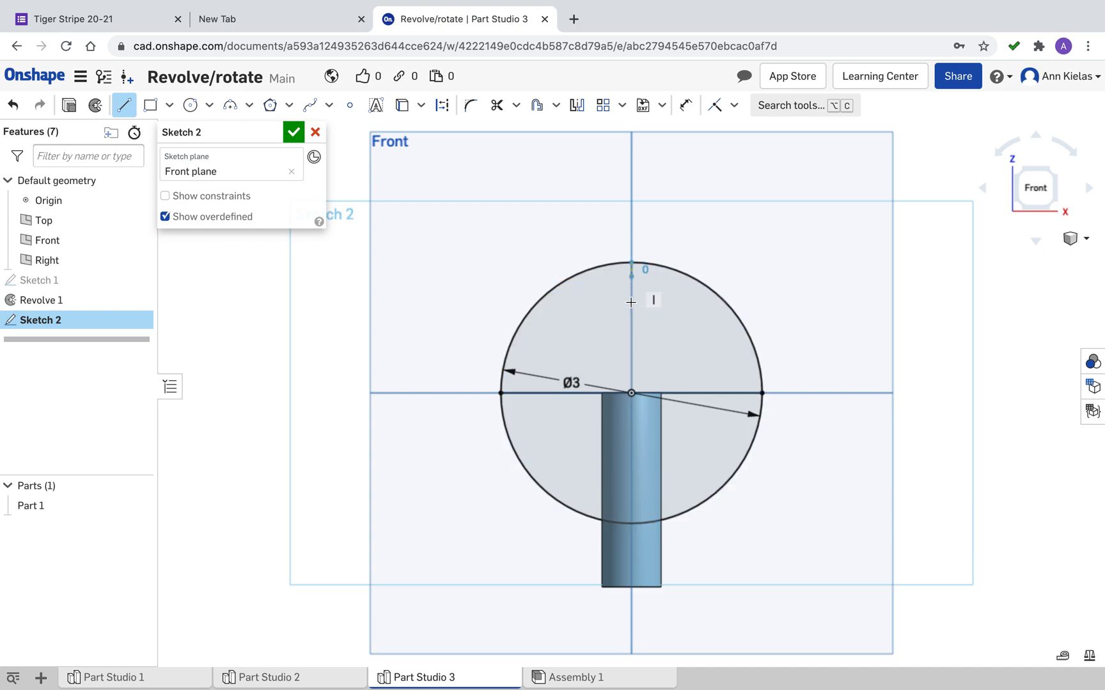
left_click(632, 392)
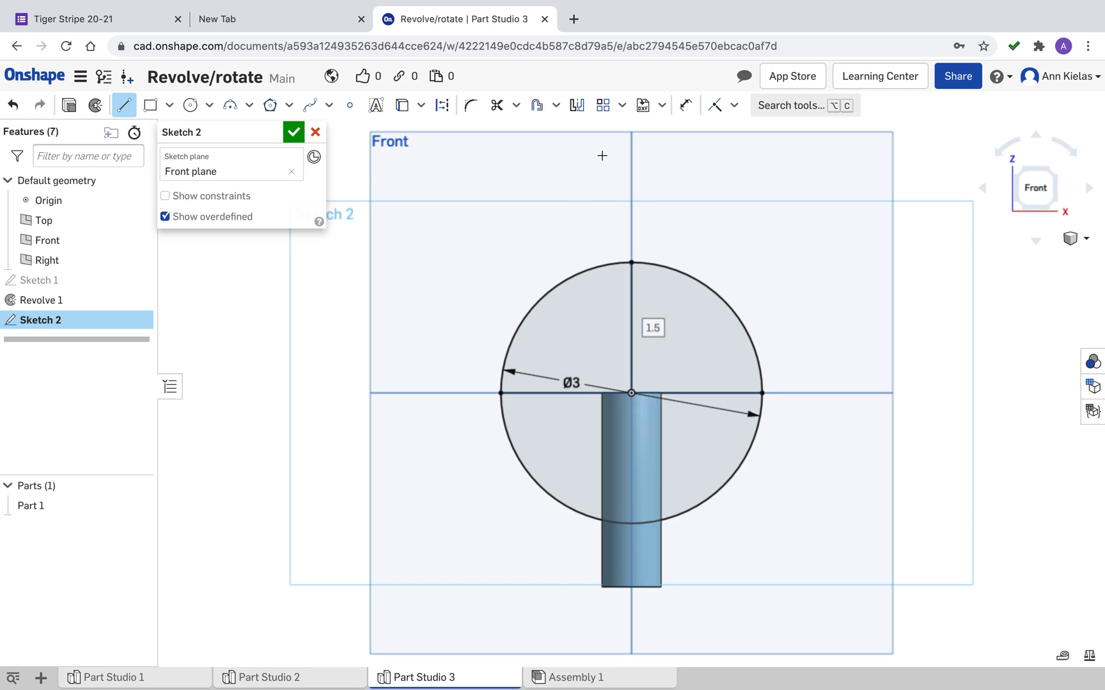
Trim the circle and horizontal line to leave only the upper-left quarter circle closed, and finish the sketch
left_click(496, 106)
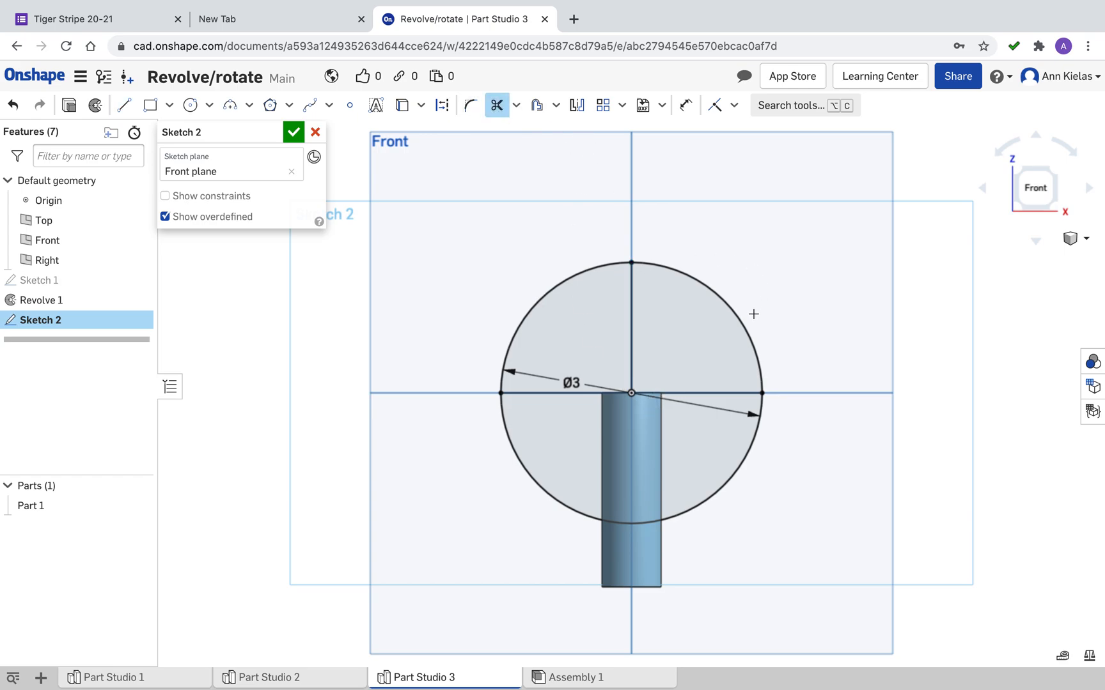
left_click(751, 334)
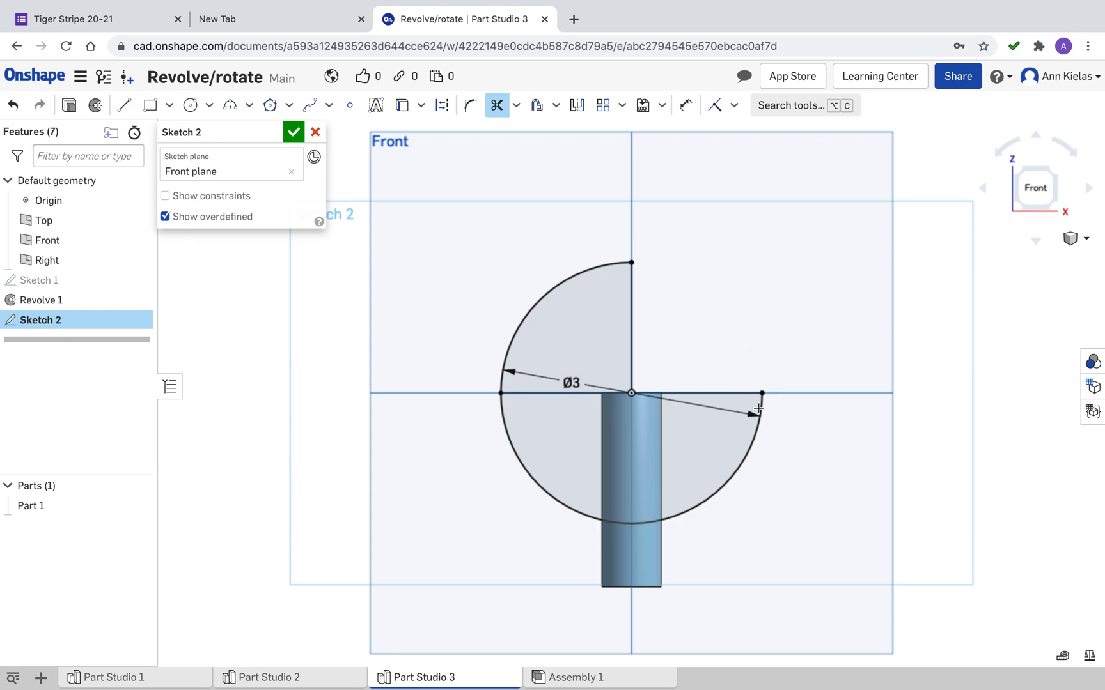
left_click(745, 461)
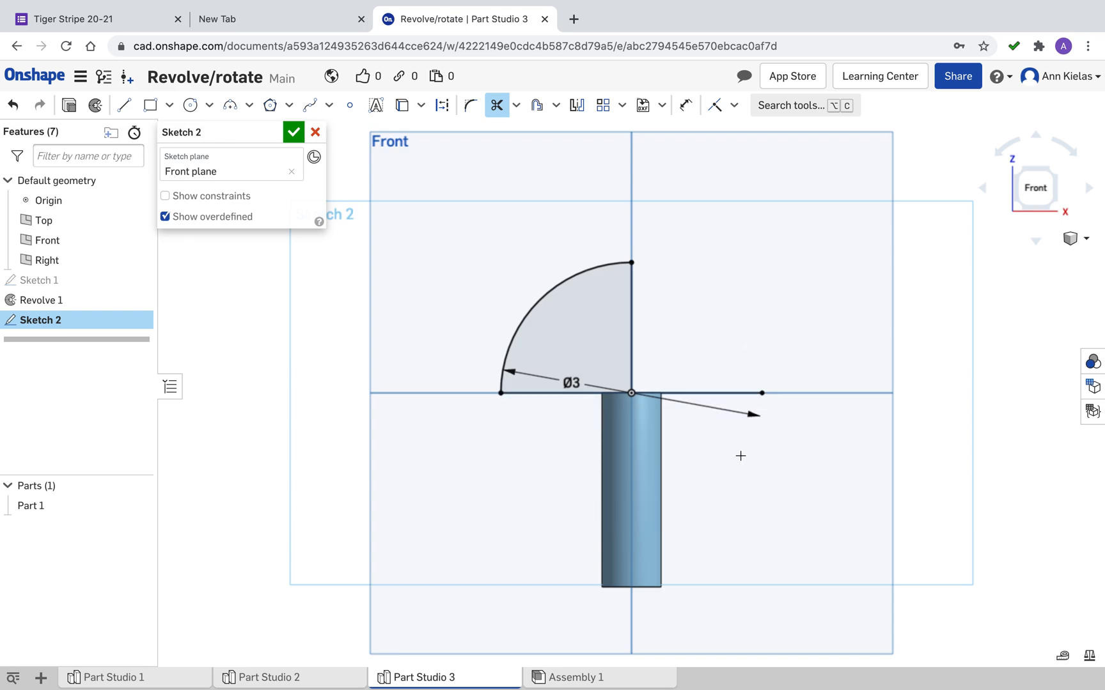
left_click(738, 394)
left_click(292, 132)
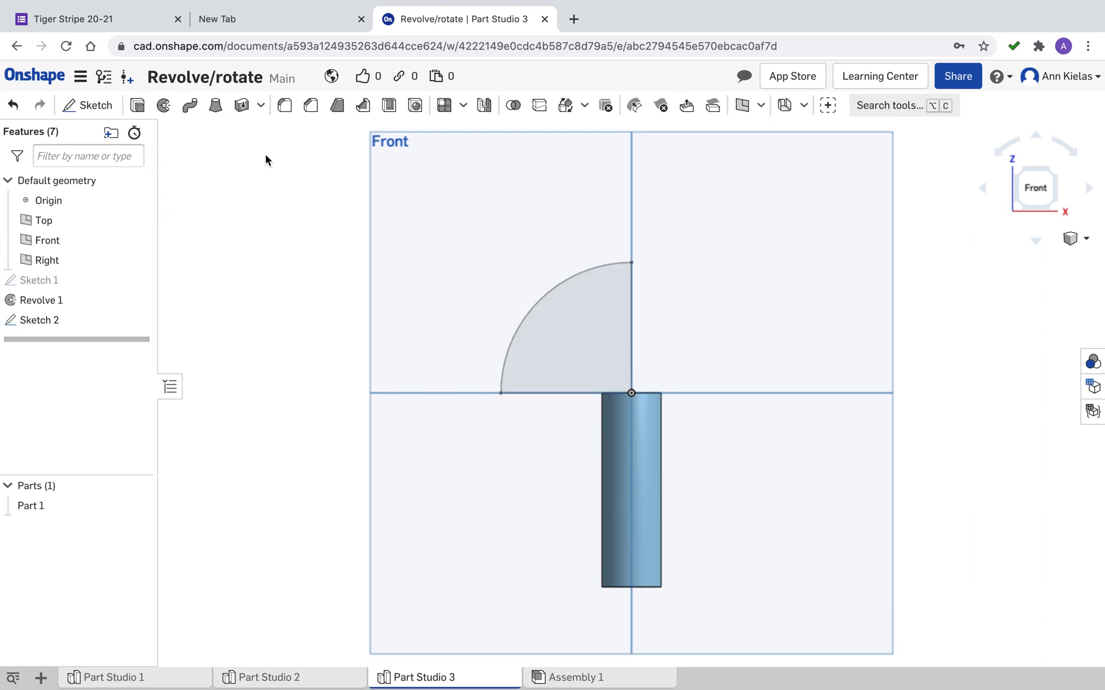
Revolve the quarter-circle region fully around its vertical edge, adding it to the cylinder with Merge with all enabled
left_click(163, 109)
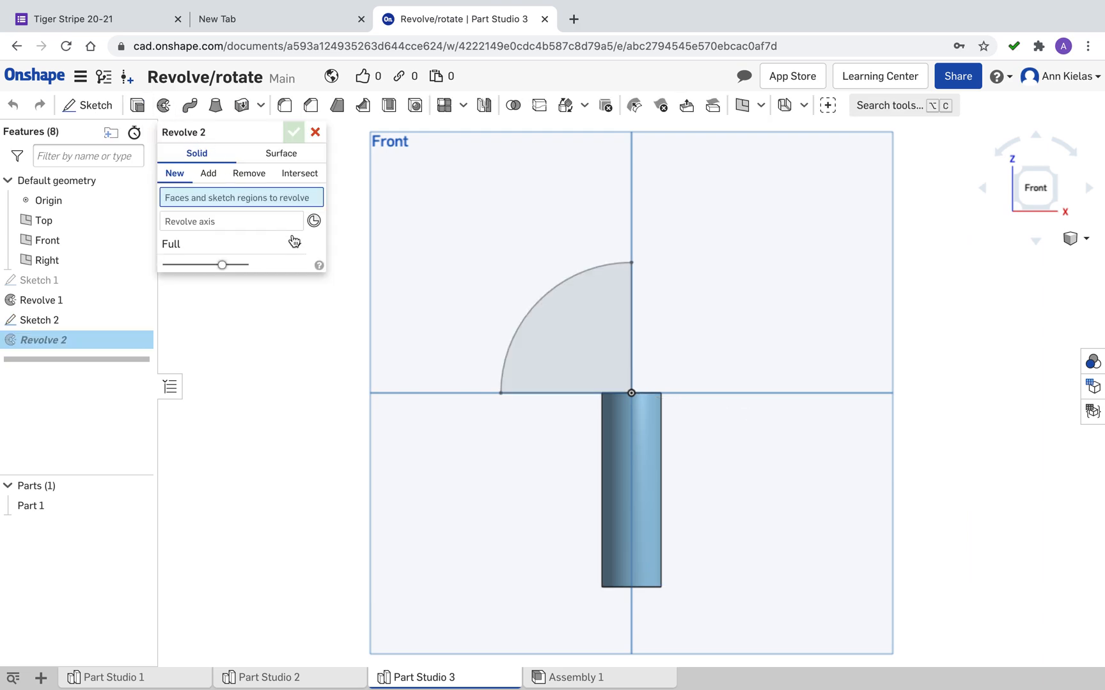
left_click(208, 173)
left_click(165, 265)
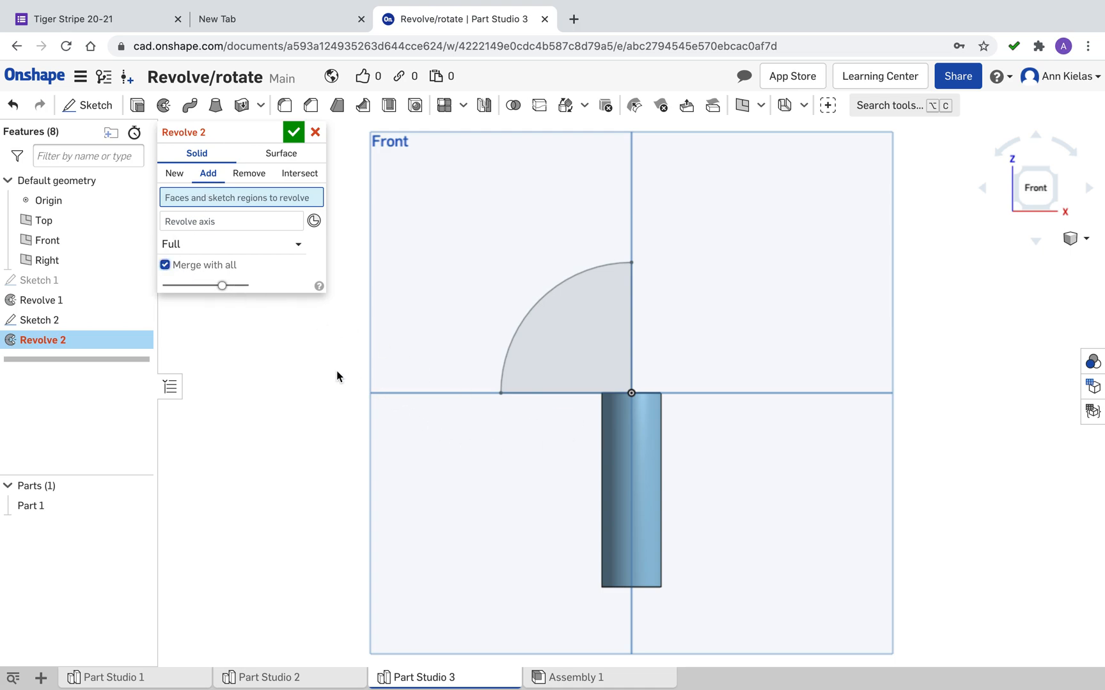
left_click(564, 342)
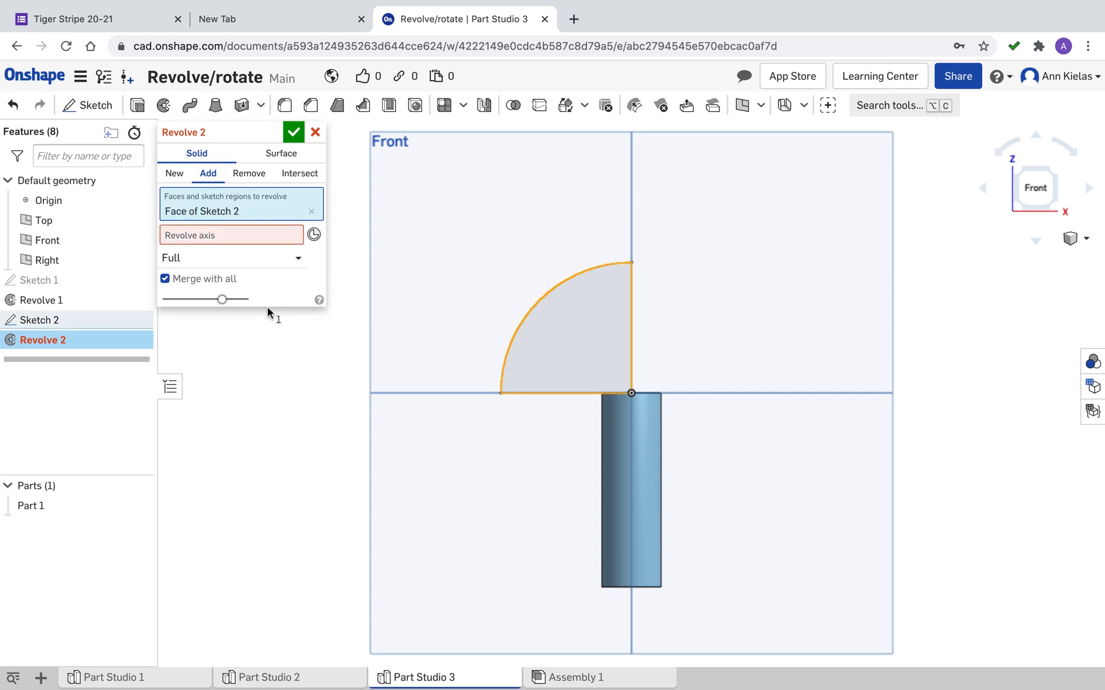
left_click(272, 239)
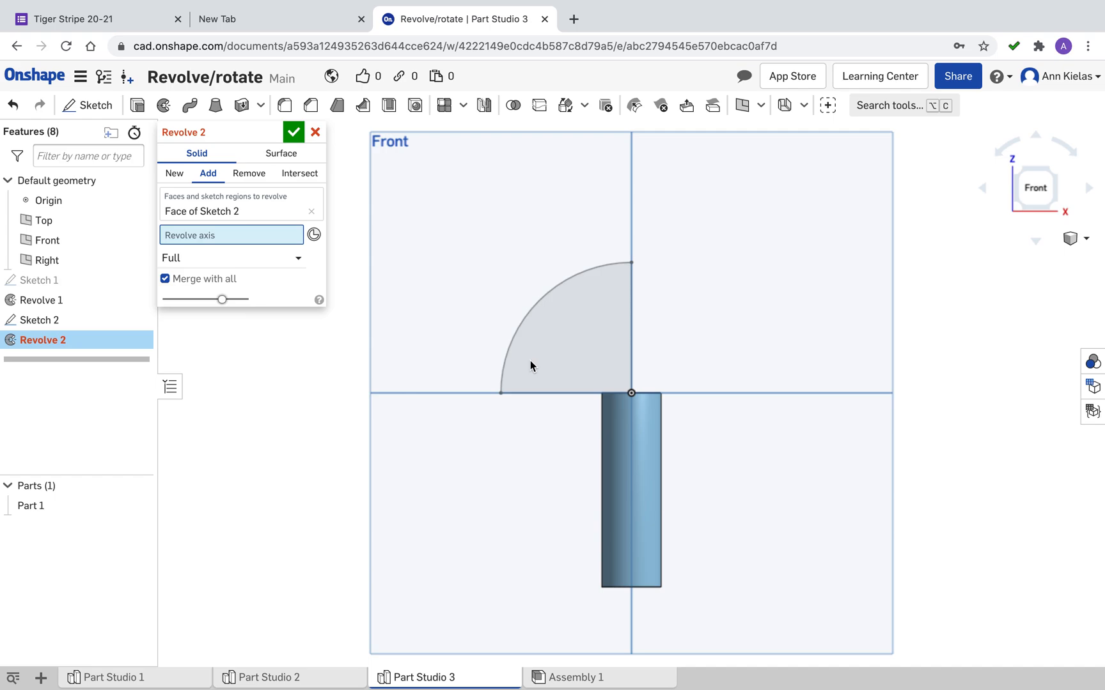
left_click(630, 360)
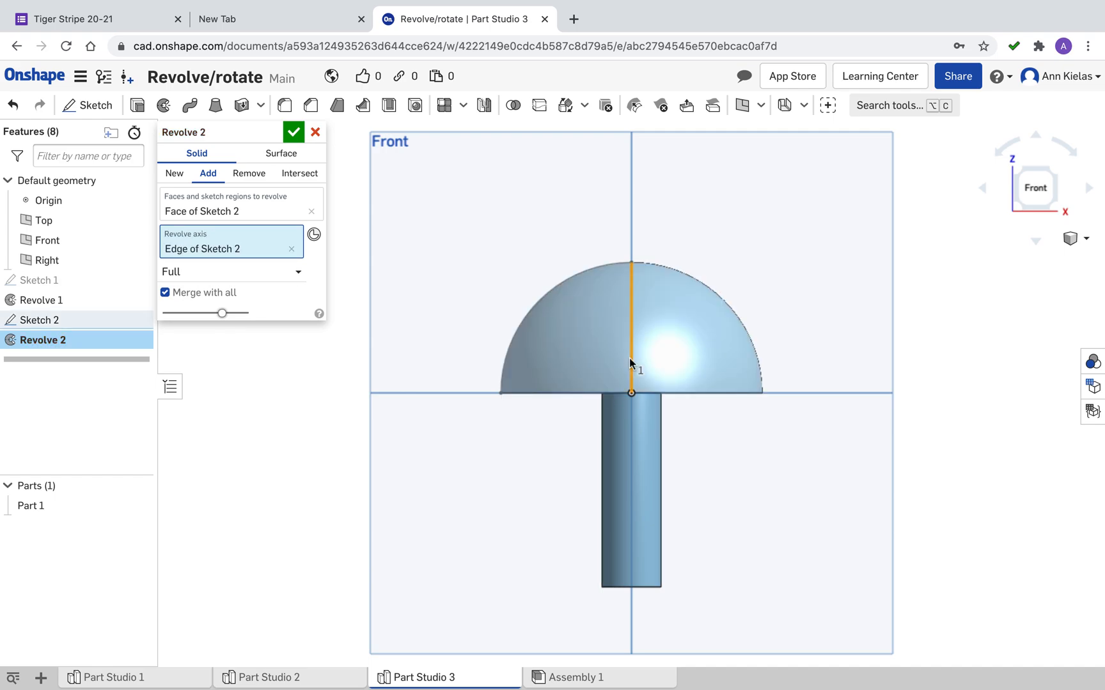
left_click(293, 134)
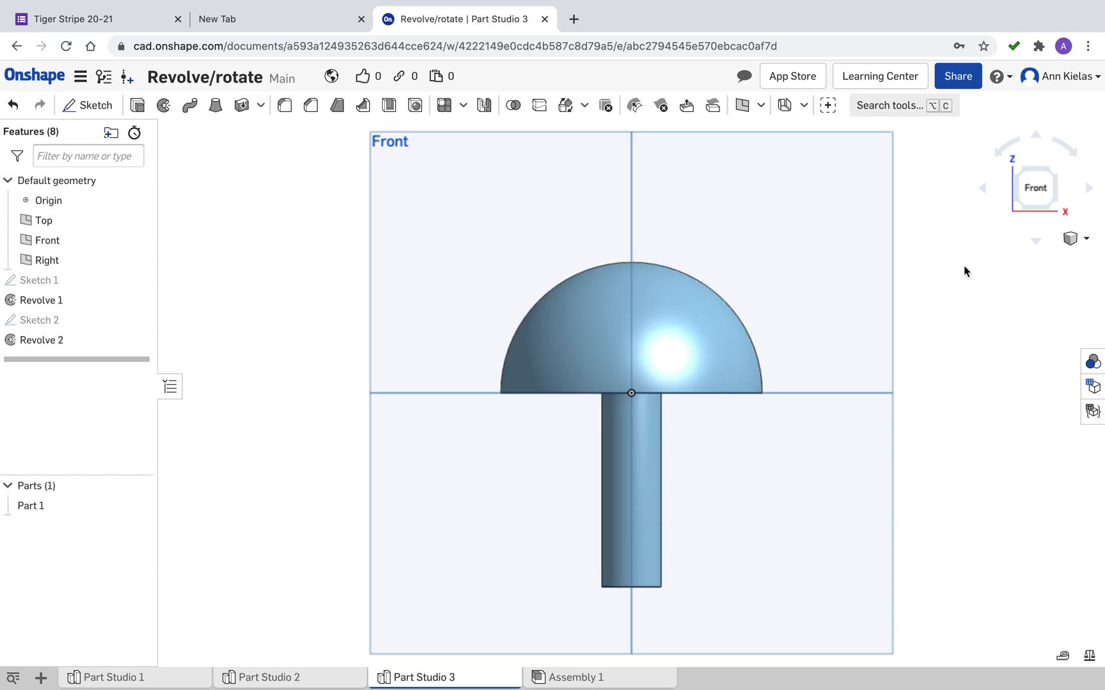
View the mushroom-shaped part in isometric and rotate it to inspect the dome and stem
left_click(1080, 247)
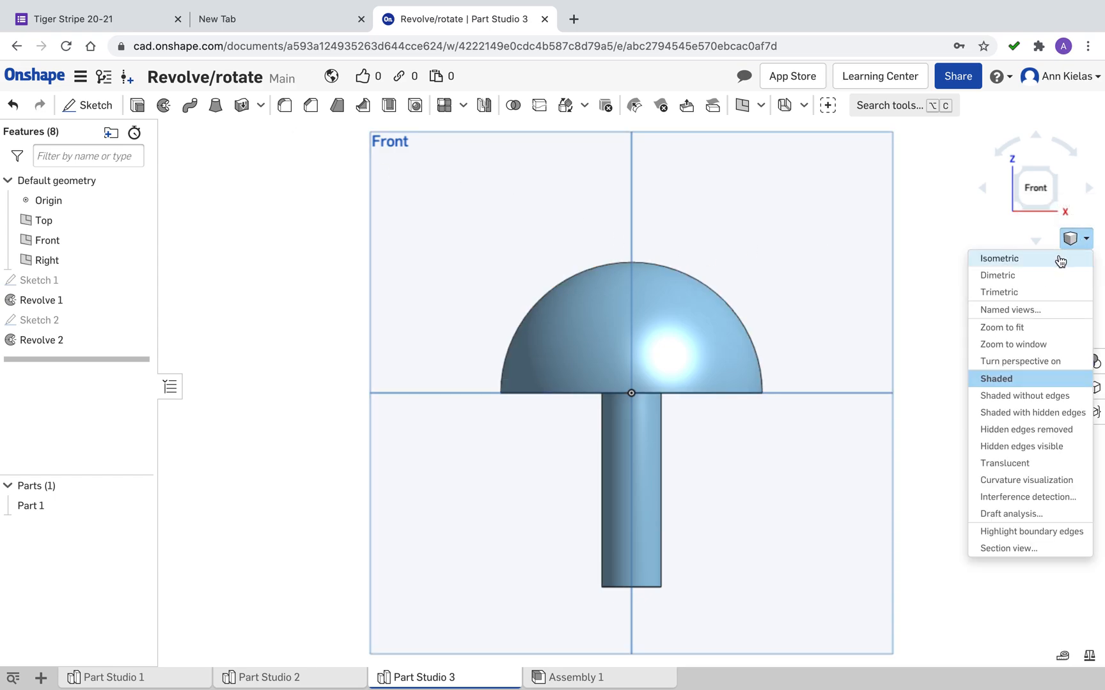
left_click(1060, 258)
right_click_drag(824, 345, 740, 365)
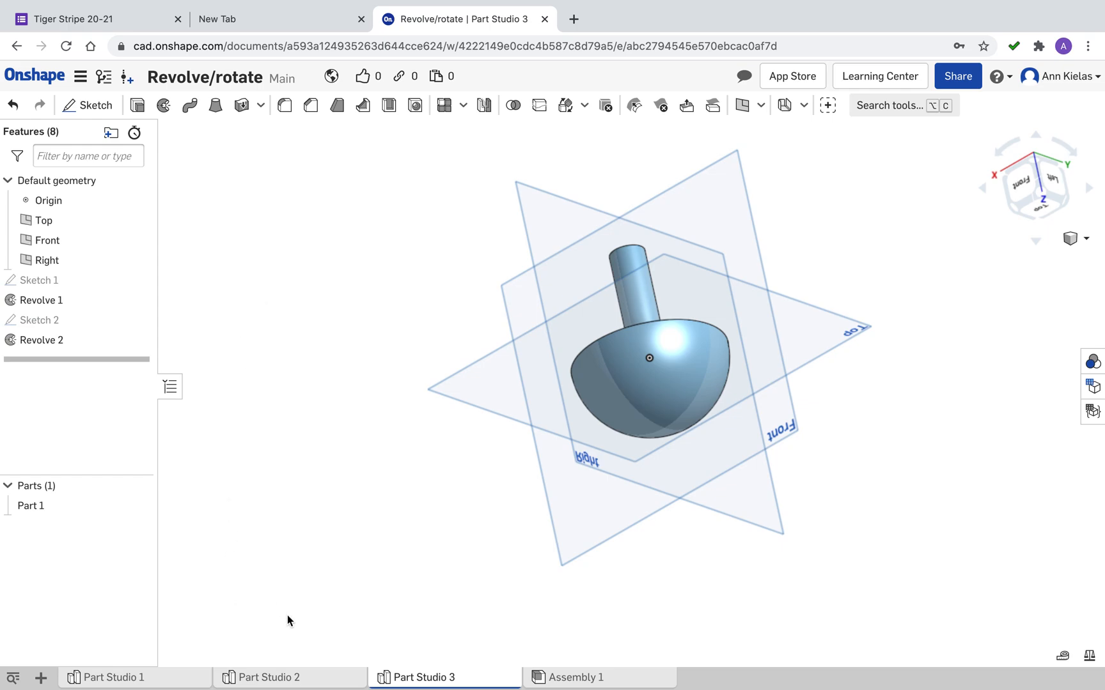
Review the models in Part Studio 1 and Part Studio 2, and inspect the underside of the part in Part Studio 3
left_click(171, 679)
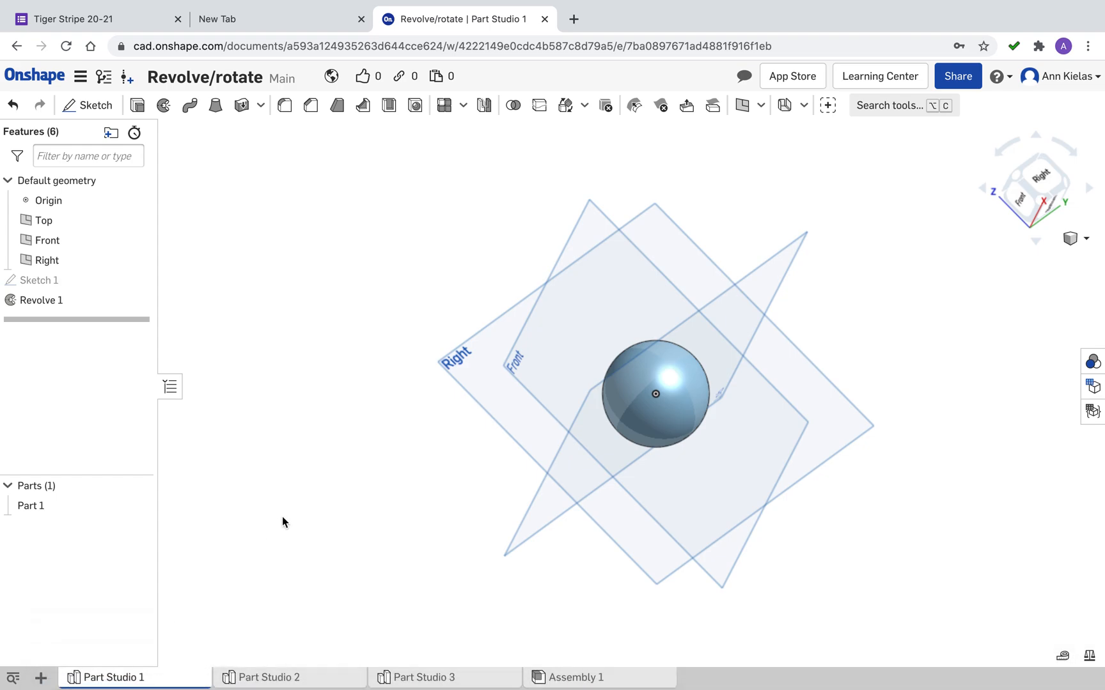
left_click(315, 682)
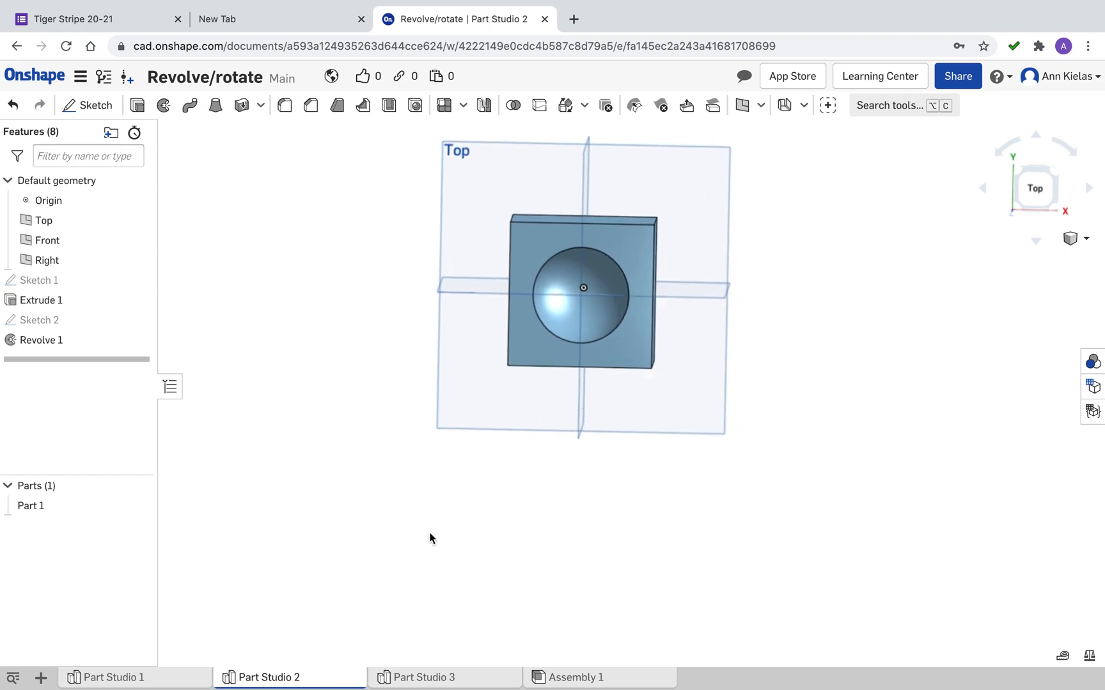
left_click(446, 676)
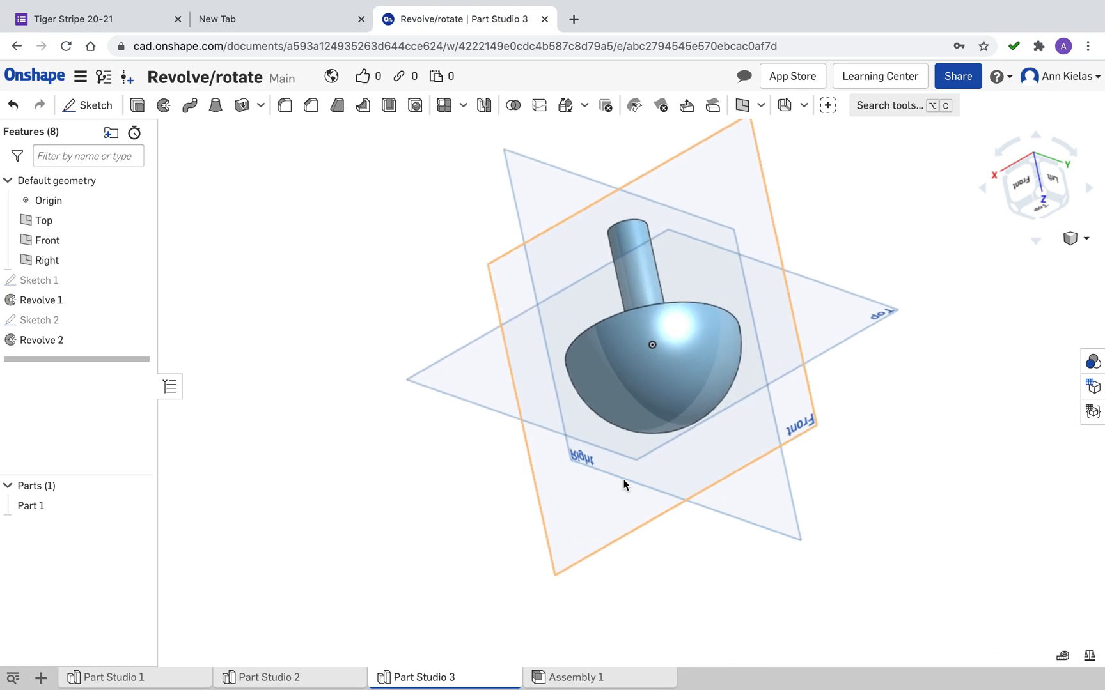
right_click_drag(691, 290, 682, 434)
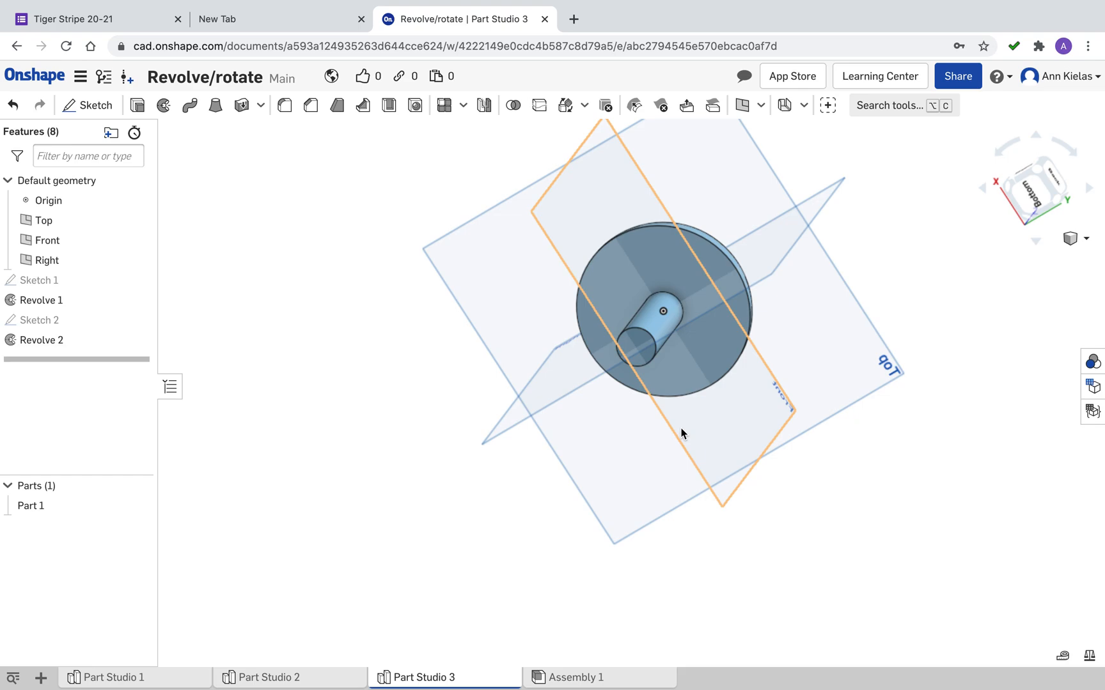
scroll(681, 433, "up", 2)
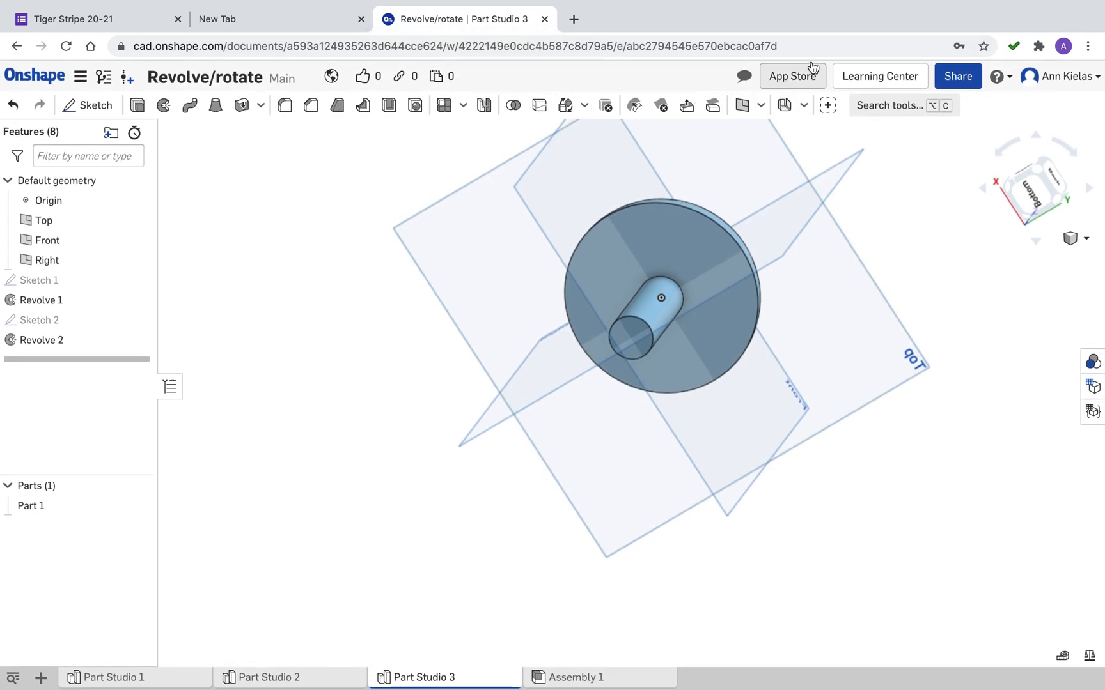
mouse_move(850, 5)
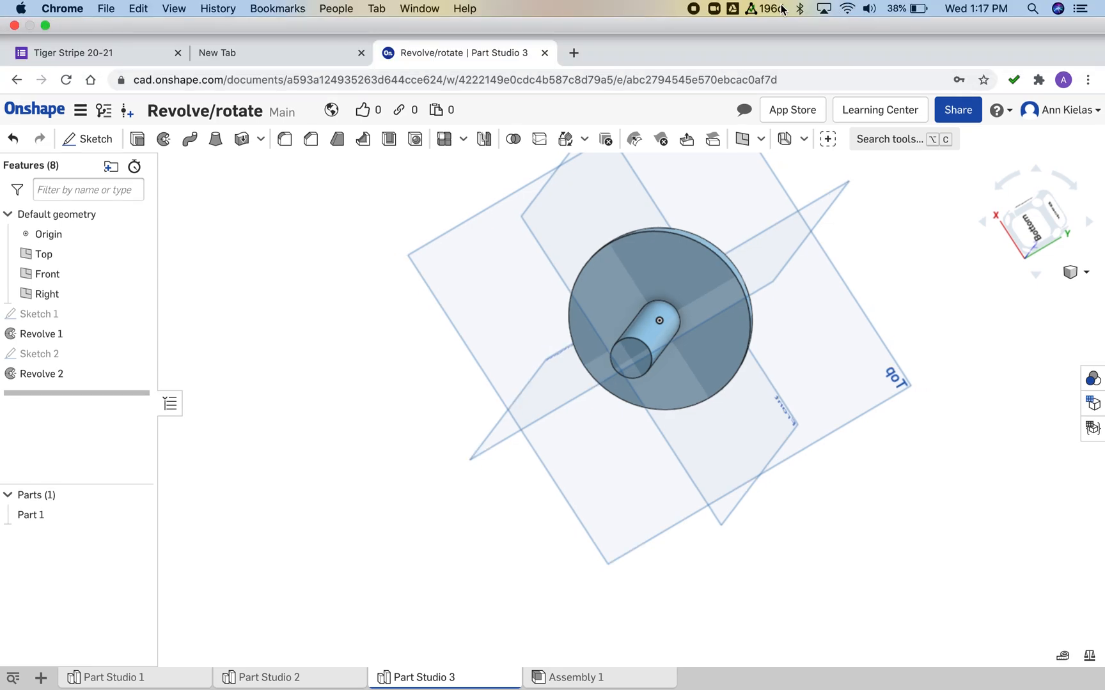